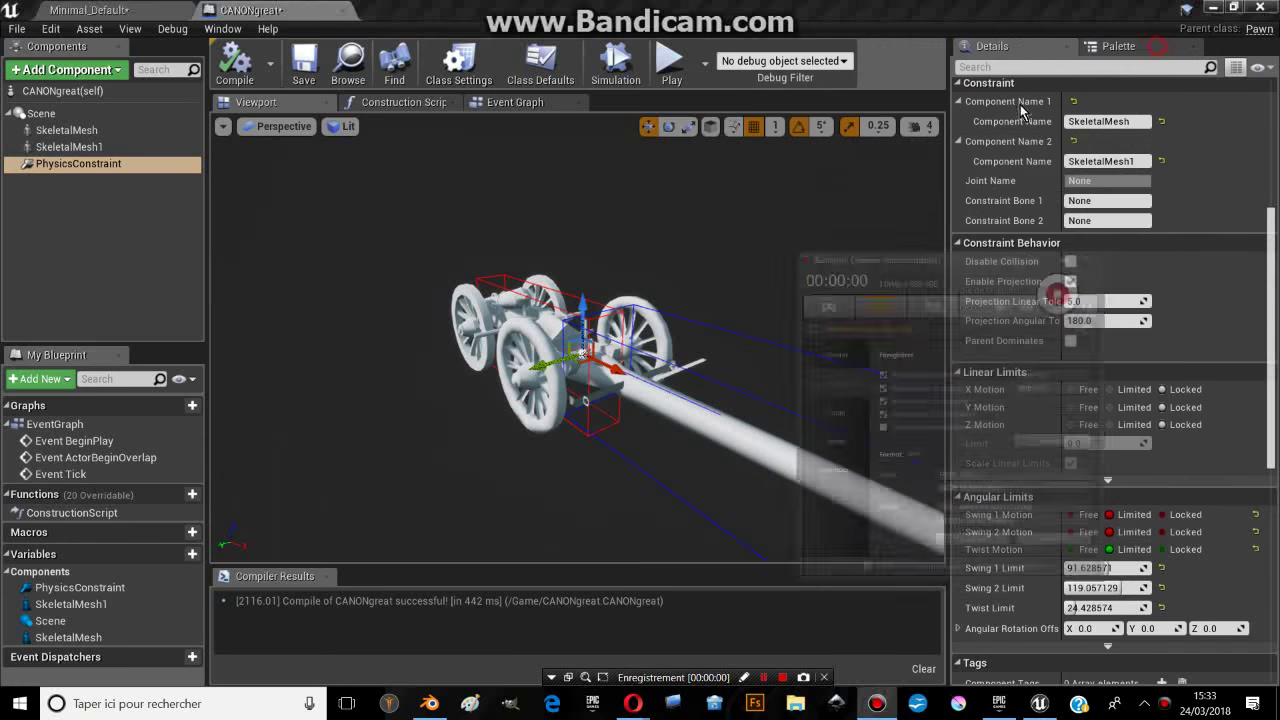
- Inspect the cannon, then play-test the Minimal_Default level
drag(577, 350, 600, 400)
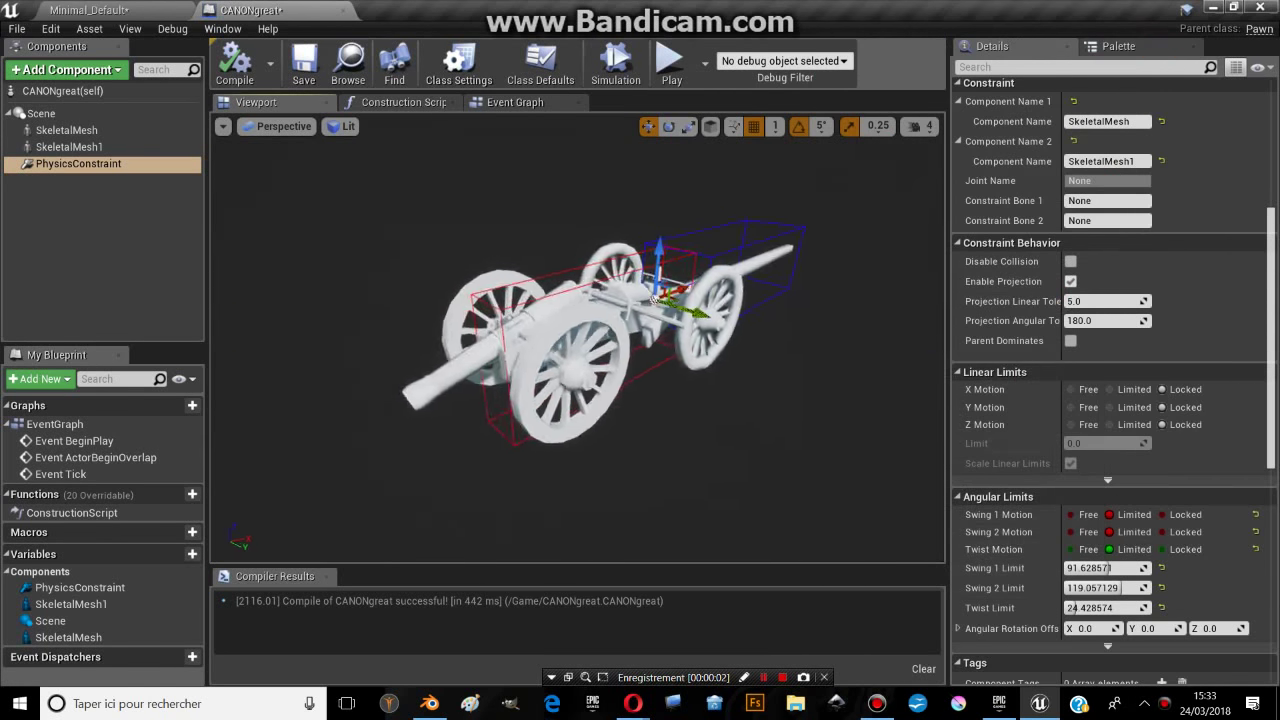
drag(708, 260, 708, 260)
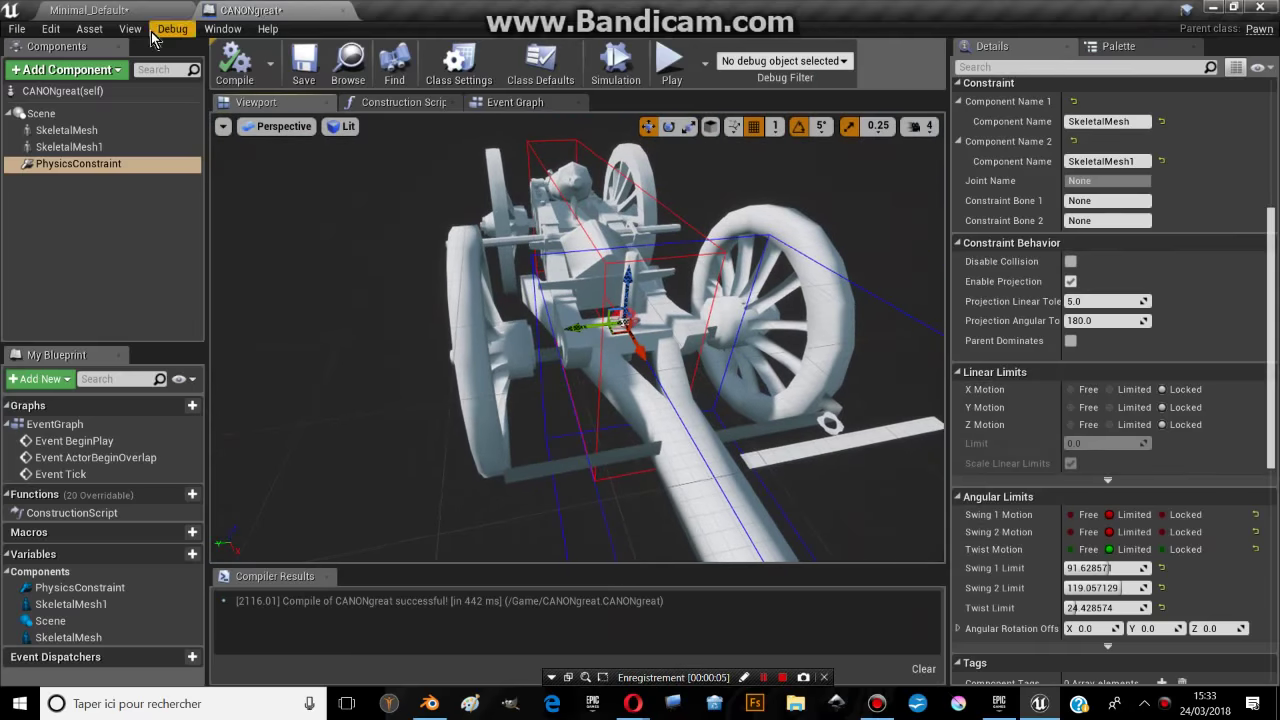
click(165, 12)
drag(646, 263, 646, 300)
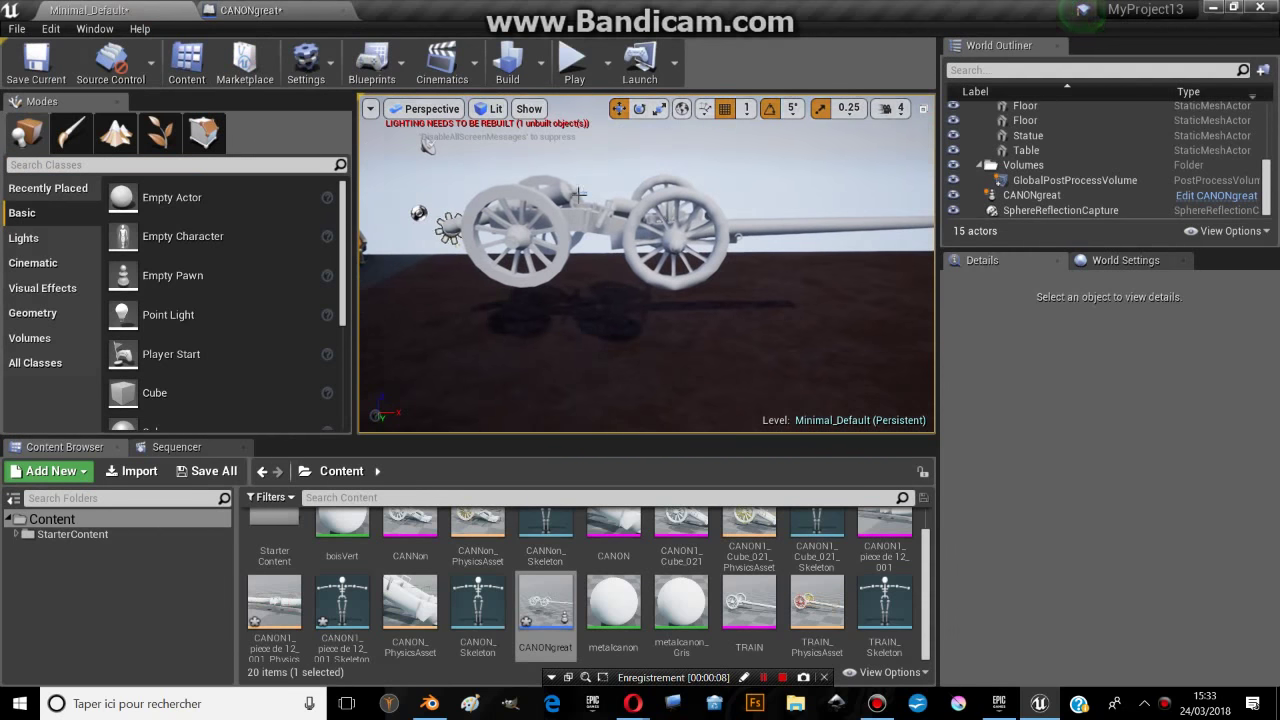
click(567, 68)
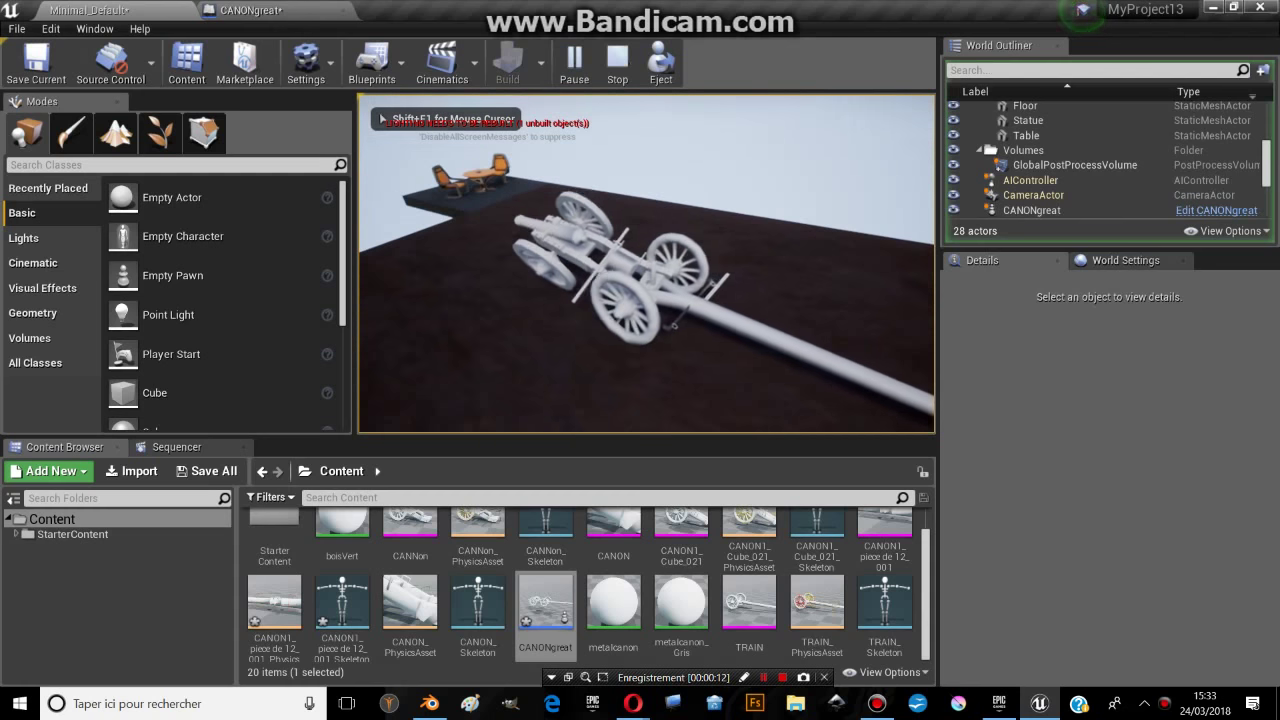
key(Escape)
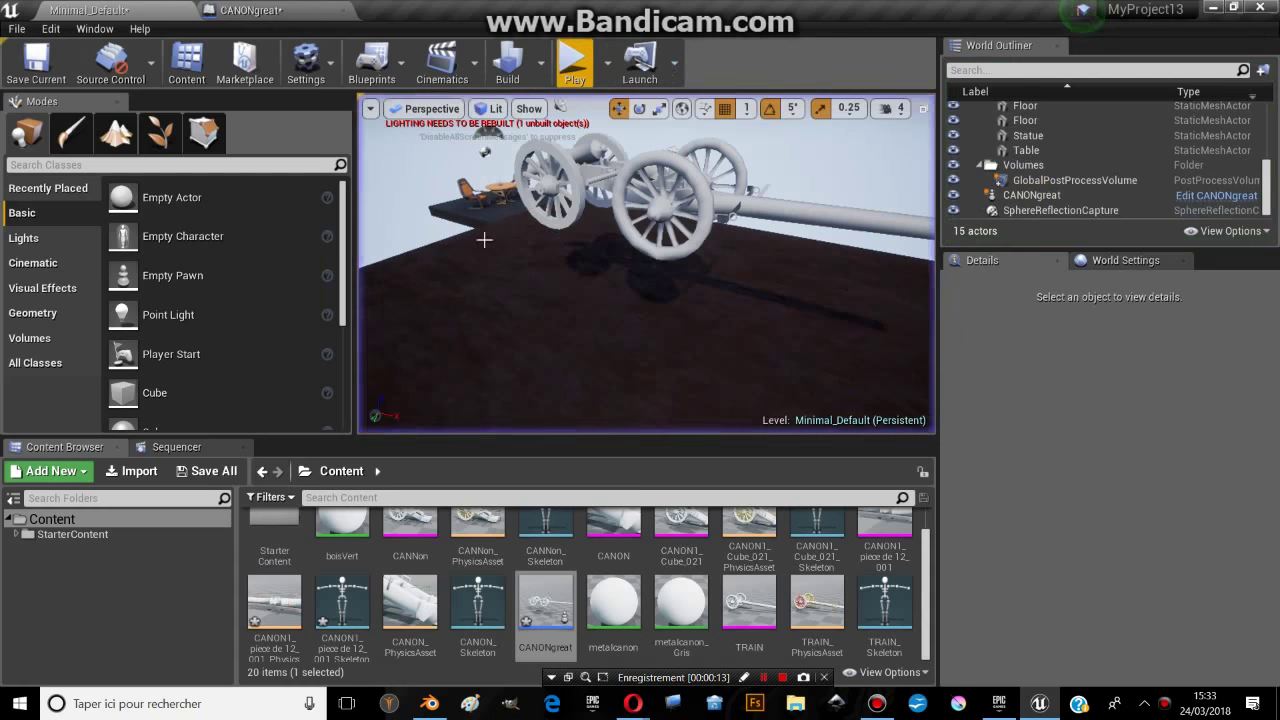
- Set the CANONgreat PhysicsConstraint's Swing 2 Limit to 35.399986
click(270, 10)
drag(700, 350, 916, 499)
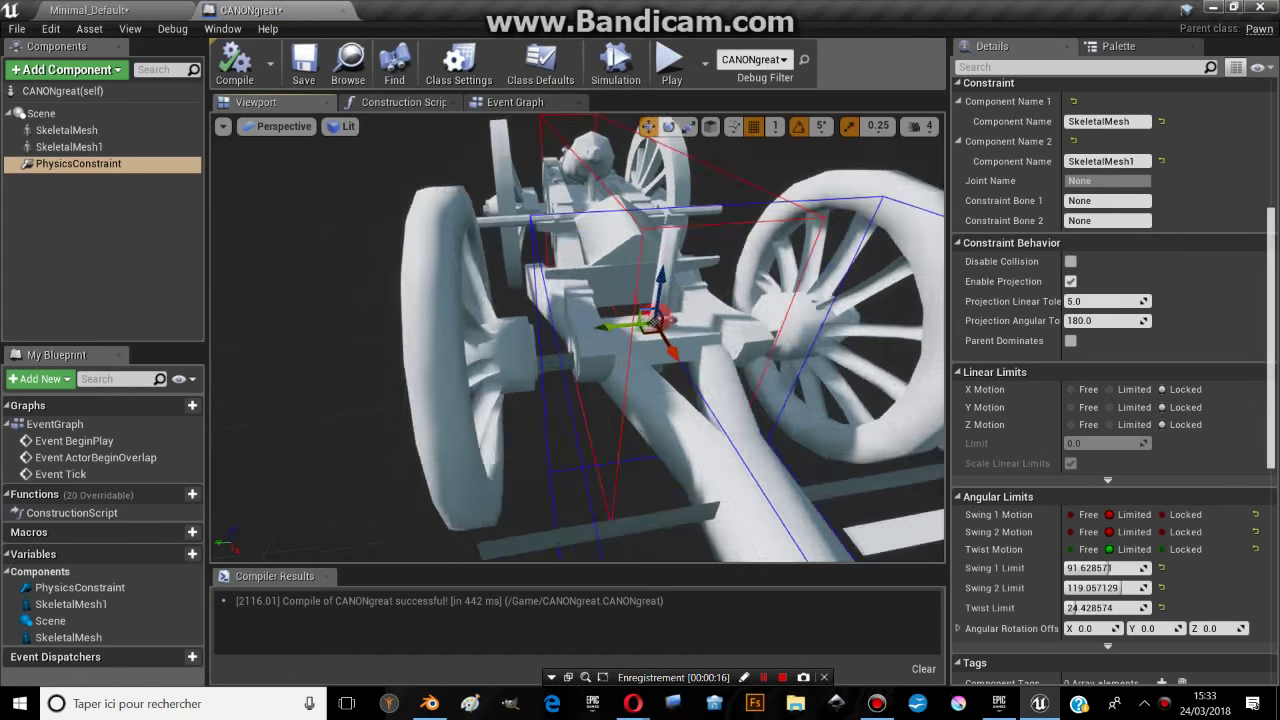
click(1135, 588)
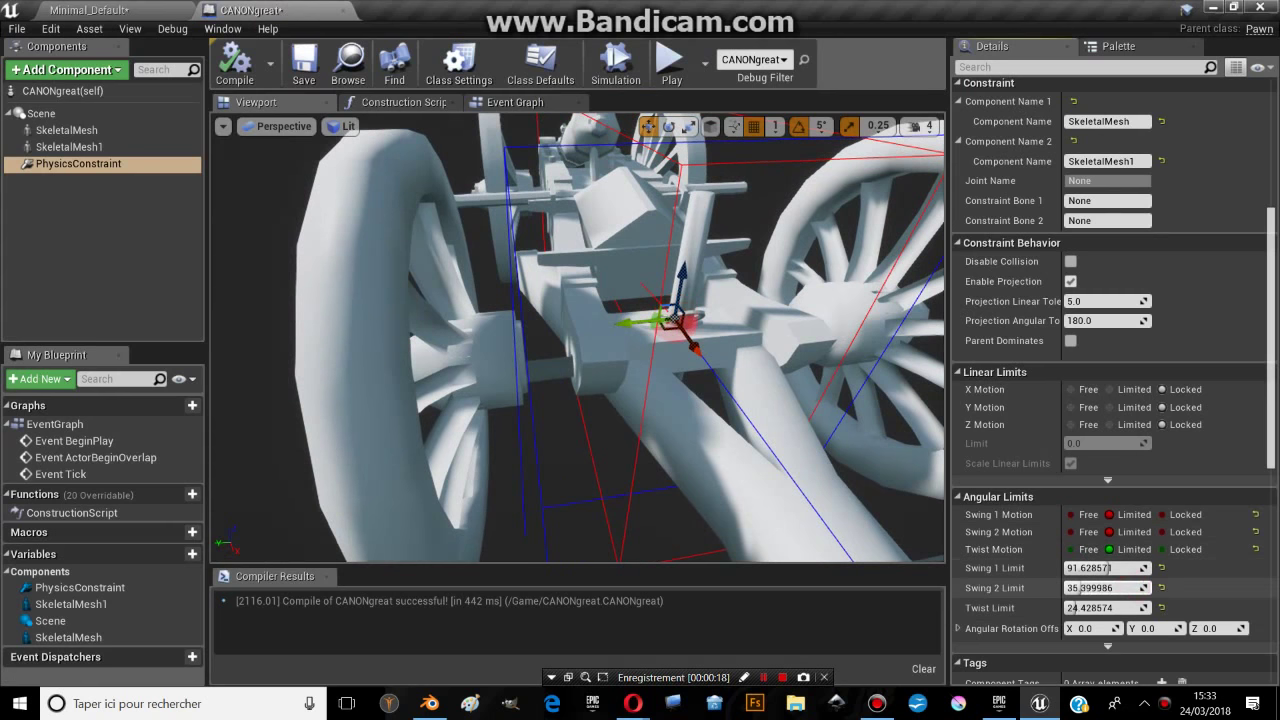
- Play-test the Minimal_Default level once more
click(80, 10)
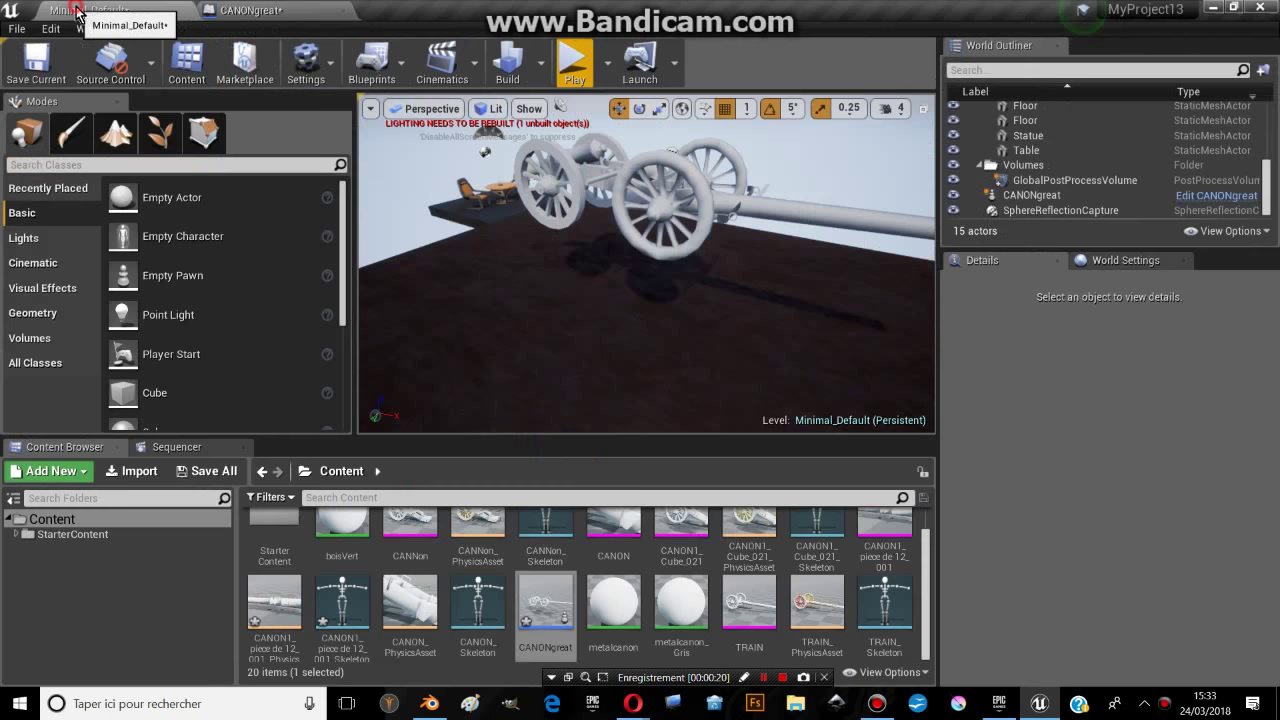
click(574, 62)
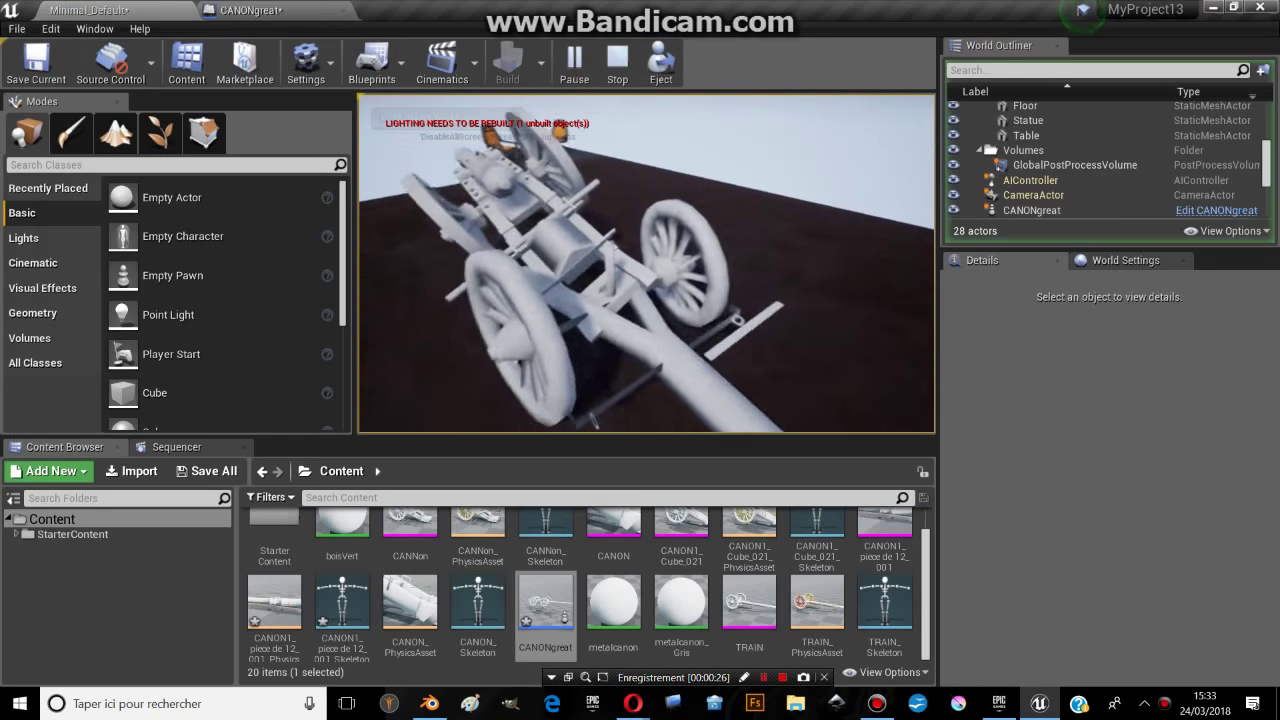
key(Escape)
- Rotate the SkeletalMesh component about its pivot in CANONgreat, then rerun the level
click(338, 18)
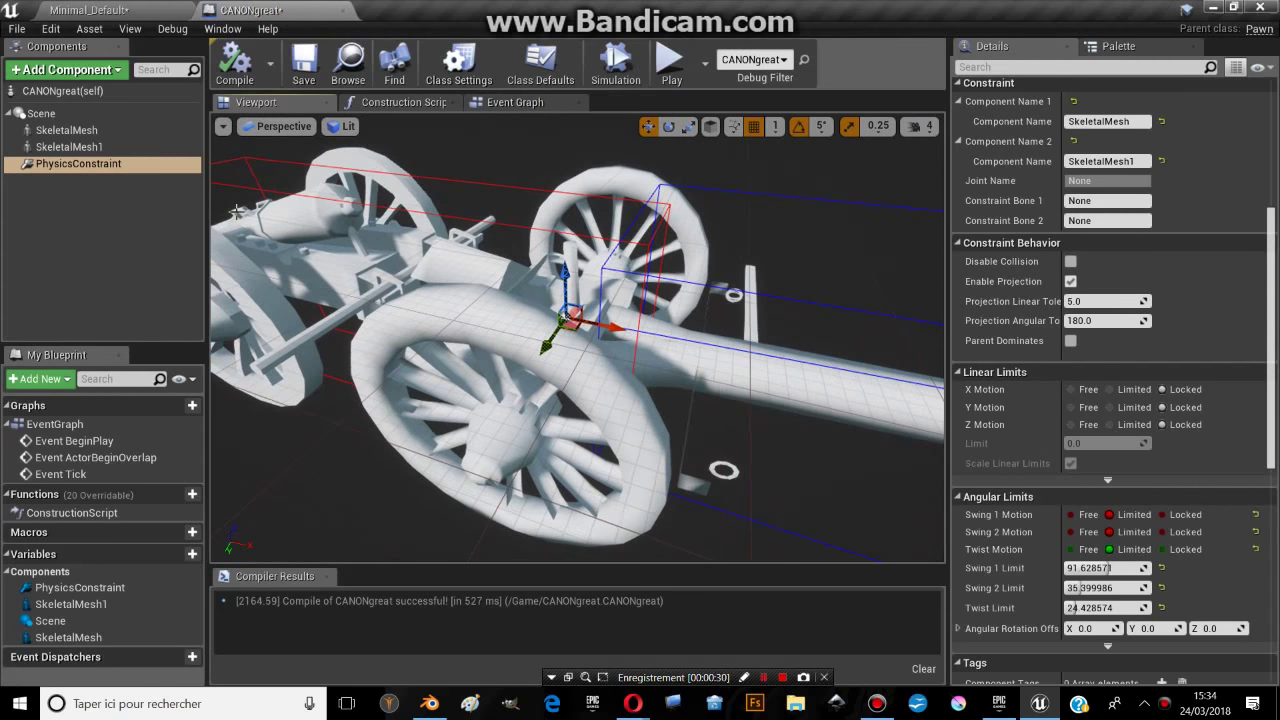
click(66, 130)
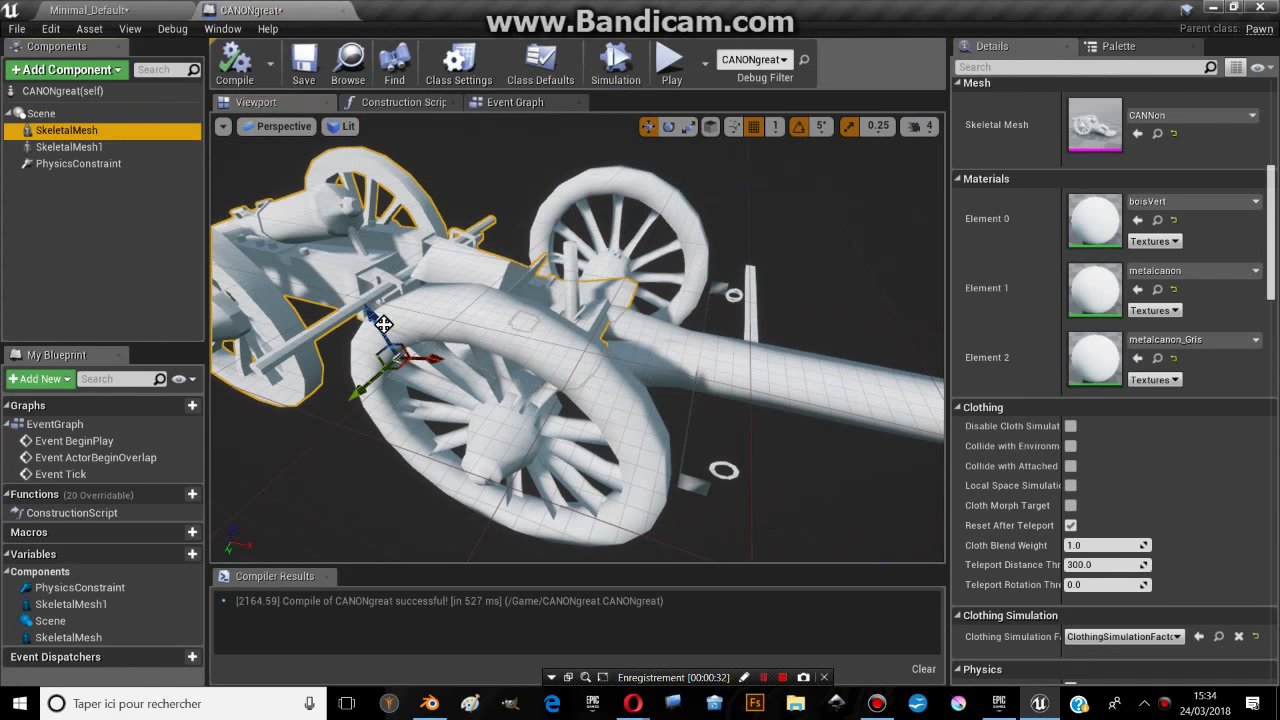
drag(372, 321, 380, 330)
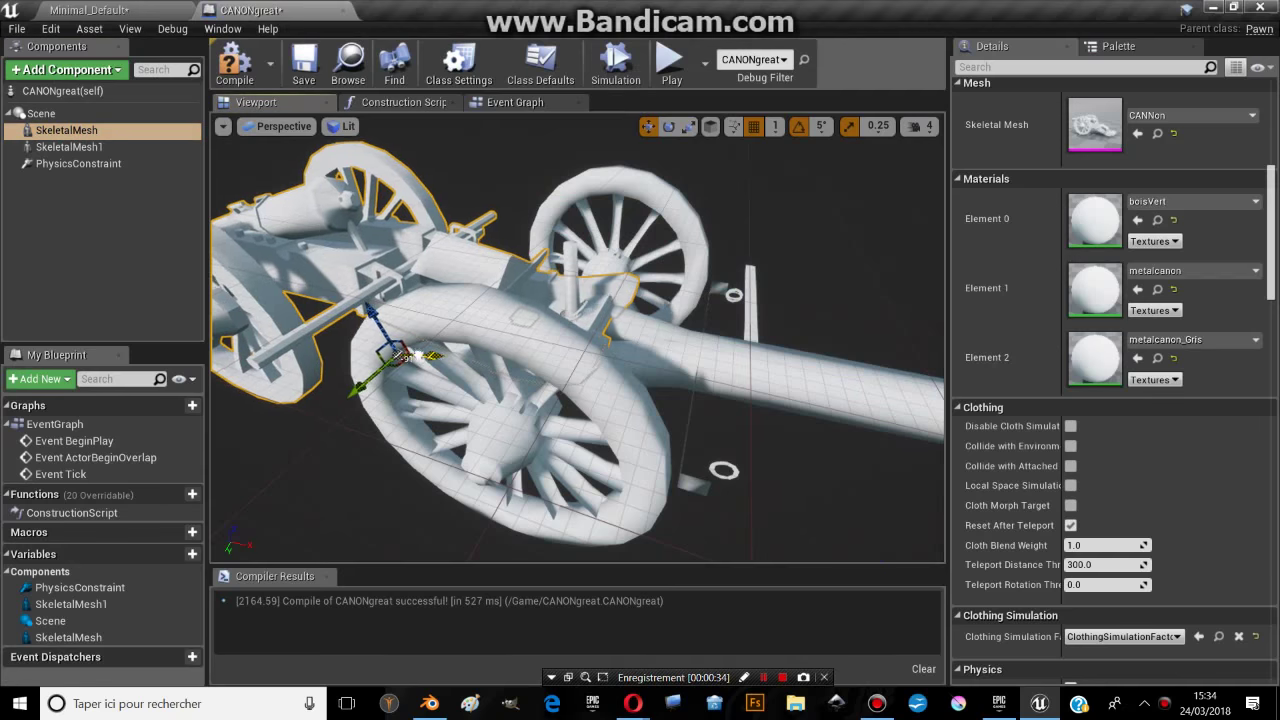
right_drag(405, 353, 300, 360)
right_drag(552, 315, 552, 315)
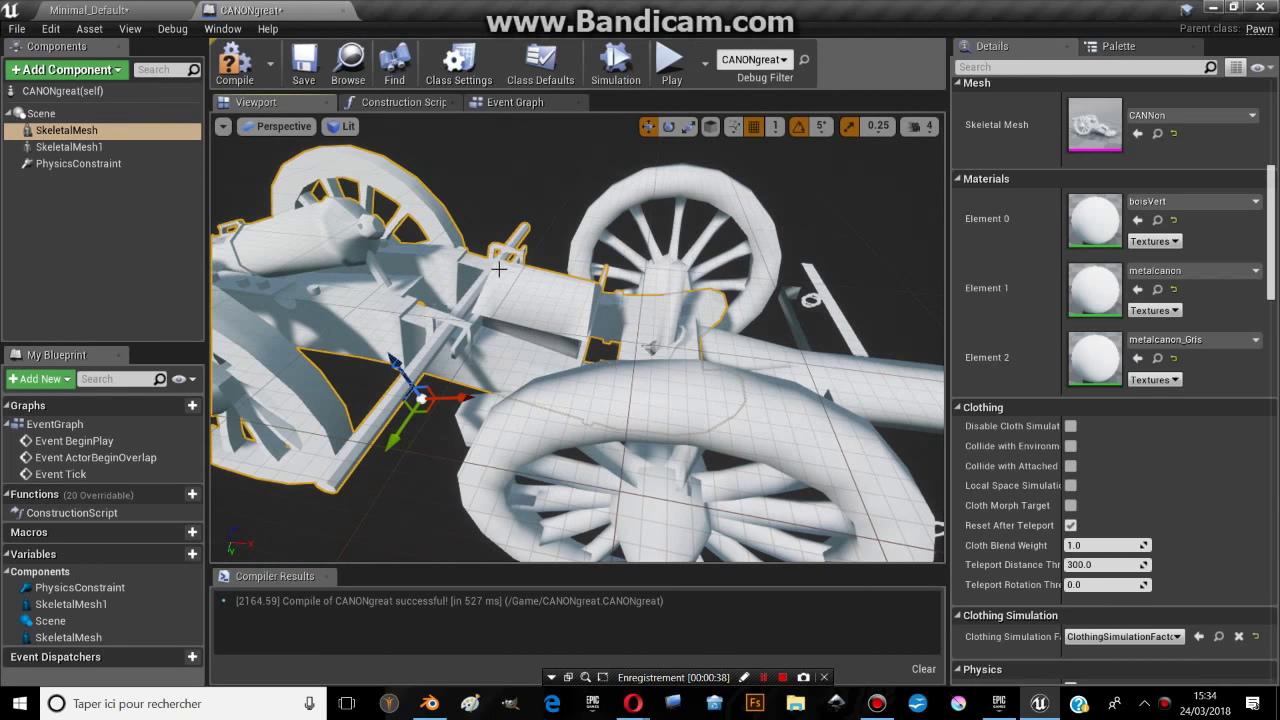
click(85, 9)
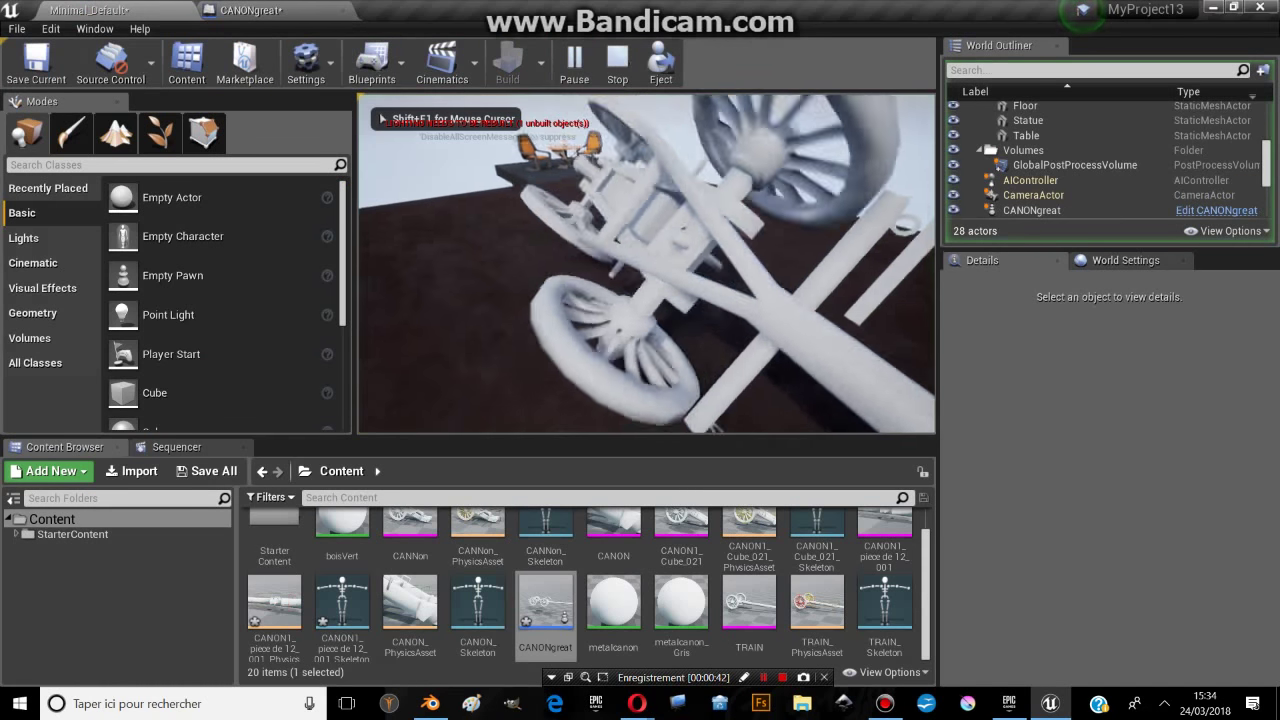
- End the running session and play-test the level again
key(Escape)
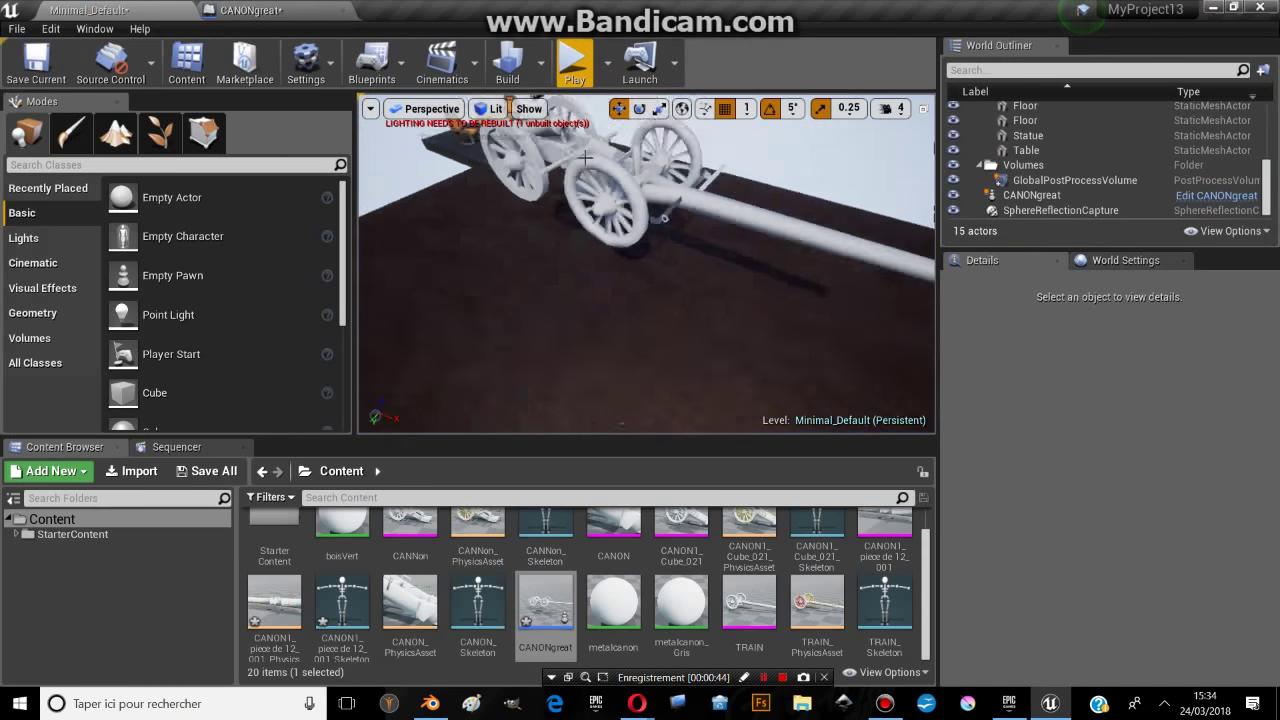
click(574, 62)
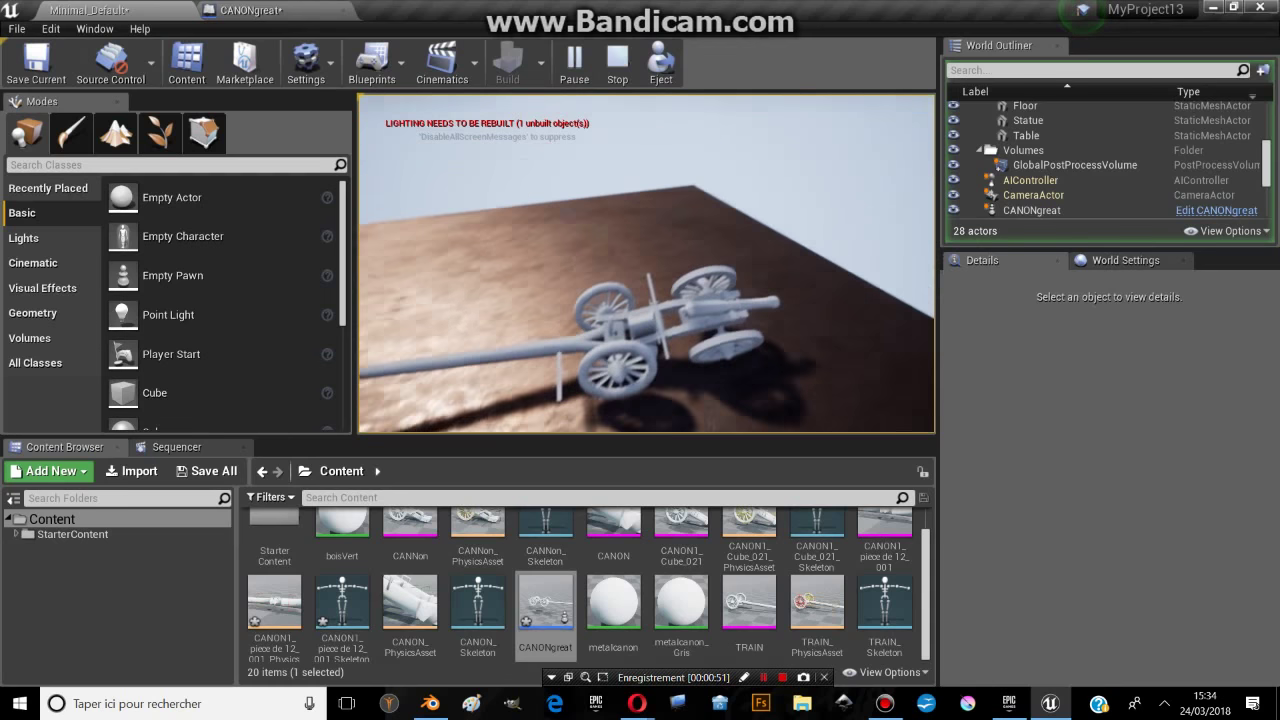
key(Escape)
- Simulate the level, nudge the cannon and slide it along X to 1026
click(610, 70)
click(647, 202)
click(700, 318)
click(760, 320)
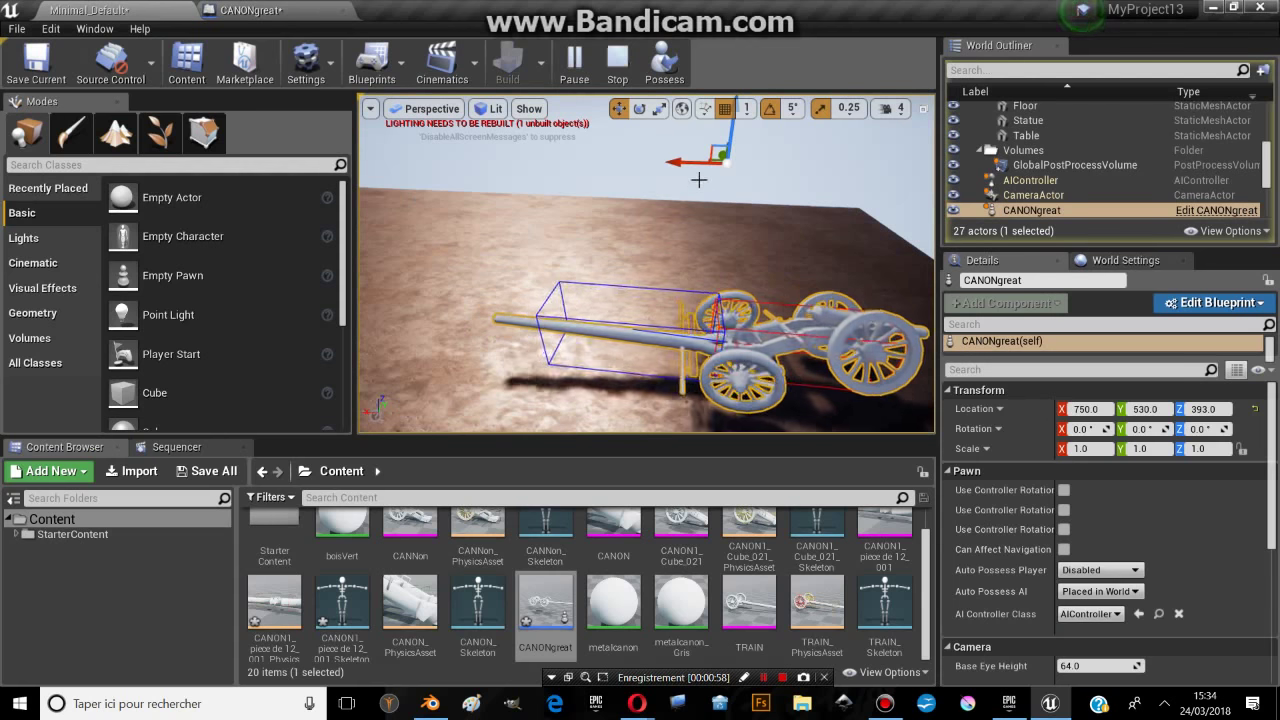
drag(636, 161, 560, 165)
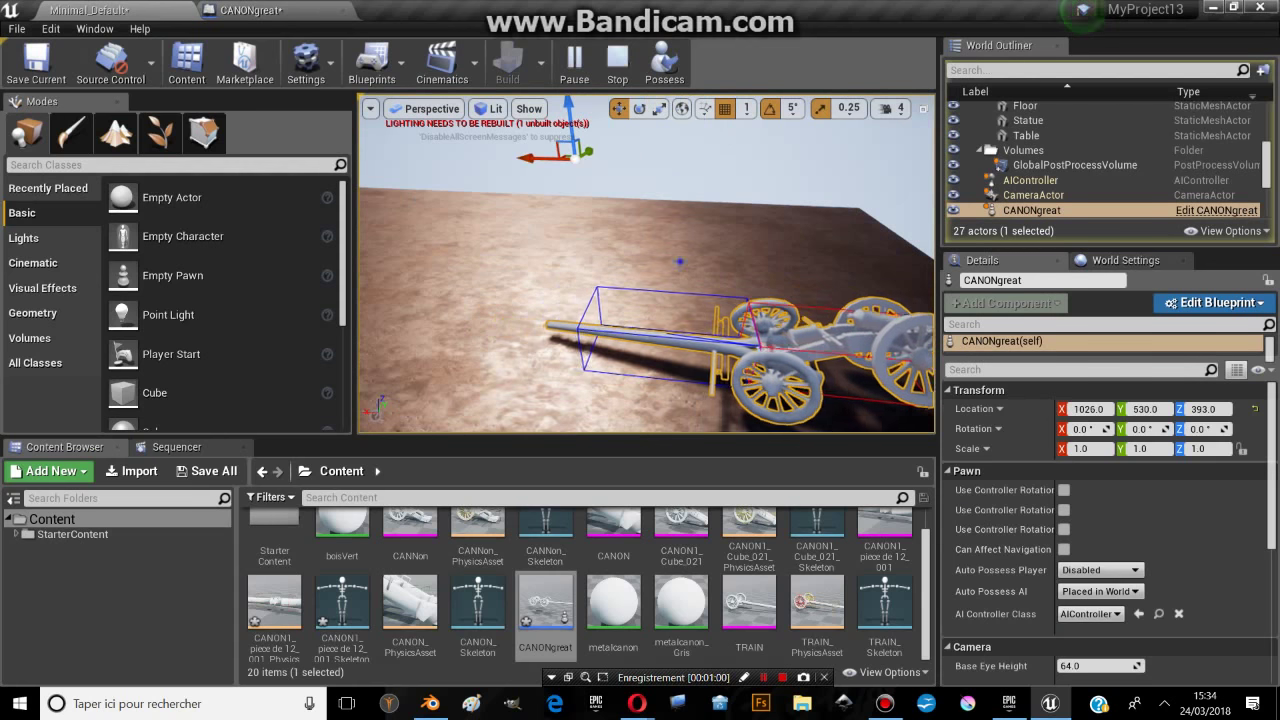
right_drag(560, 165, 600, 260)
mouse_move(523, 204)
right_down()
mouse_move(529, 300)
mouse_move(677, 262)
right_up()
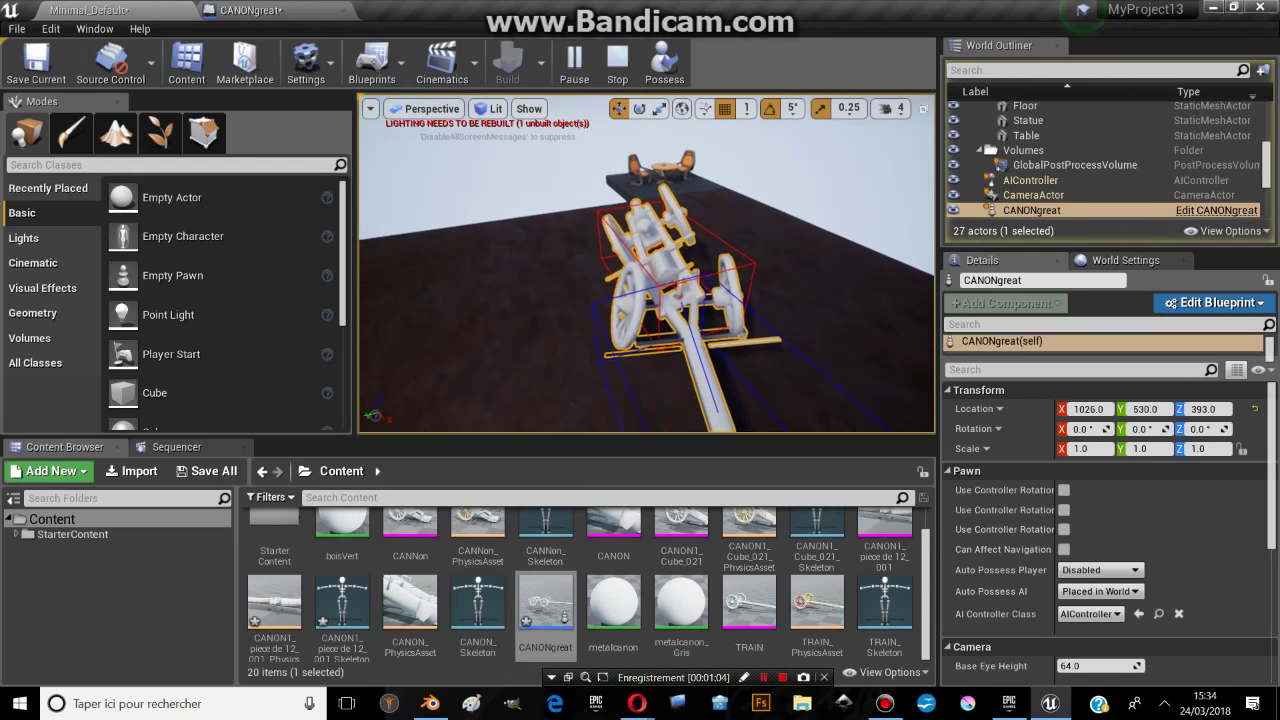
key(Escape)
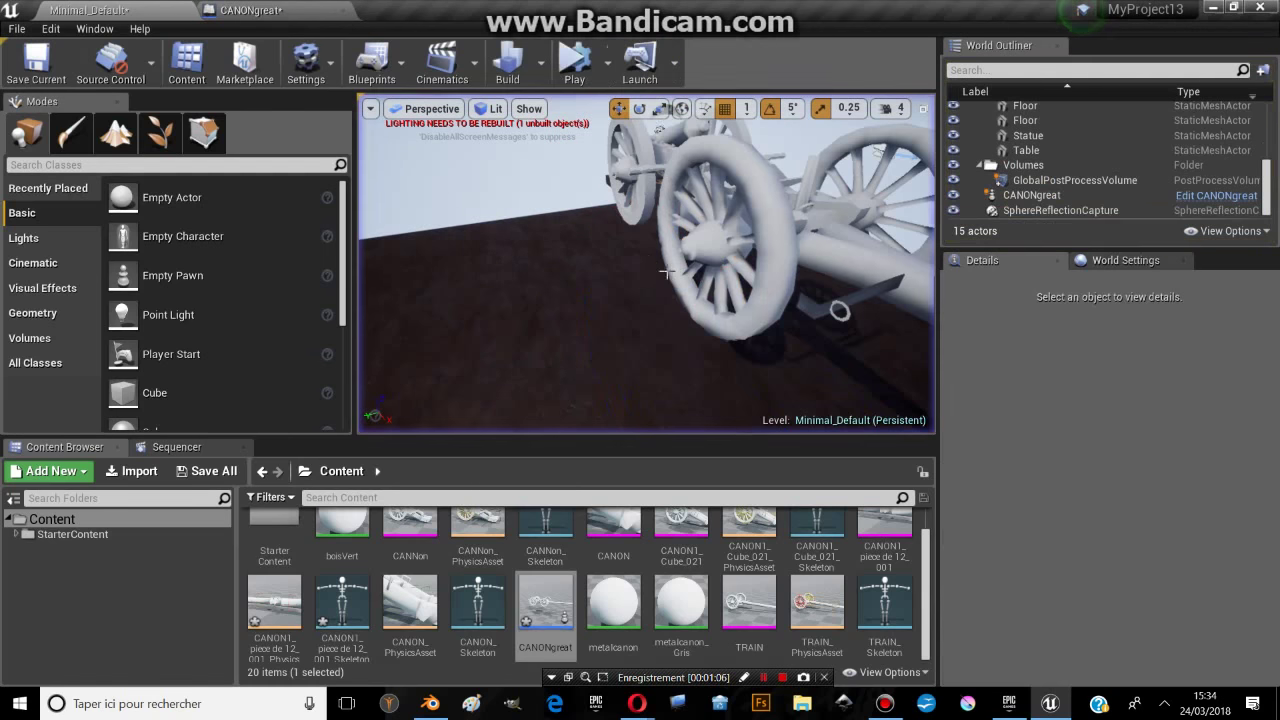
right_drag(593, 240, 569, 210)
click(229, 8)
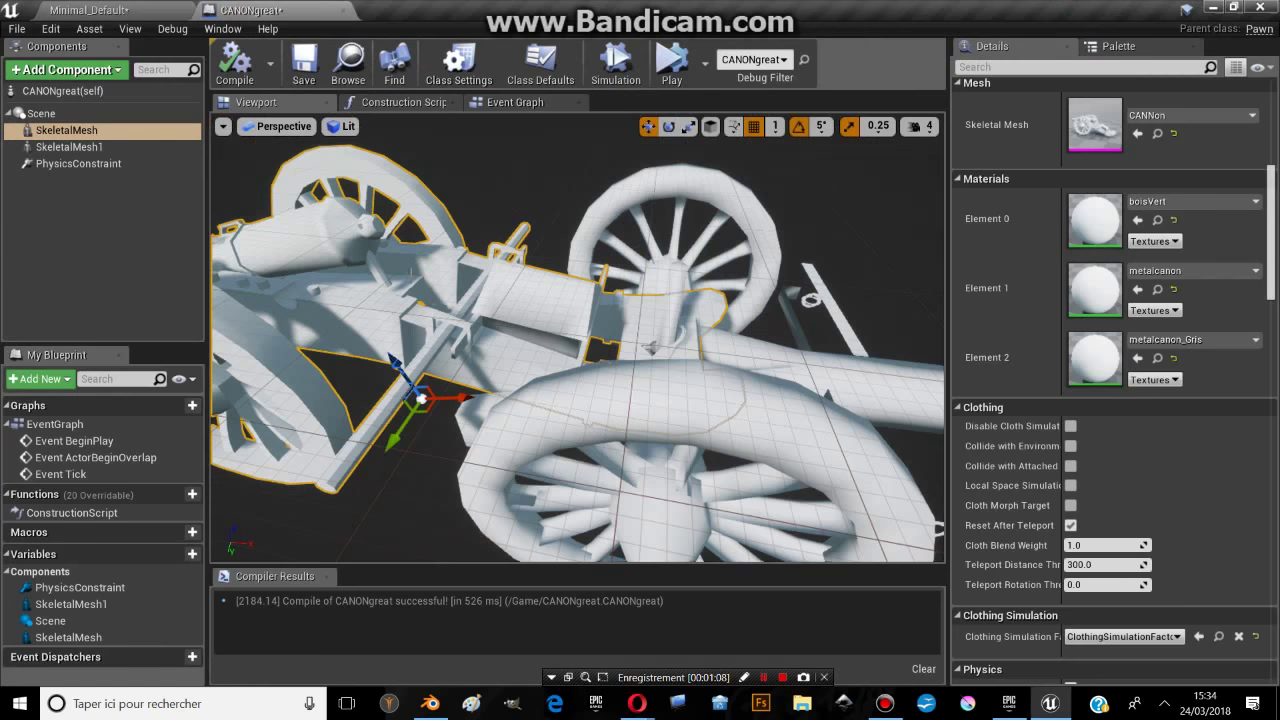
- Select SkeletalMesh, frame the cannon and run a blueprint preview simulation
double_click(66, 130)
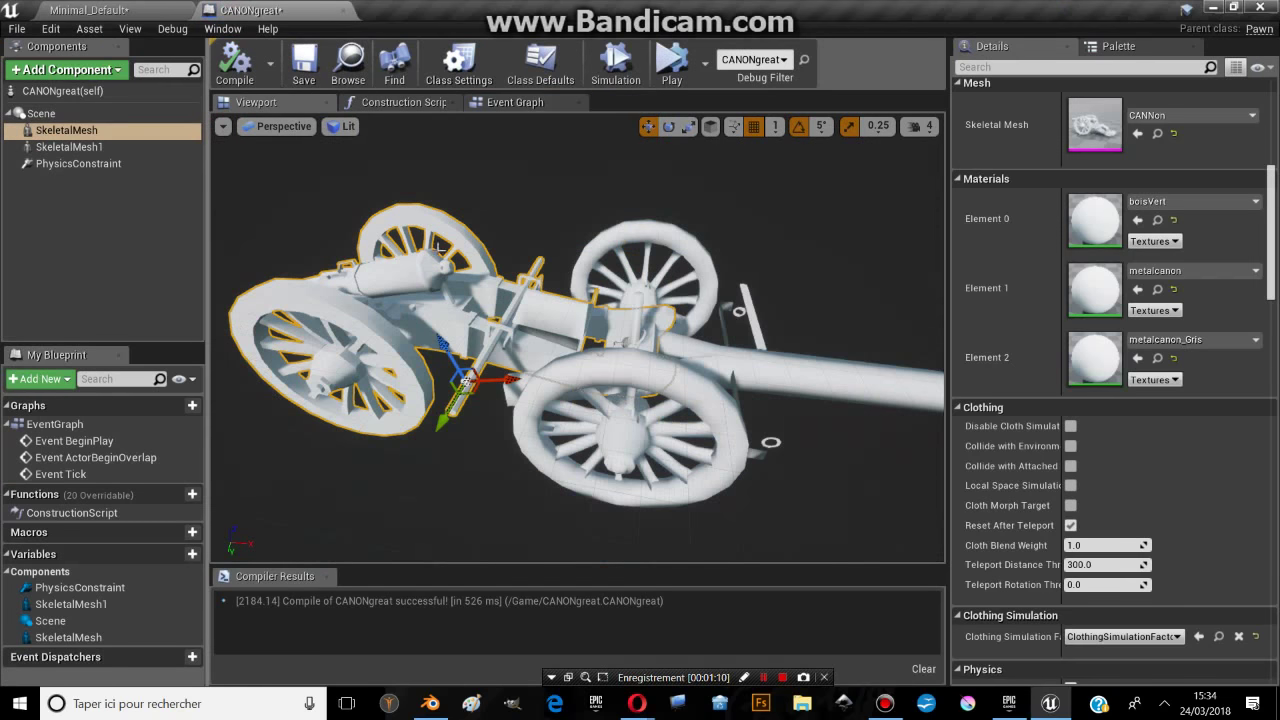
click(67, 138)
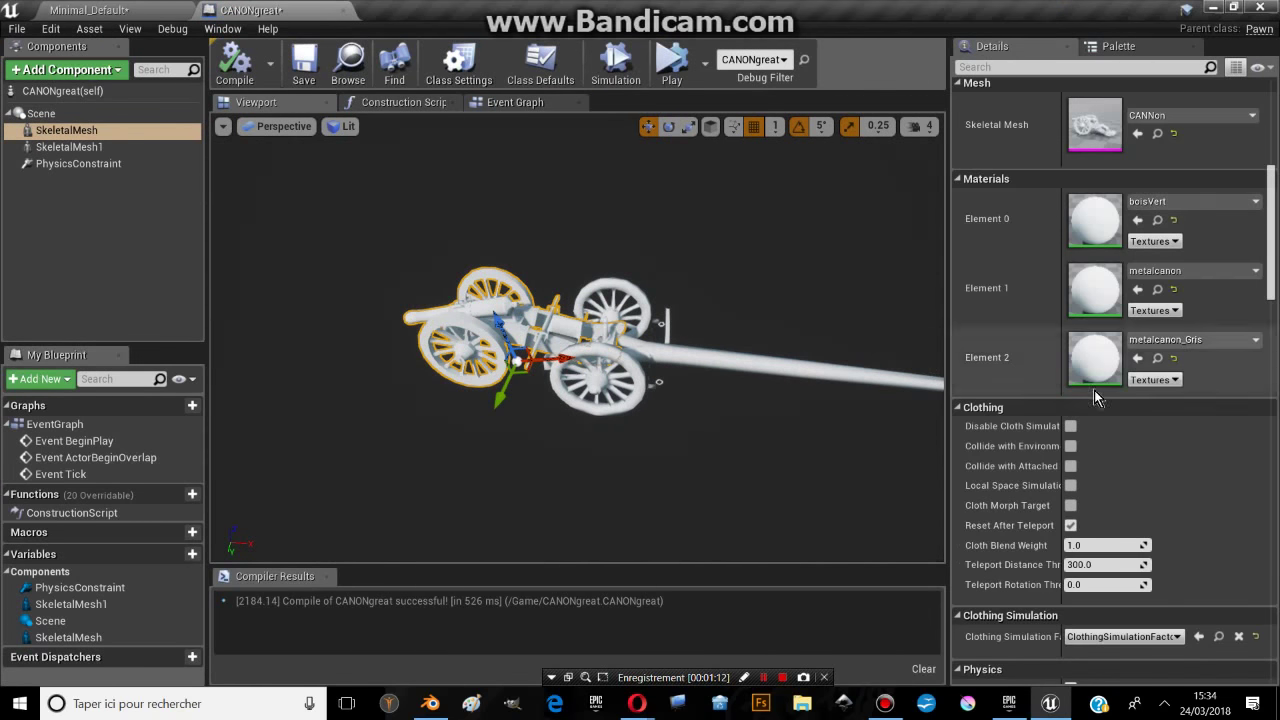
scroll(1277, 287, down, 5)
scroll(1277, 287, down, 5)
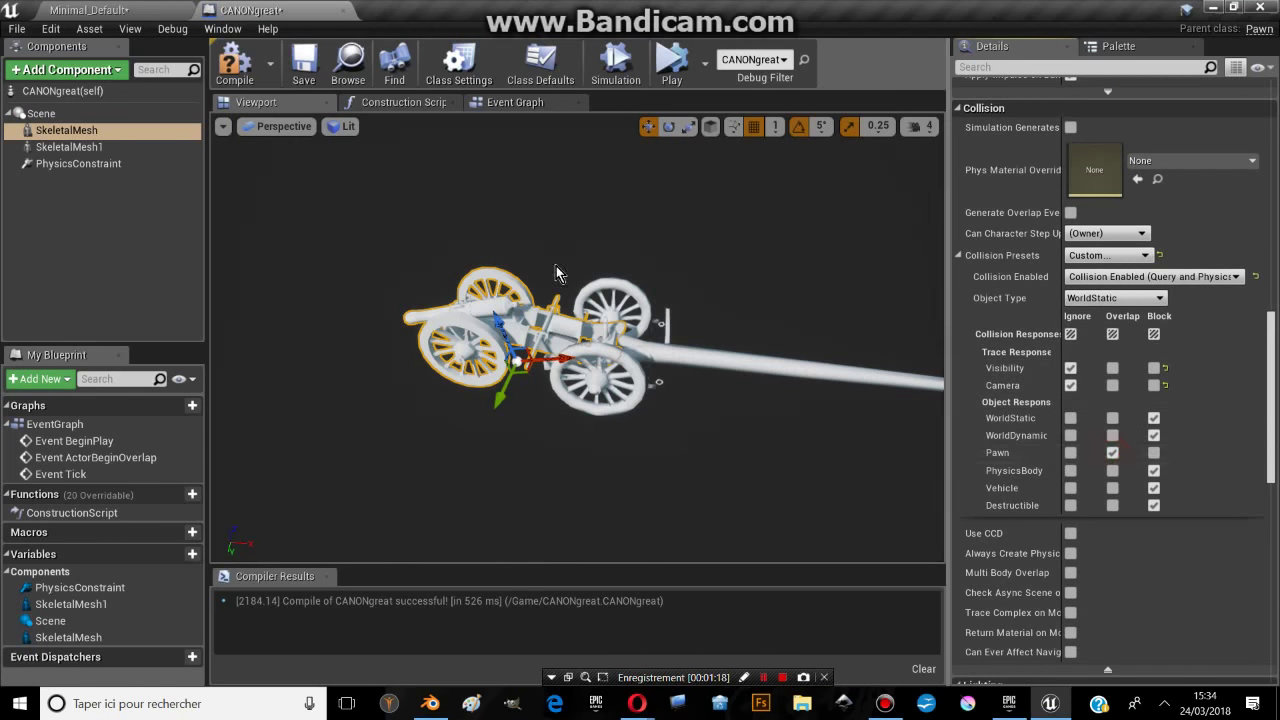
click(628, 66)
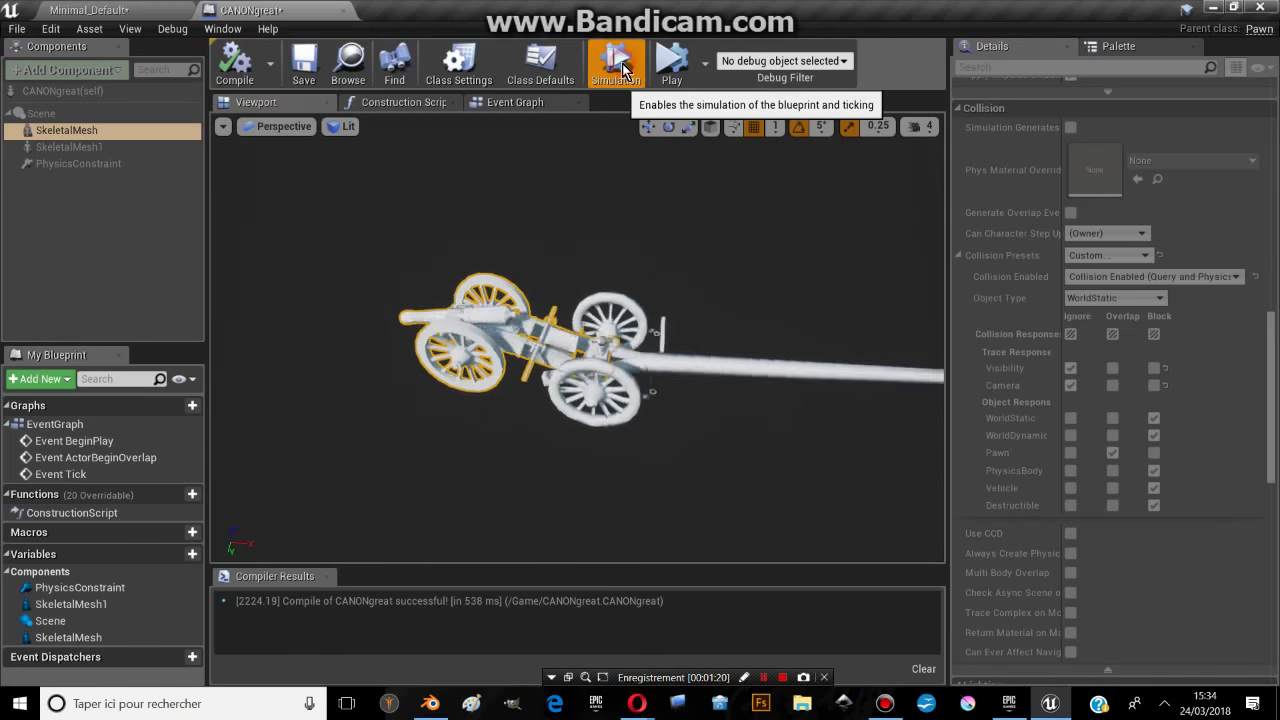
click(620, 64)
- Play-test the cannon in Minimal_Default and return to CANONgreat
click(135, 10)
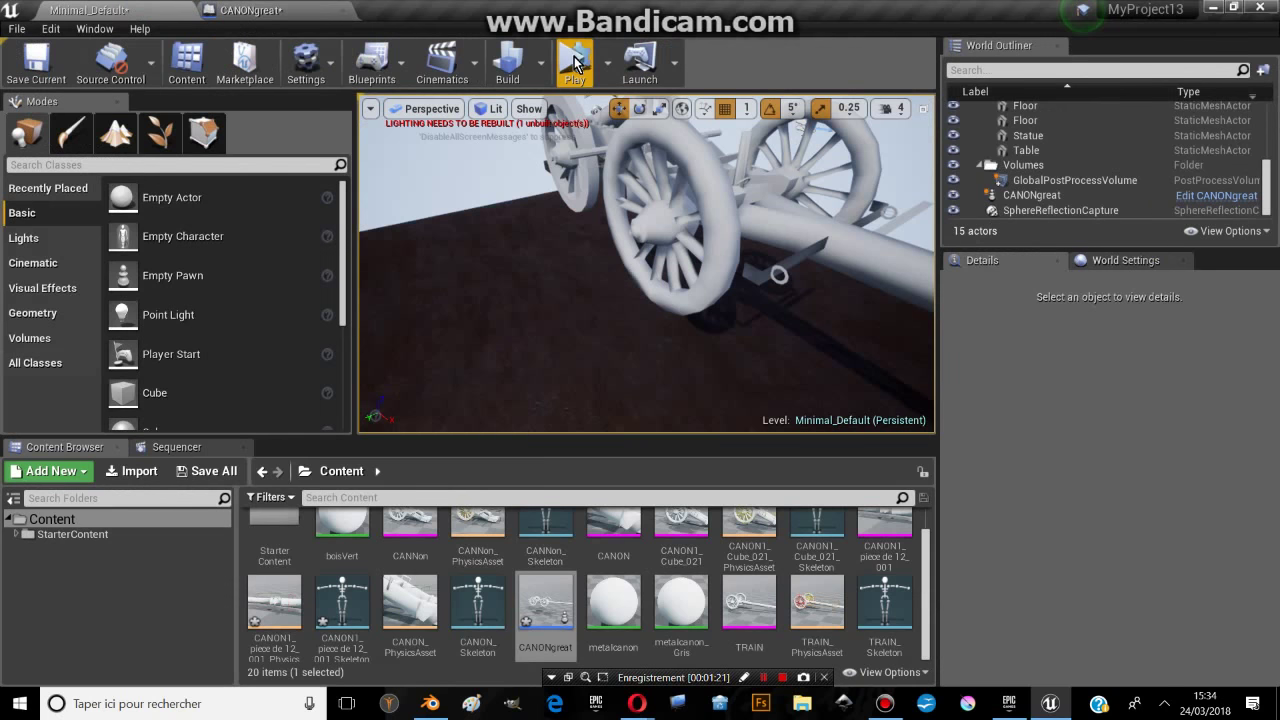
click(574, 56)
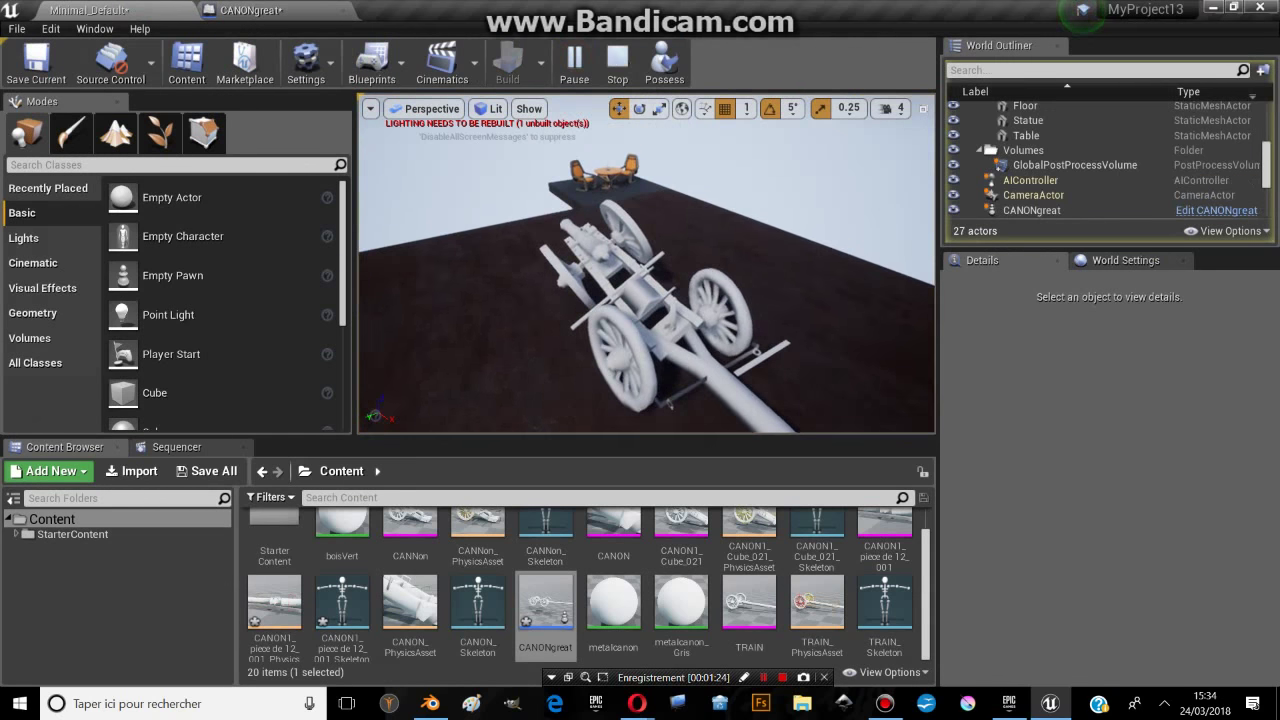
click(617, 66)
click(250, 10)
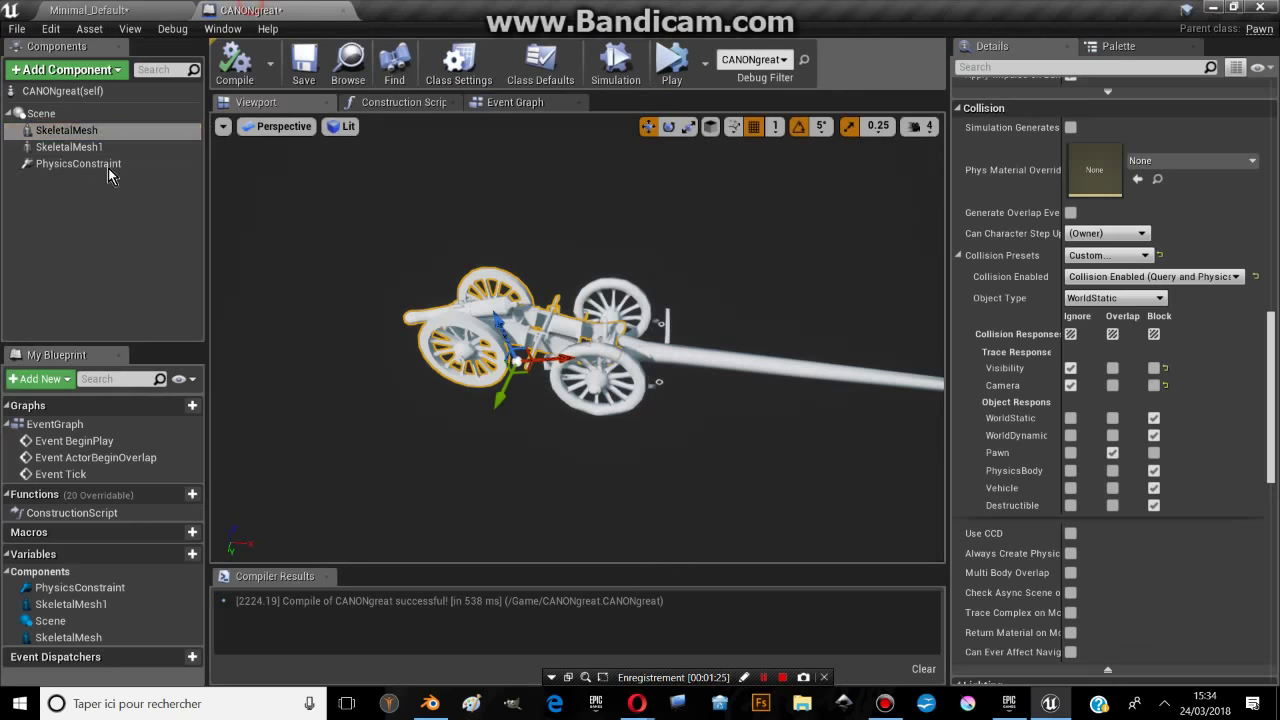
- Set SkeletalMesh1 to overlap Pawns and play-test the cannon again
click(64, 147)
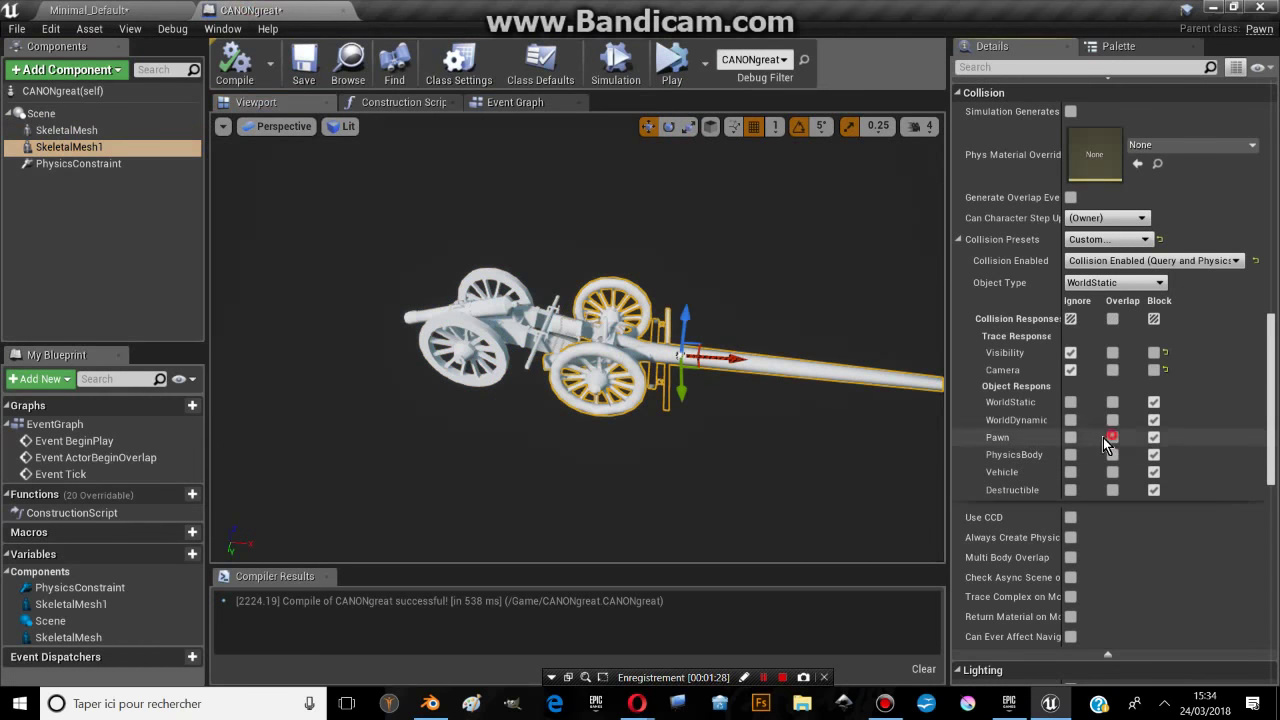
click(137, 10)
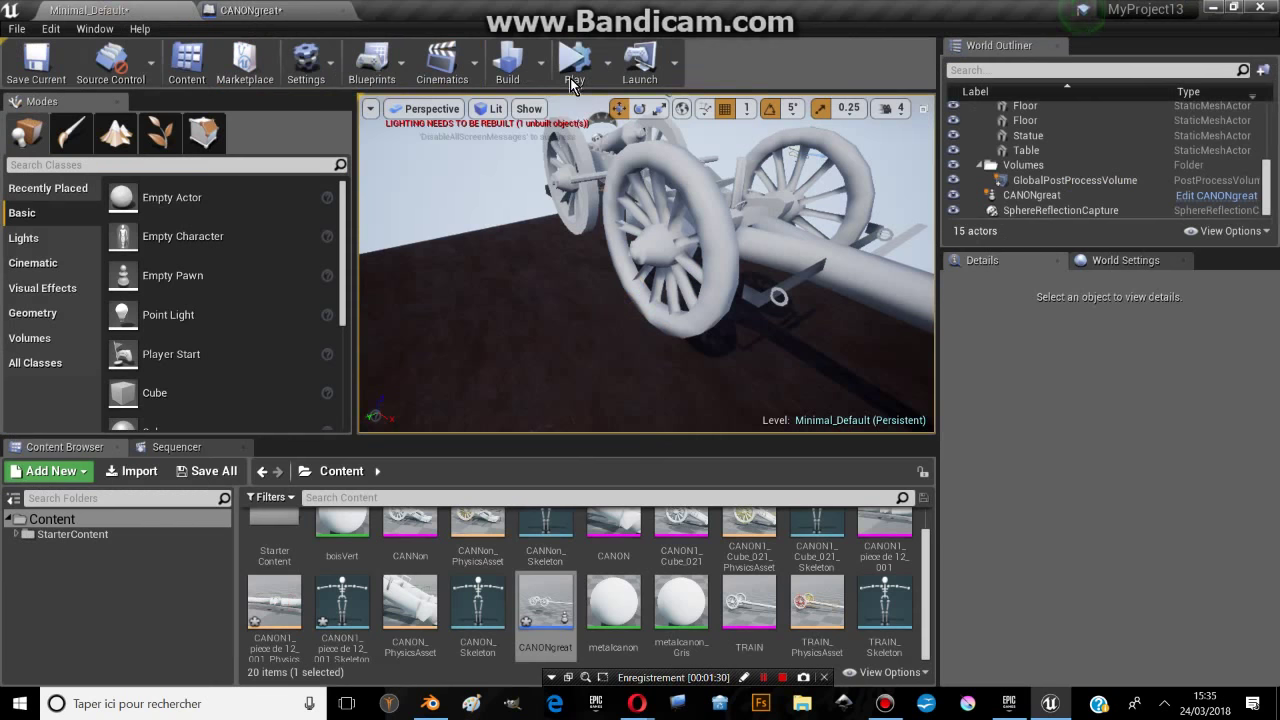
click(588, 70)
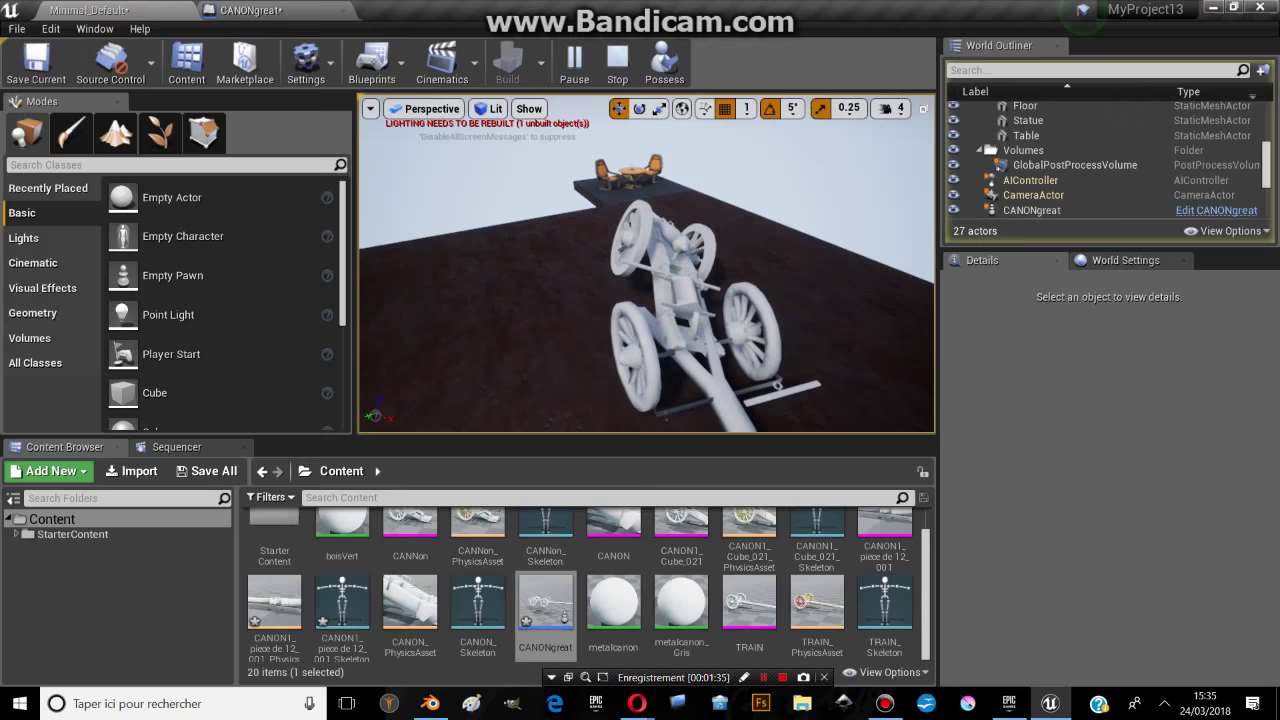
key(Escape)
click(285, 14)
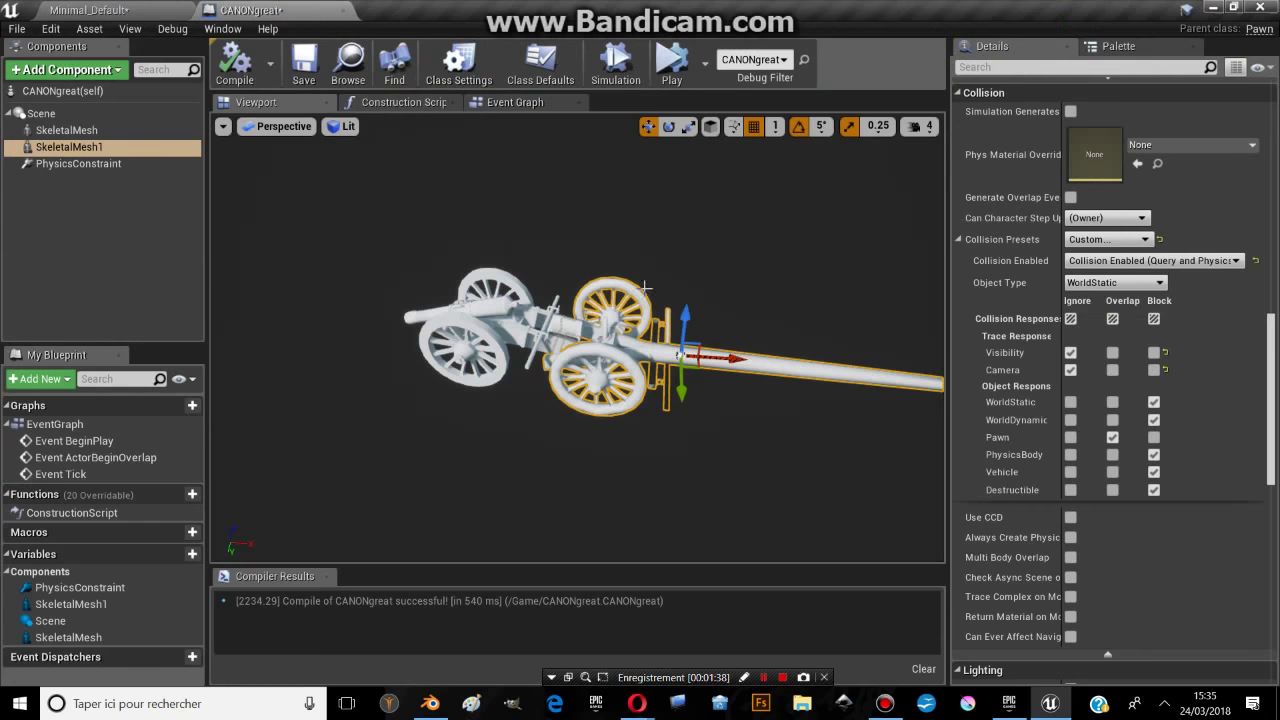
- Set Can Character Step Up On to No for SkeletalMesh1 and SkeletalMesh
drag(646, 287, 720, 320)
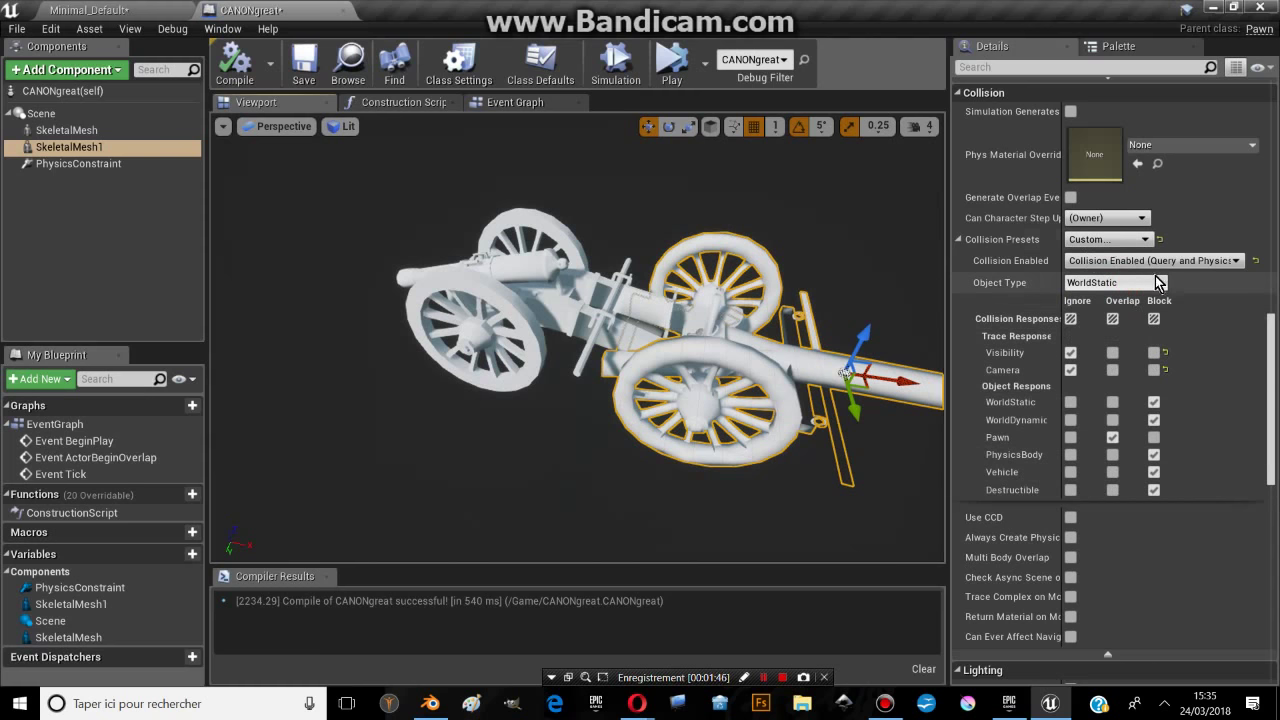
click(1084, 219)
click(1090, 231)
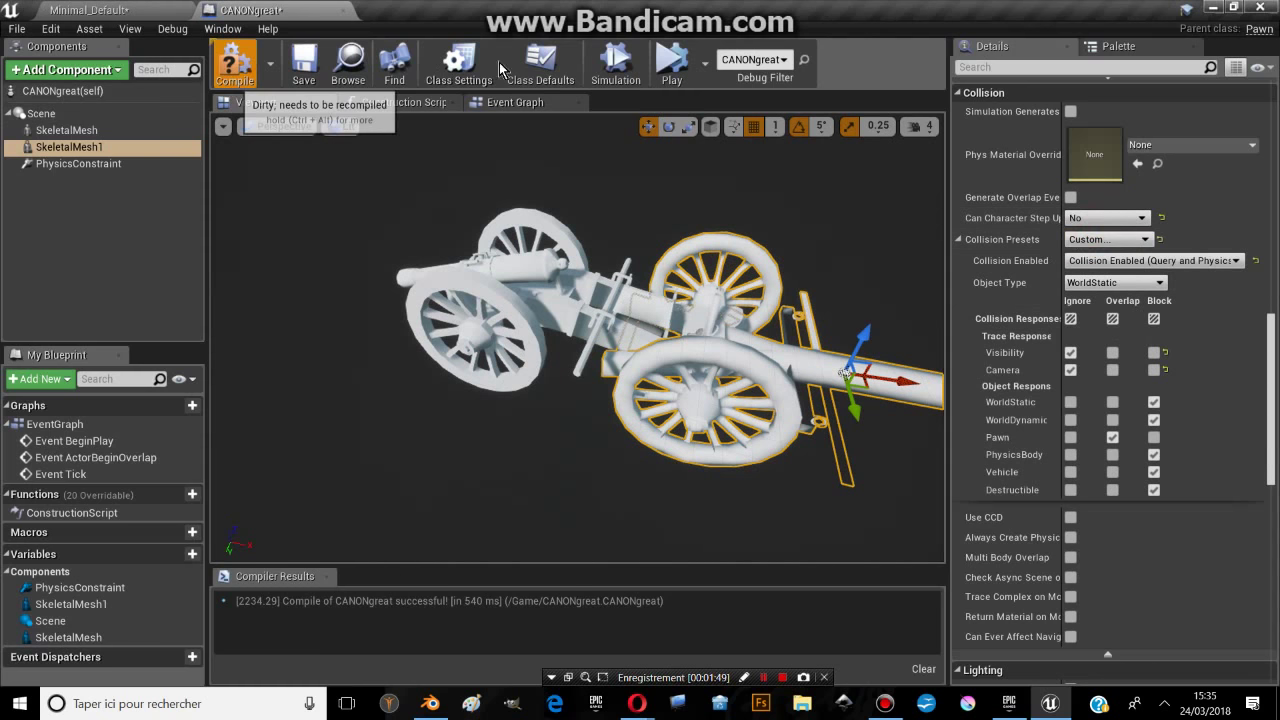
click(87, 131)
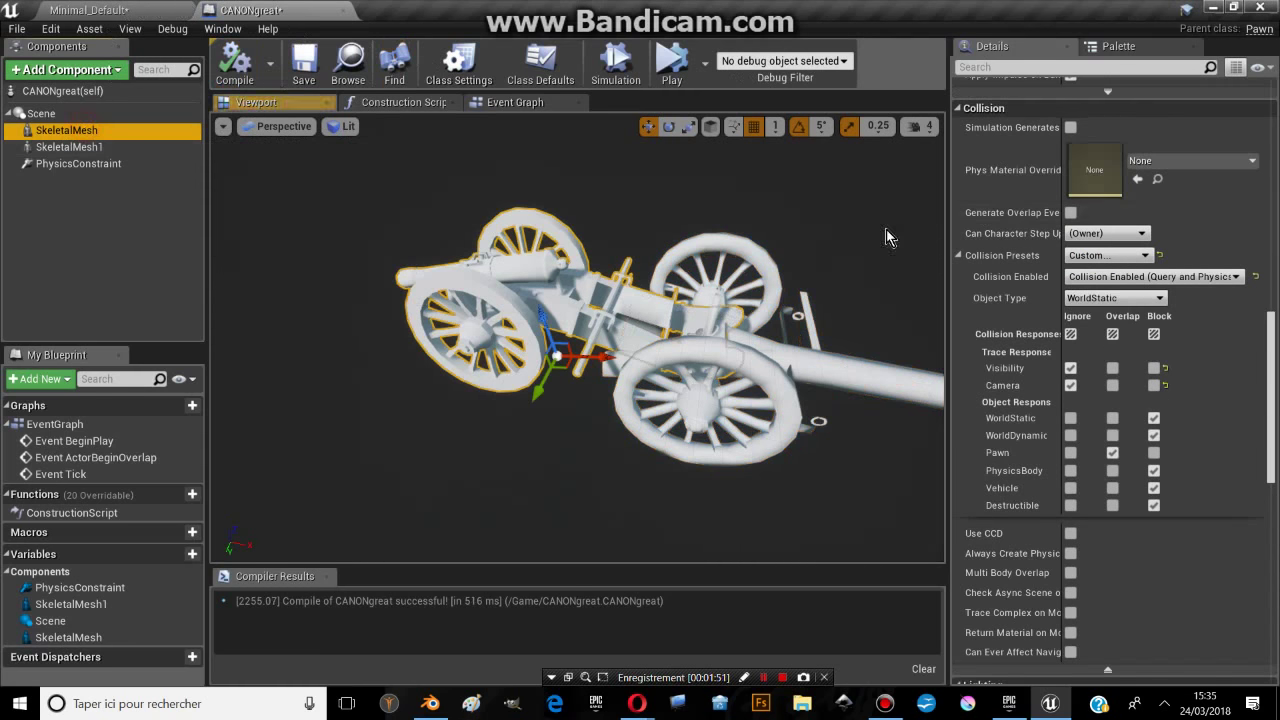
click(1117, 247)
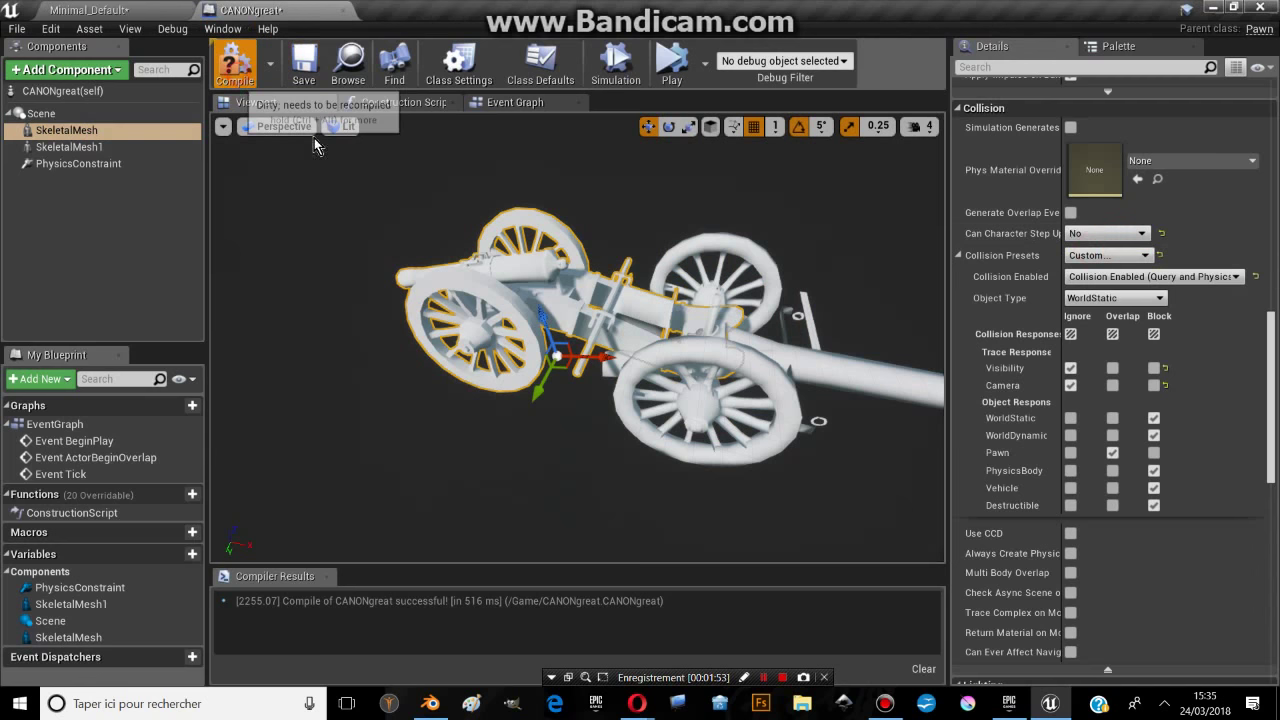
scroll(706, 252, down, 2)
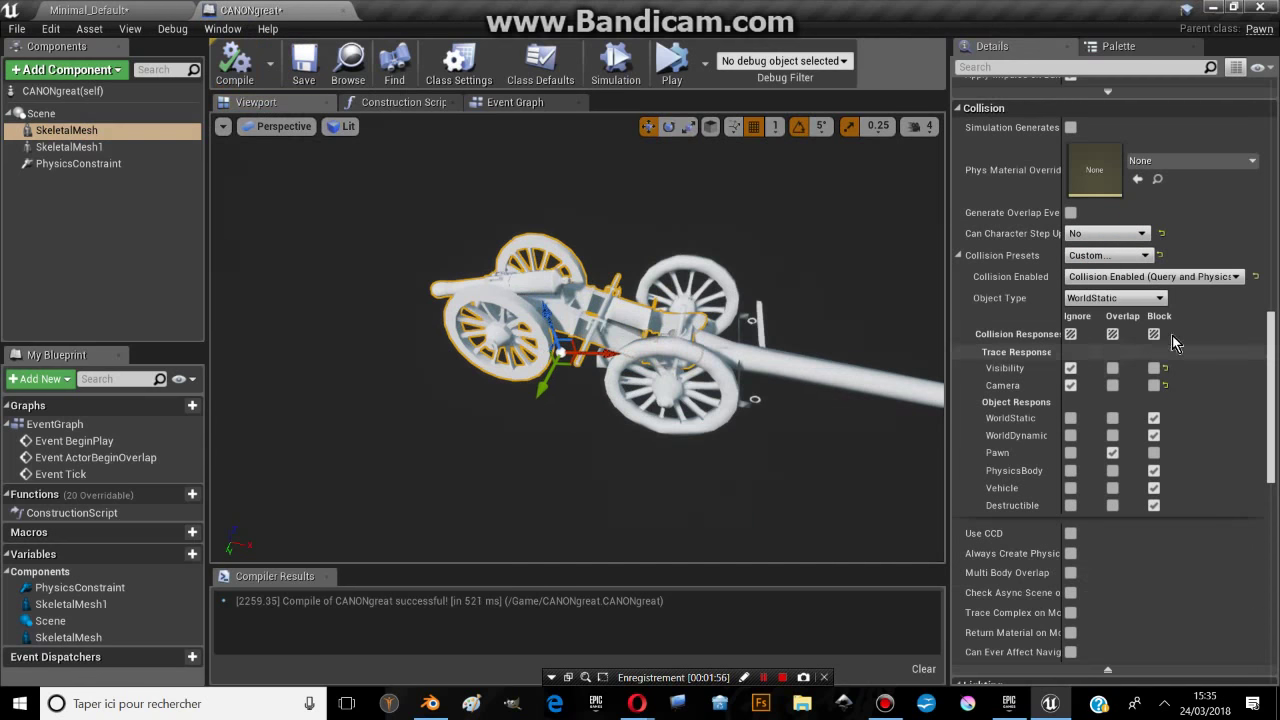
scroll(1172, 335, up, 1)
scroll(1180, 290, up, 2)
scroll(1172, 305, up, 3)
scroll(1175, 295, up, 2)
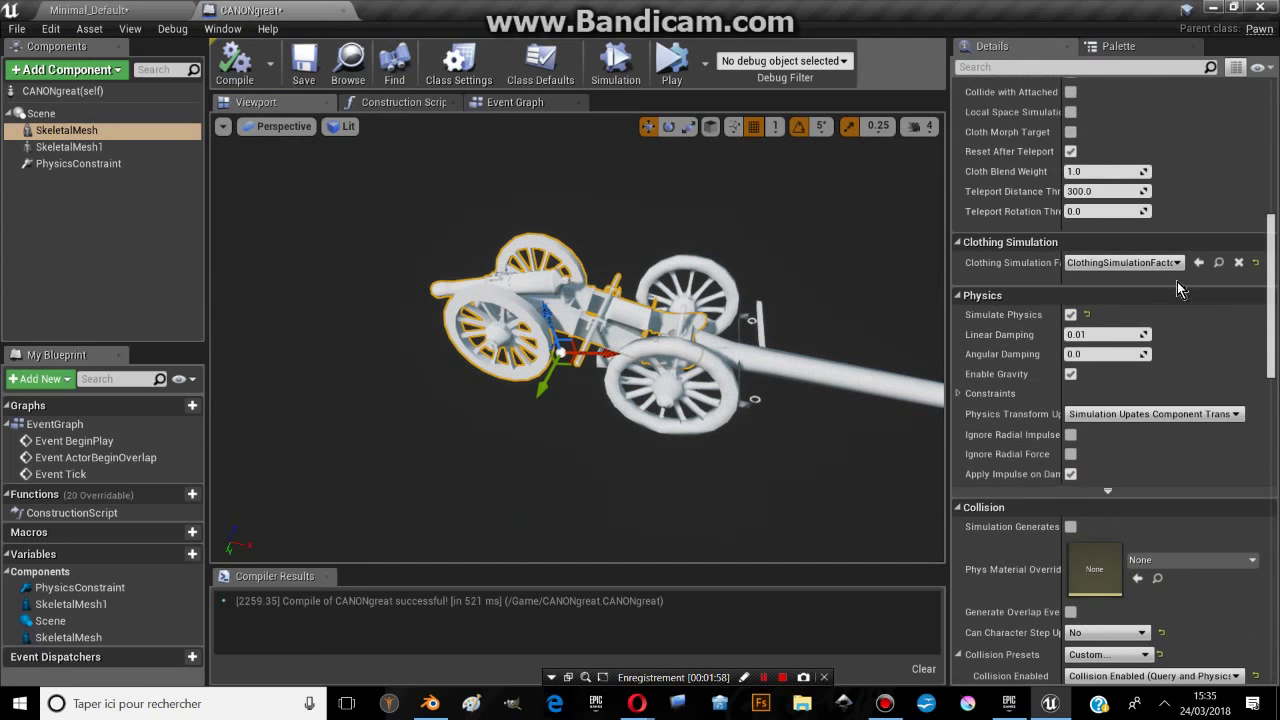
- Lock SkeletalMesh's X and Y position under Constraints, then play-test the level
click(960, 395)
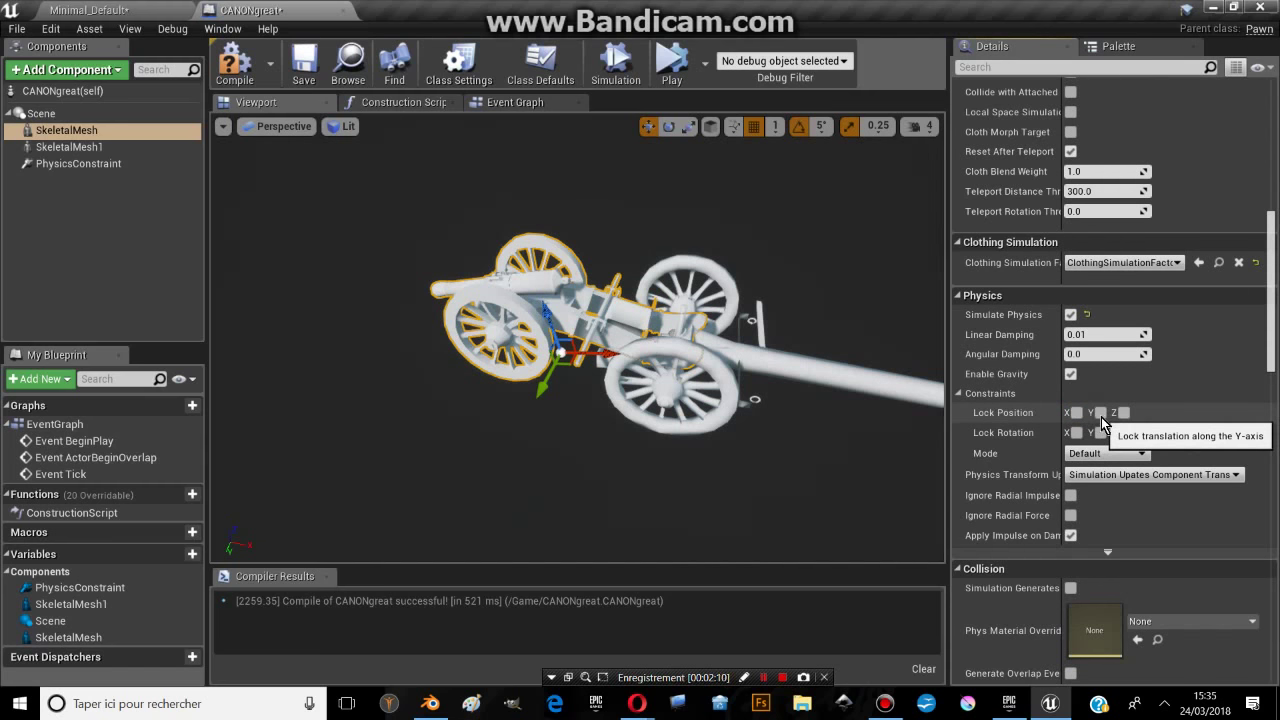
click(1101, 417)
click(1076, 415)
click(124, 9)
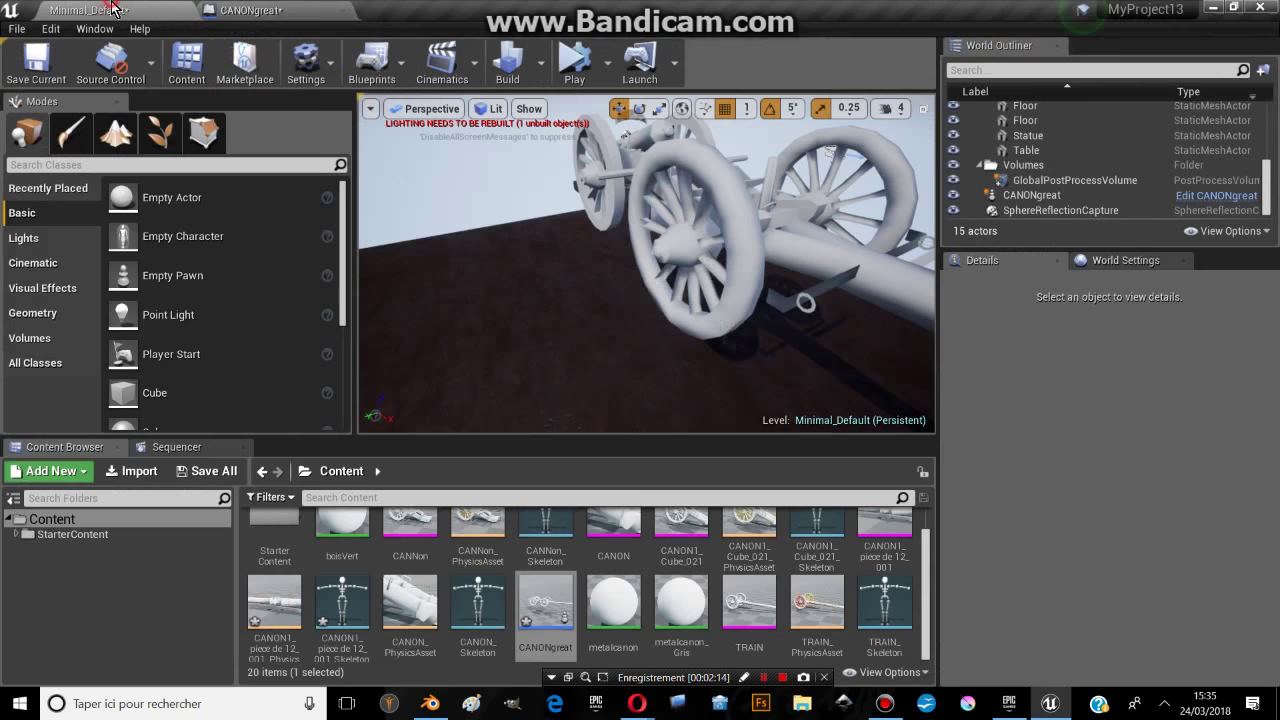
click(574, 66)
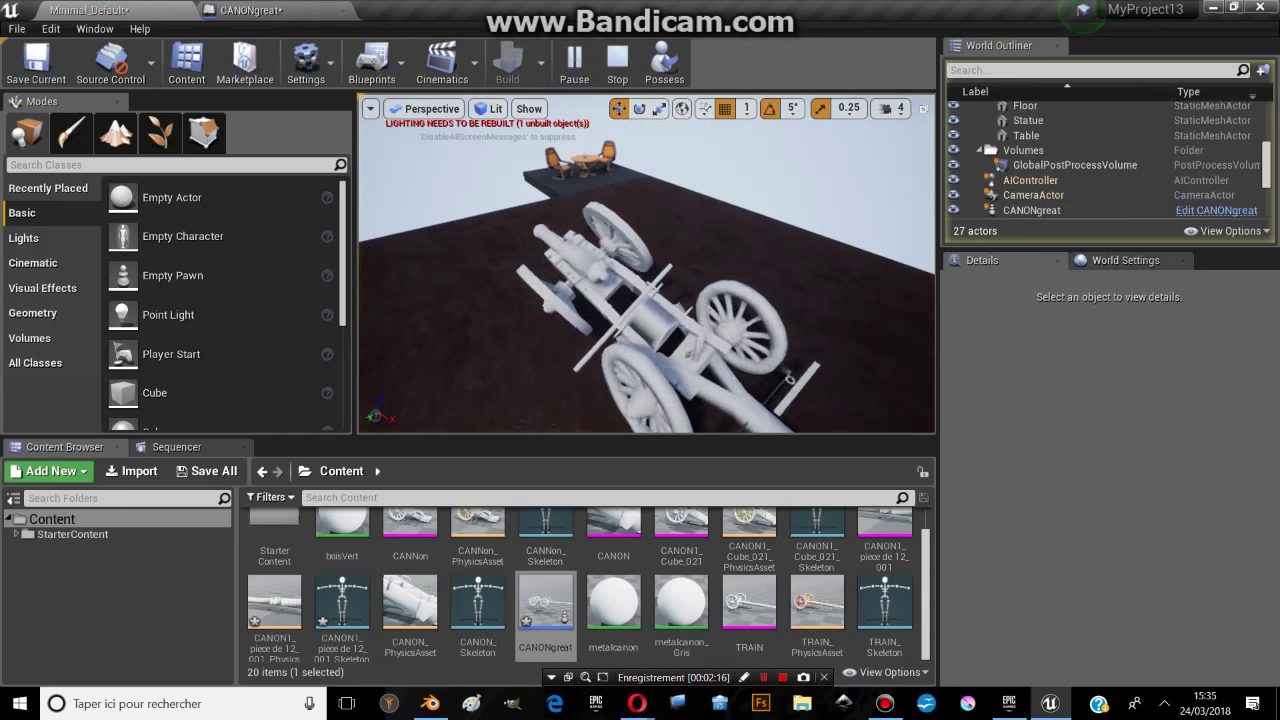
- On SkeletalMesh1, replace Lock Position X with Lock Rotation X
click(617, 66)
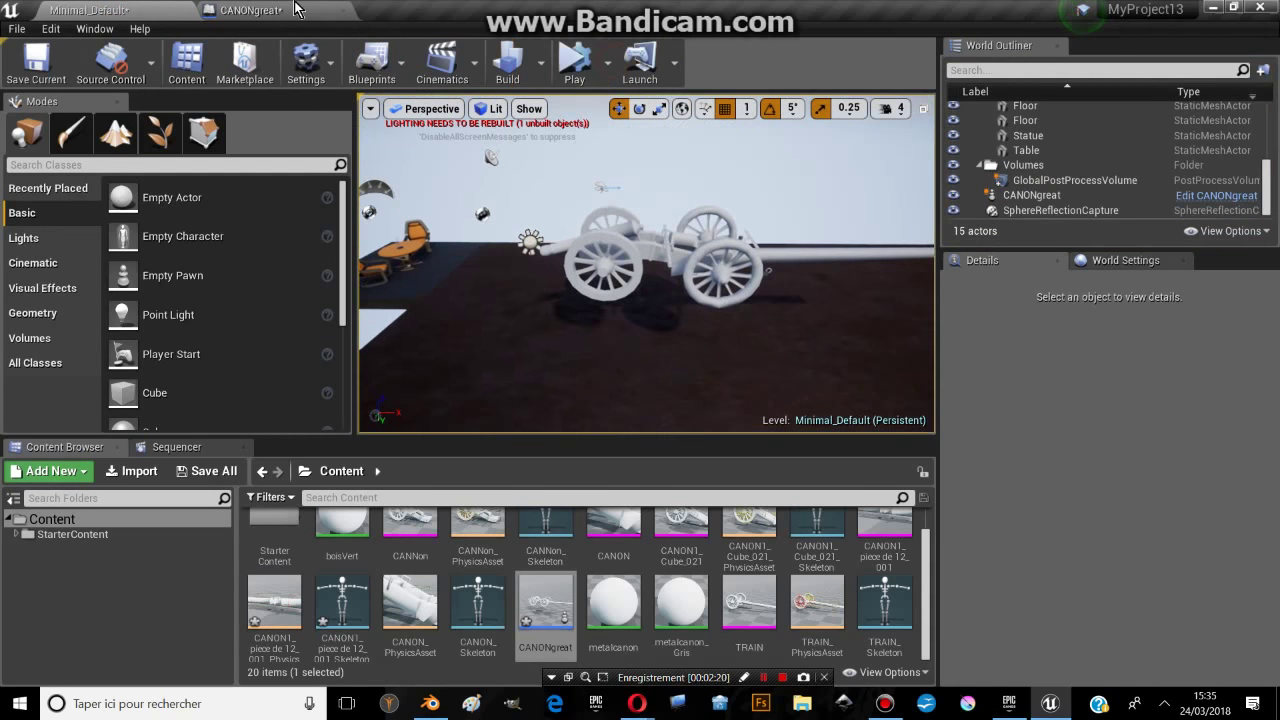
click(294, 9)
click(70, 147)
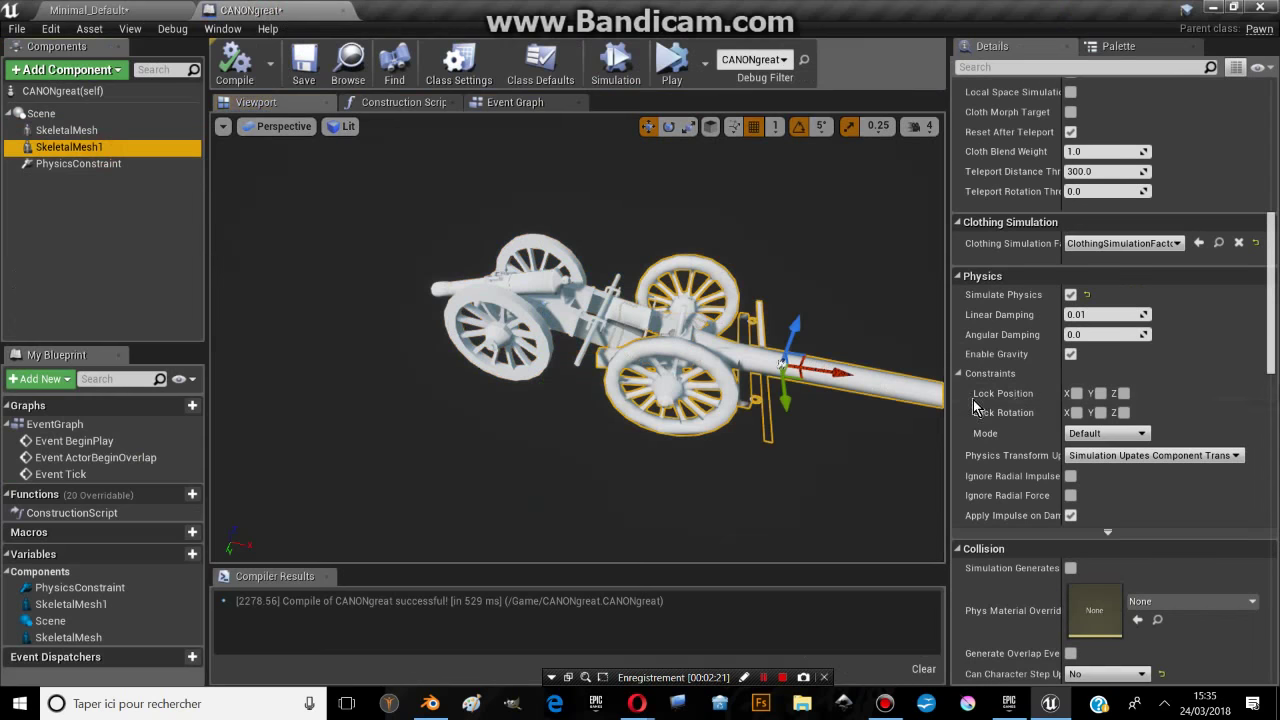
click(1073, 396)
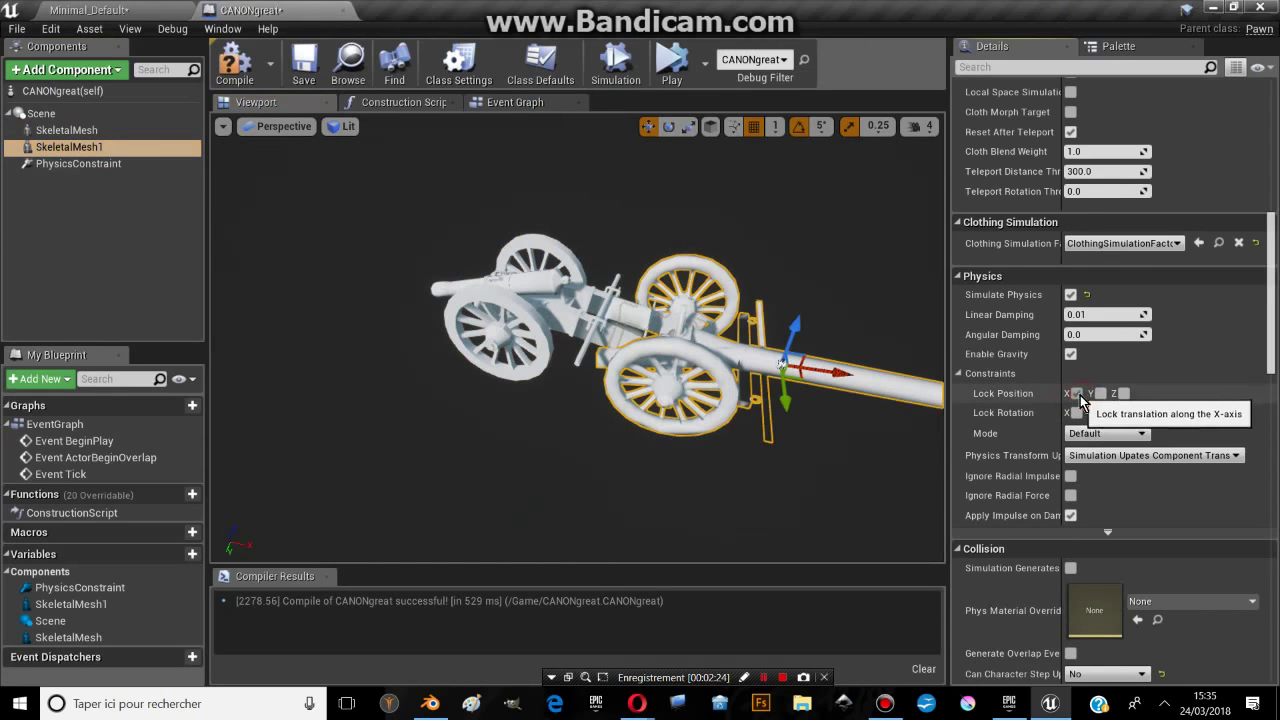
click(1076, 413)
click(1076, 394)
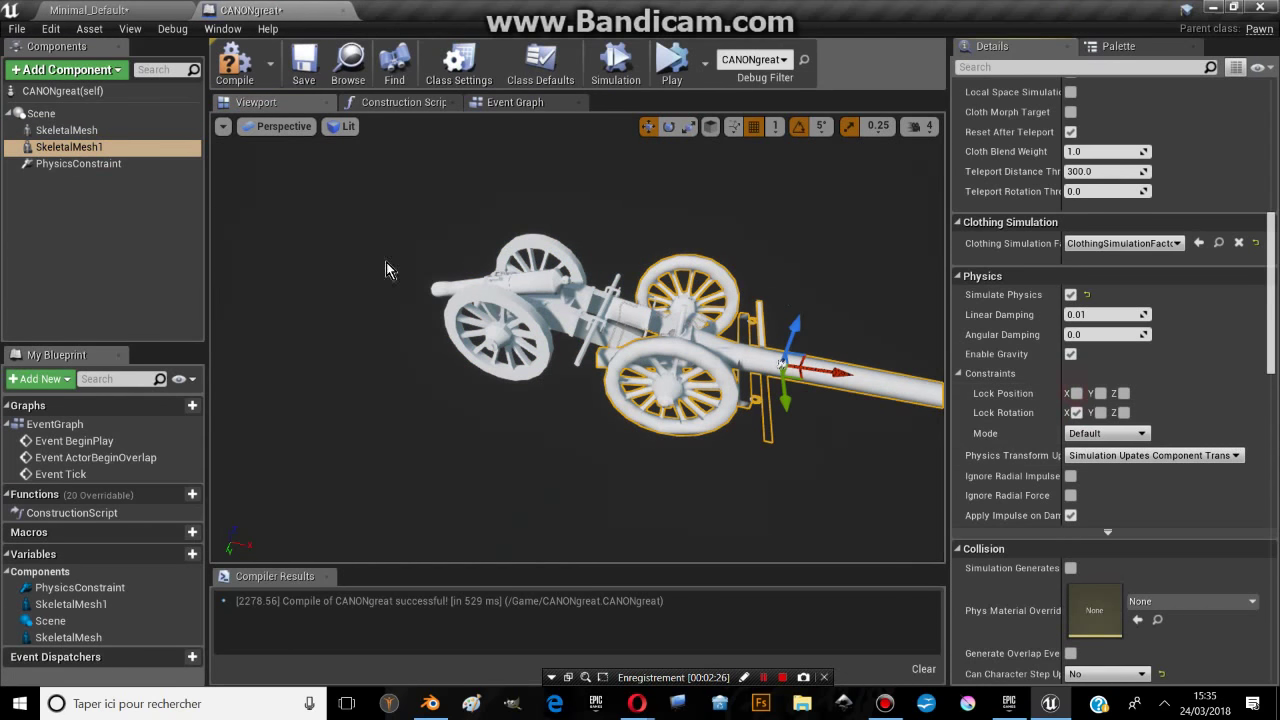
- Lock SkeletalMesh's rotation about X as well, then play-test the cannon
click(110, 134)
click(1076, 432)
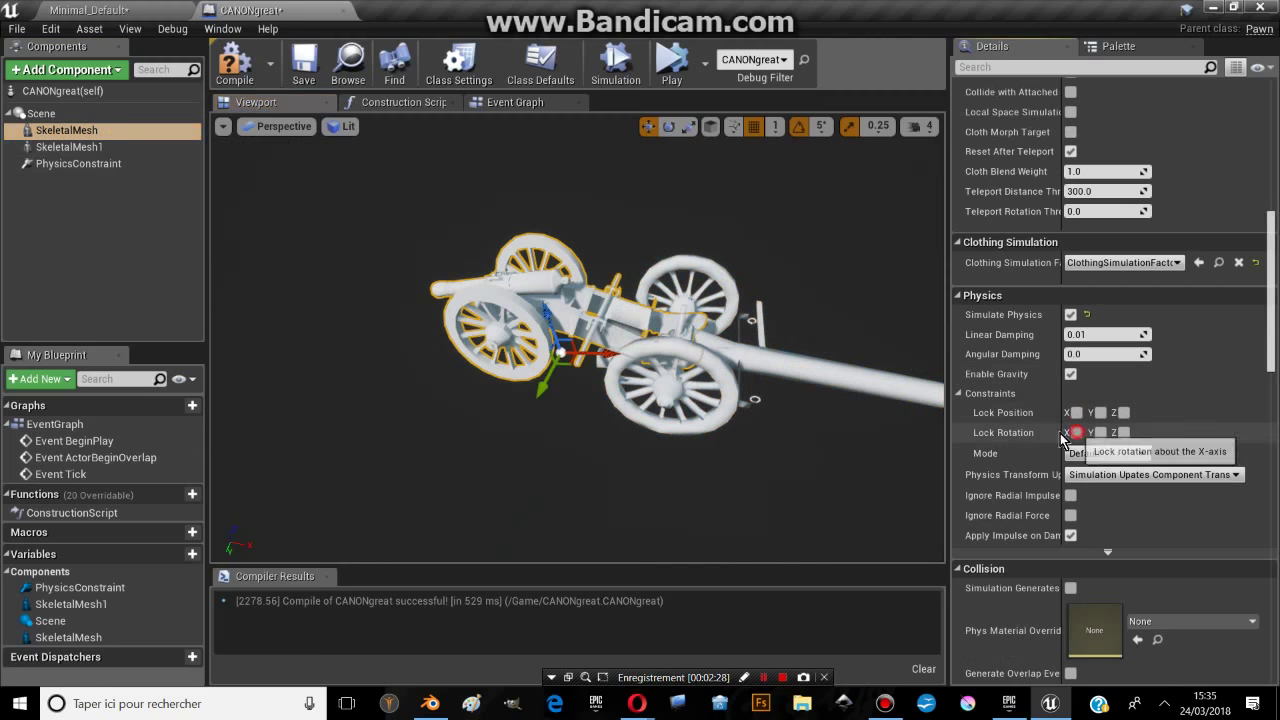
click(59, 8)
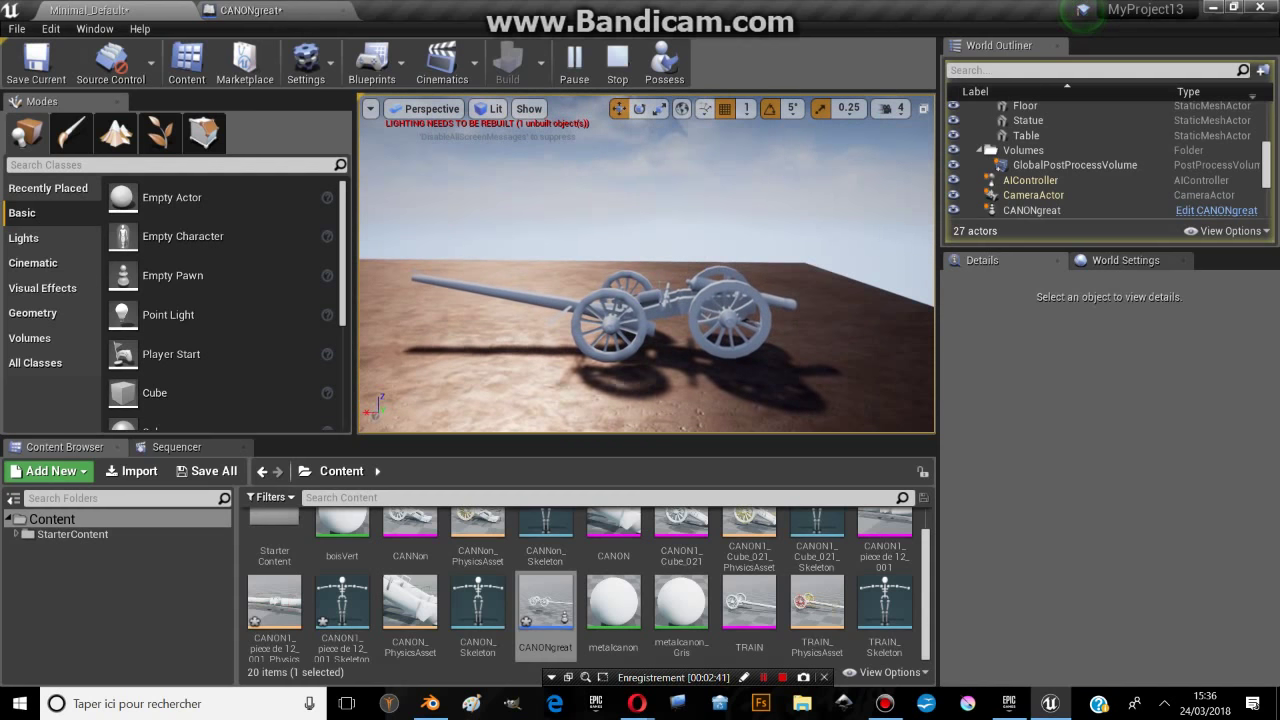
click(586, 319)
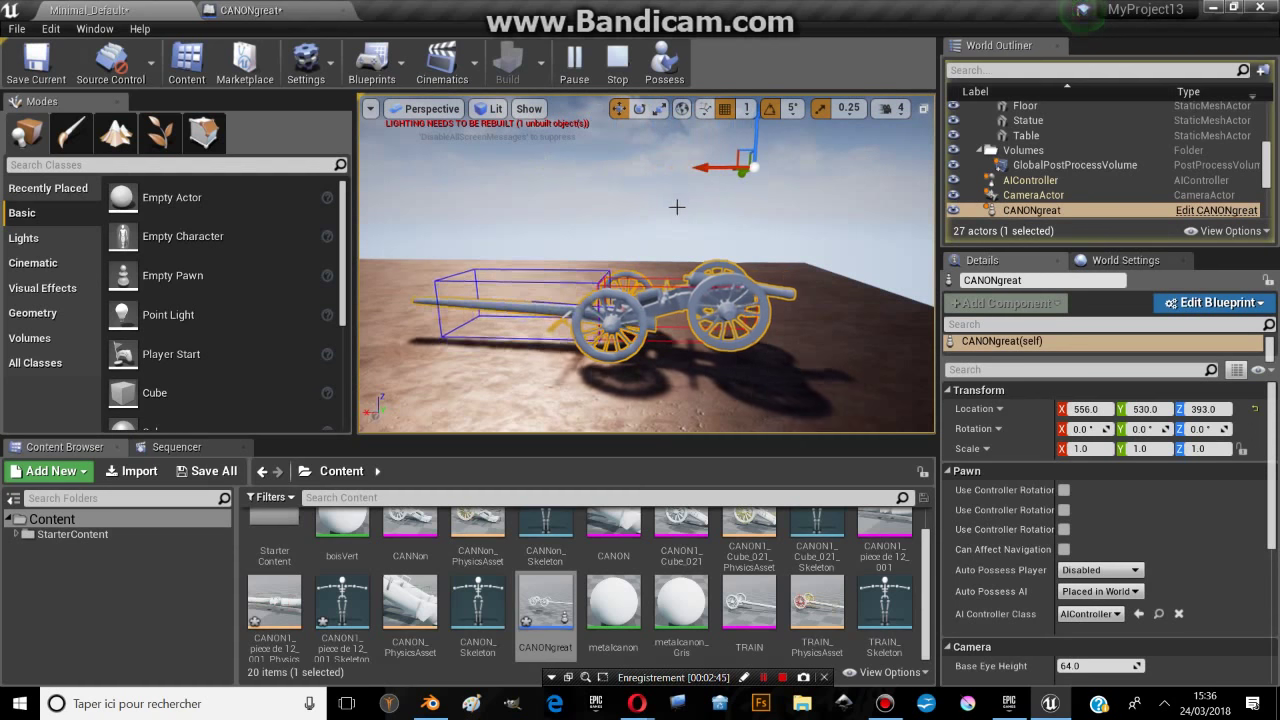
key(Escape)
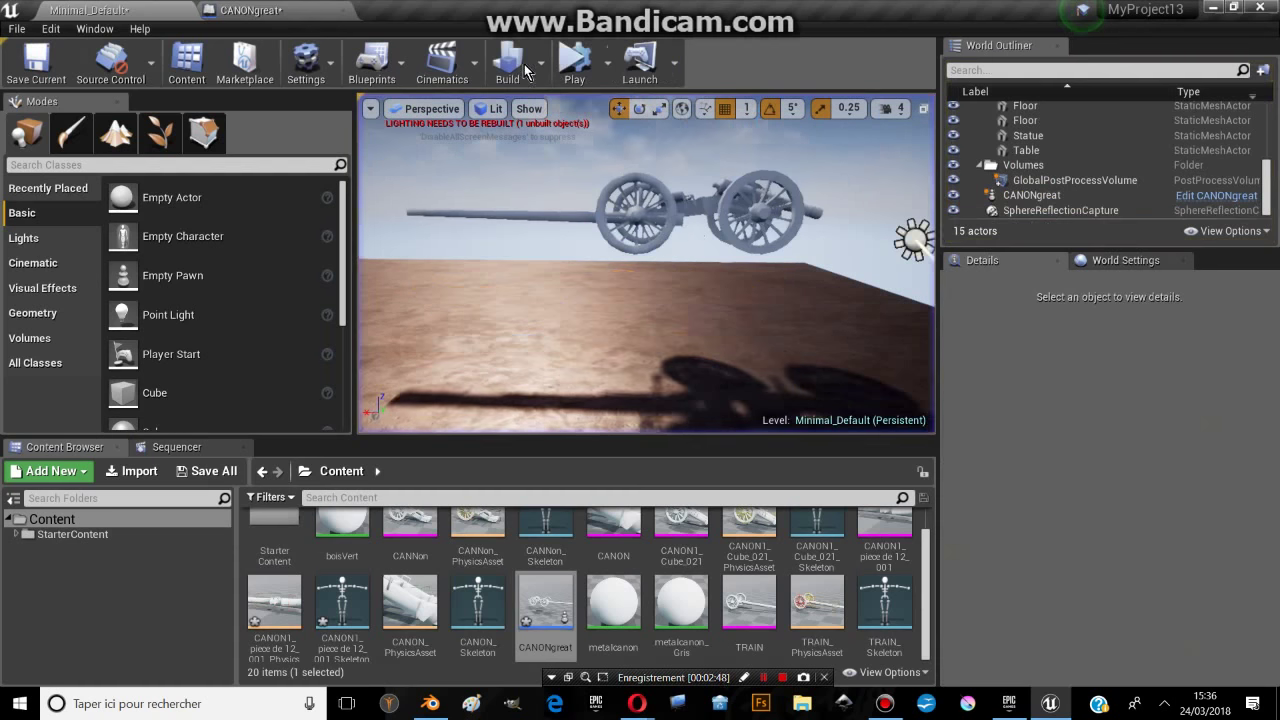
- Raise the PhysicsConstraint's Swing 2 Limit to 87.514259 and Twist Limit to 71.057137
click(265, 12)
click(78, 163)
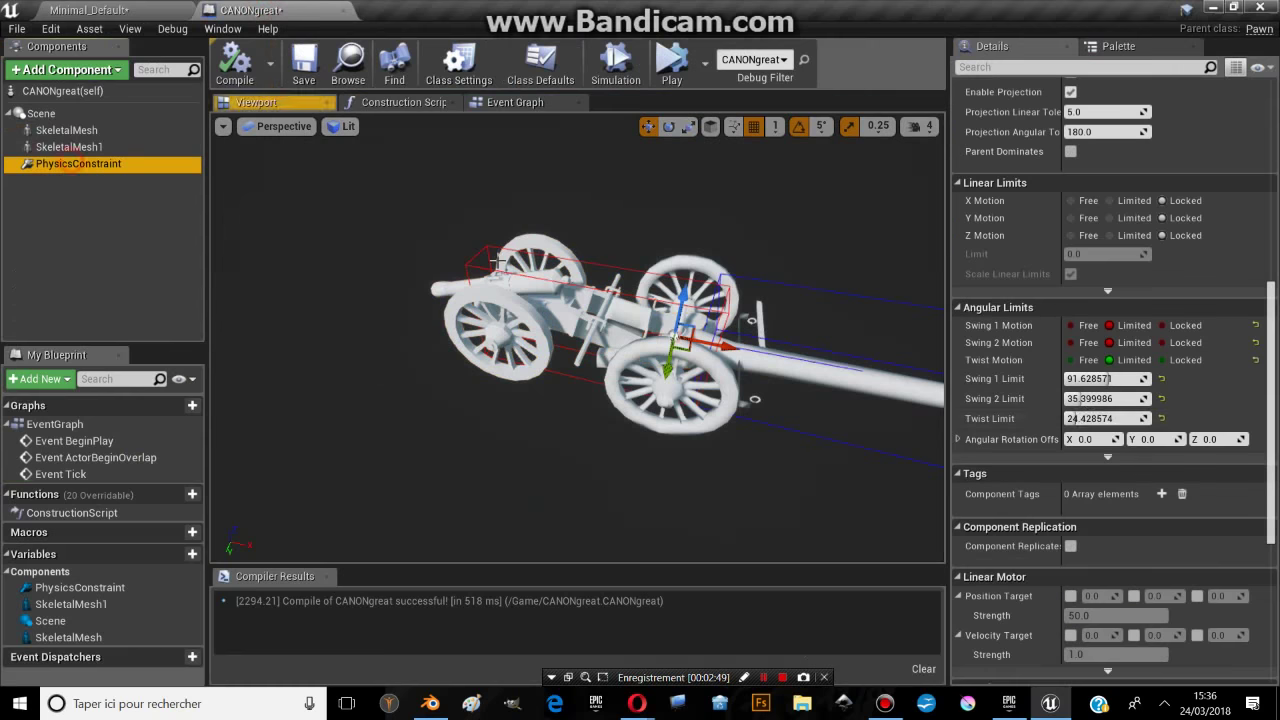
scroll(1095, 410, down, 1)
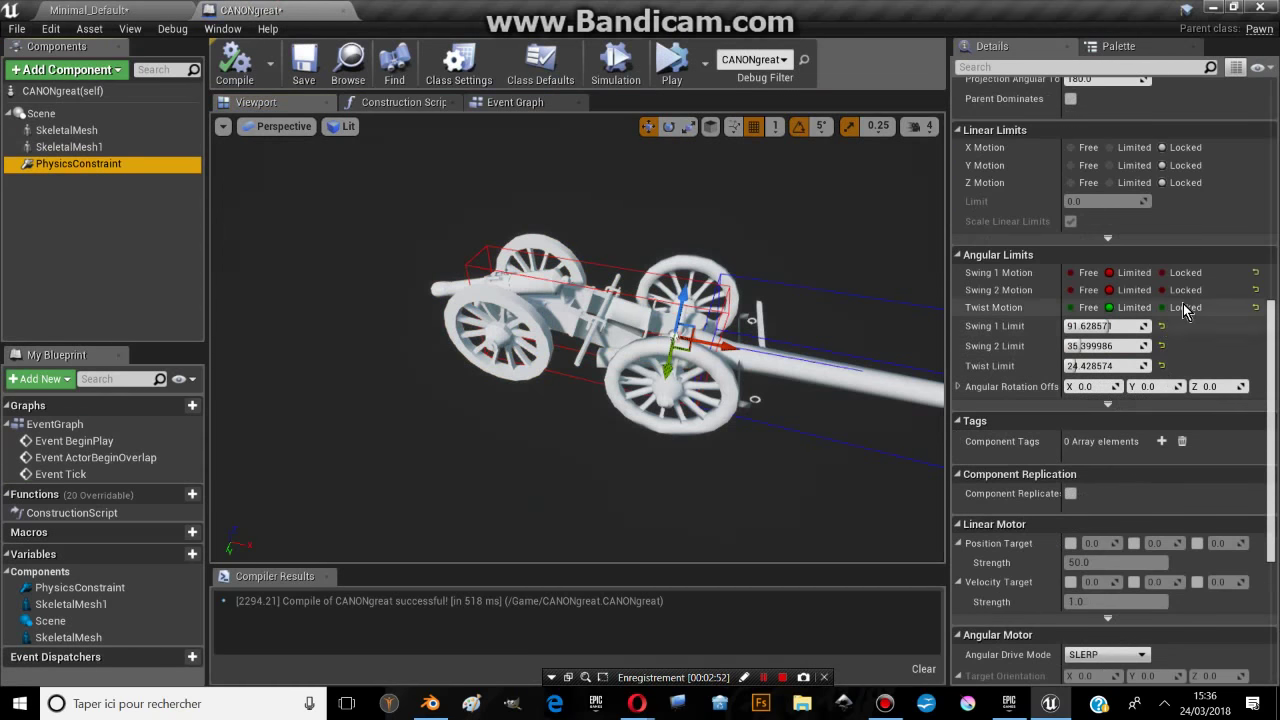
drag(1098, 348, 1135, 346)
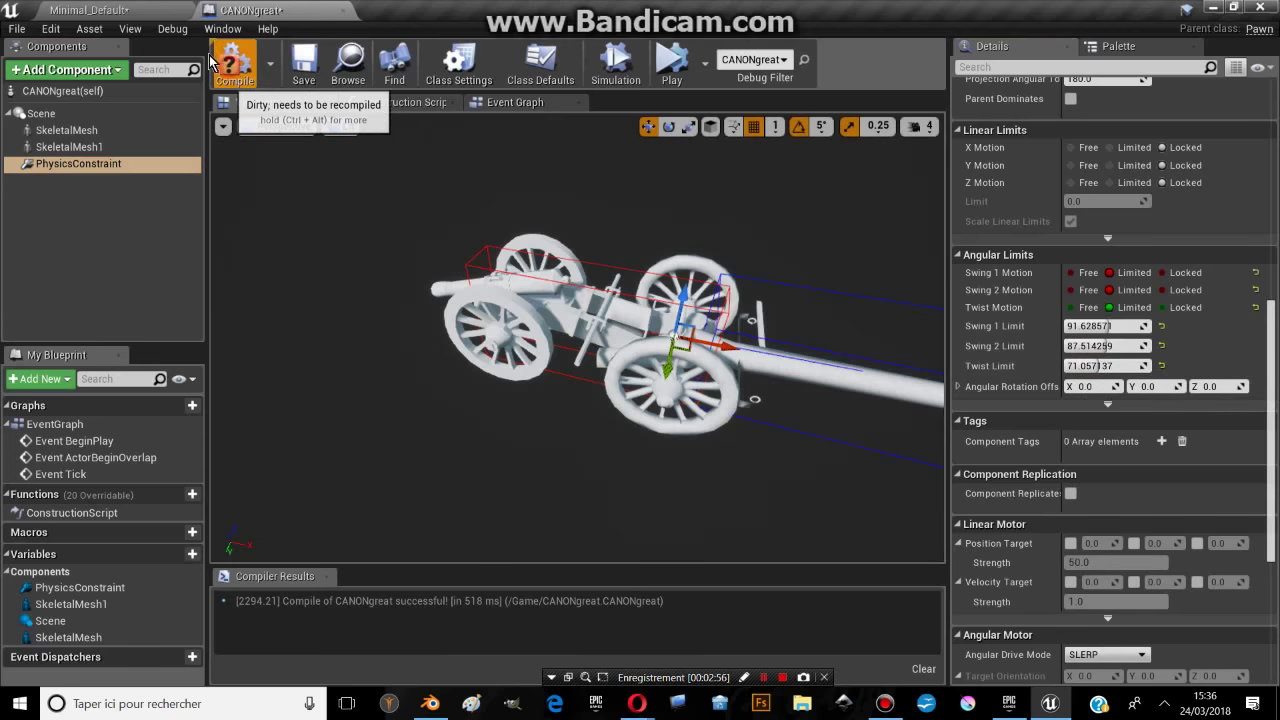
- Play-test the loosened cannon in the Minimal_Default level
click(96, 9)
click(591, 67)
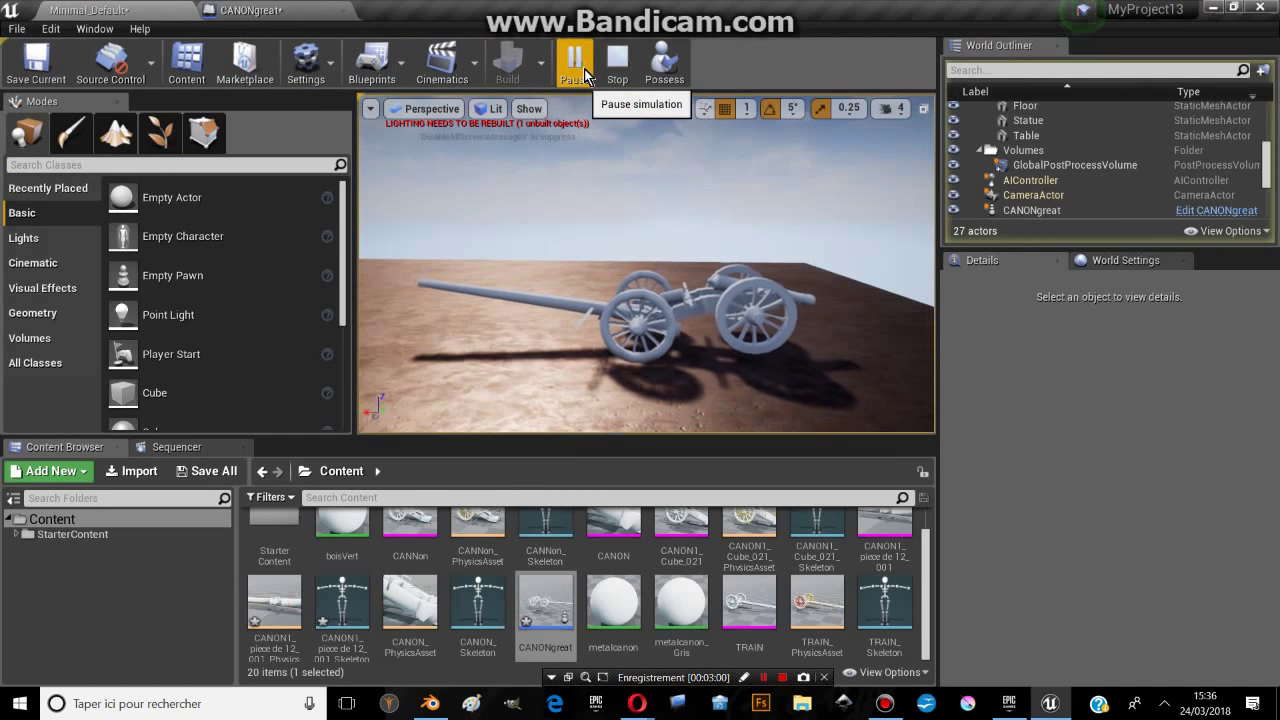
mouse_move(640, 300)
mouse_down()
mouse_move(600, 220)
mouse_move(640, 260)
mouse_up()
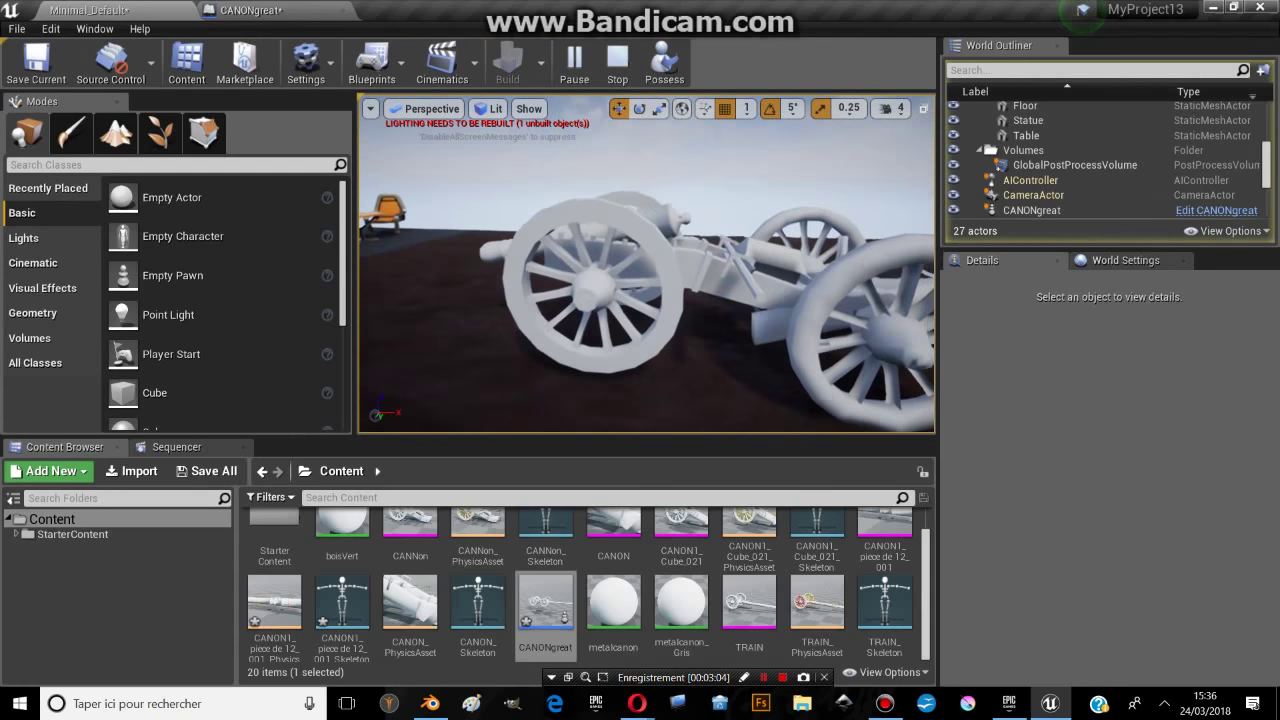
key(Escape)
click(251, 12)
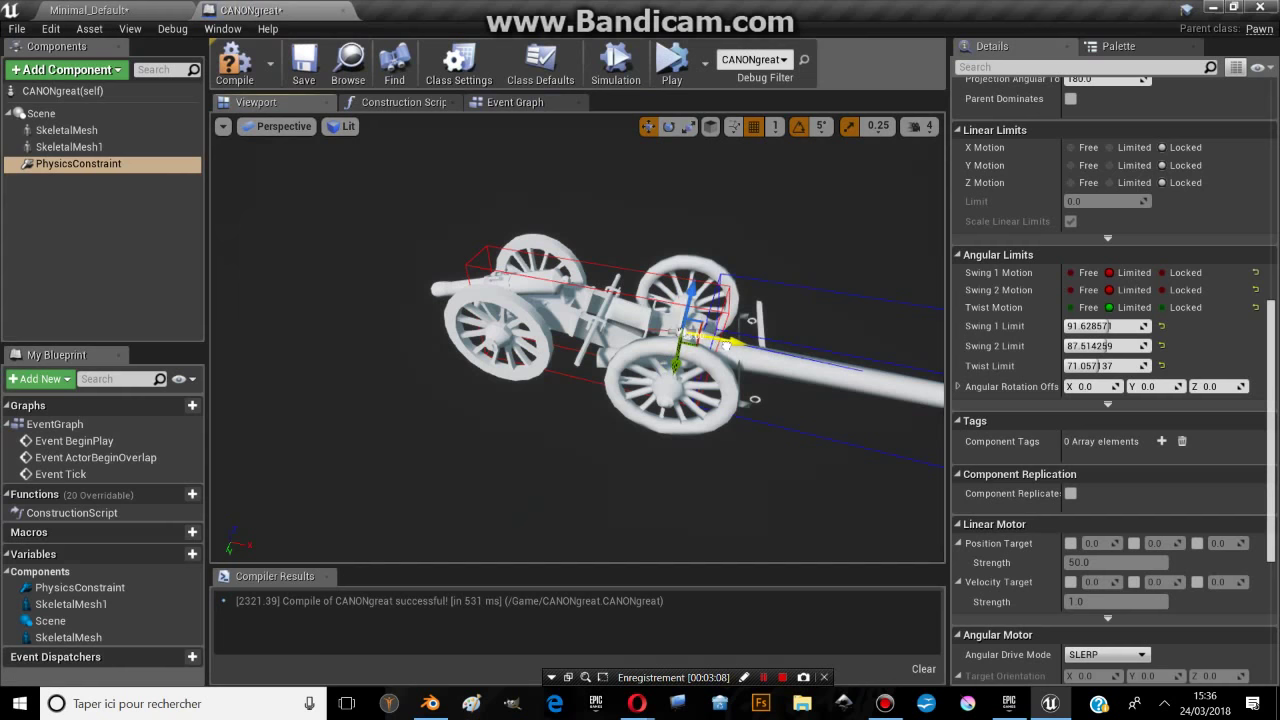
click(95, 10)
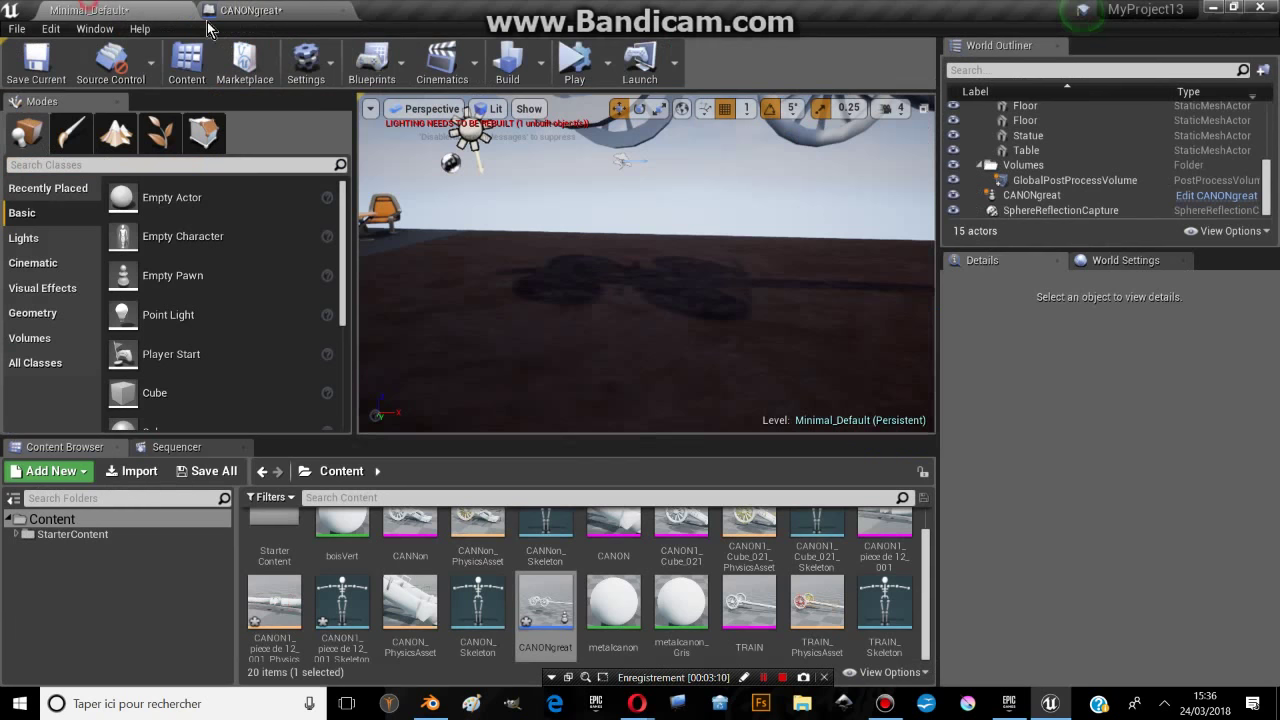
- Play-test the level, then frame the cannon's skeletal mesh in CANONgreat
click(567, 63)
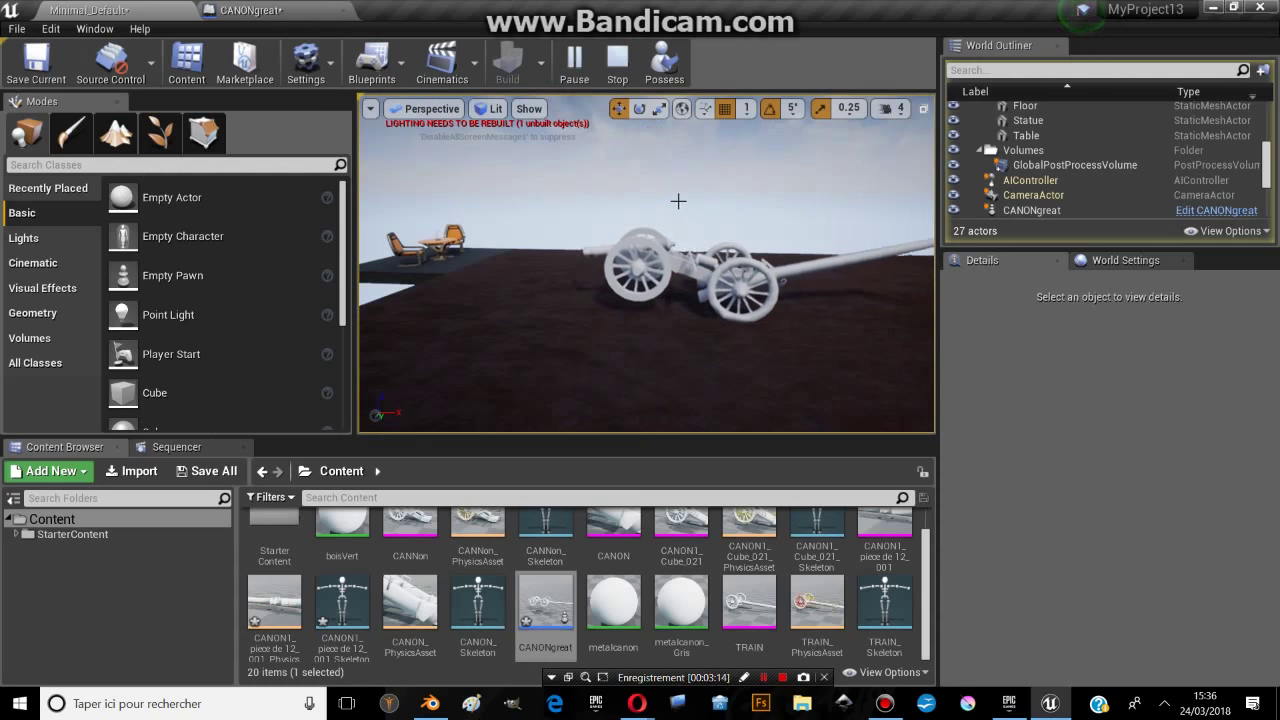
key(Escape)
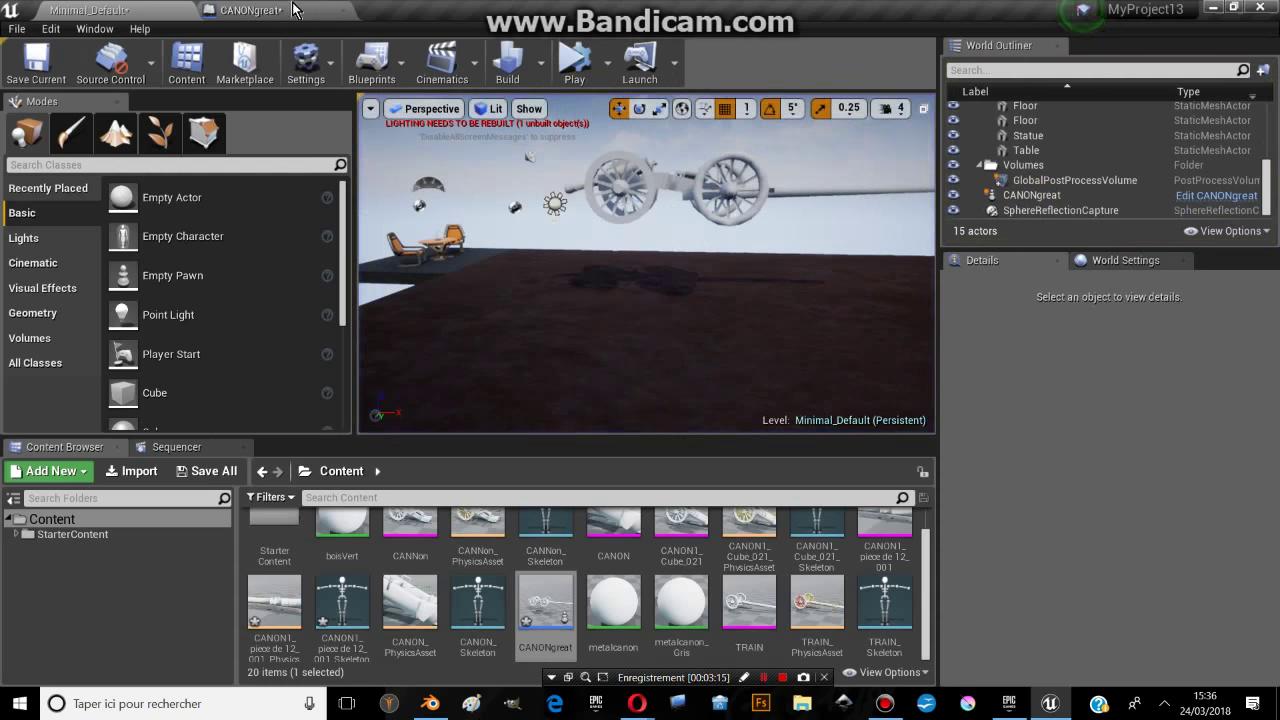
click(250, 10)
scroll(580, 297, up, 5)
click(690, 298)
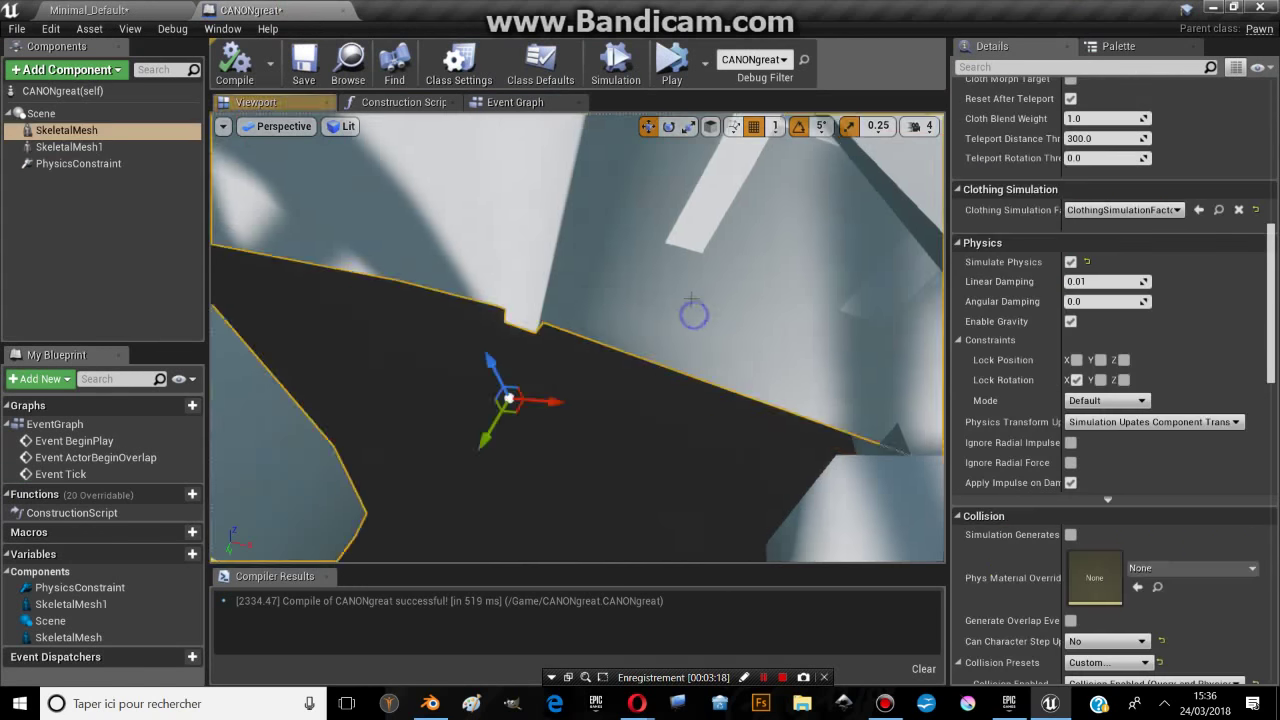
scroll(690, 298, down, 5)
key(f)
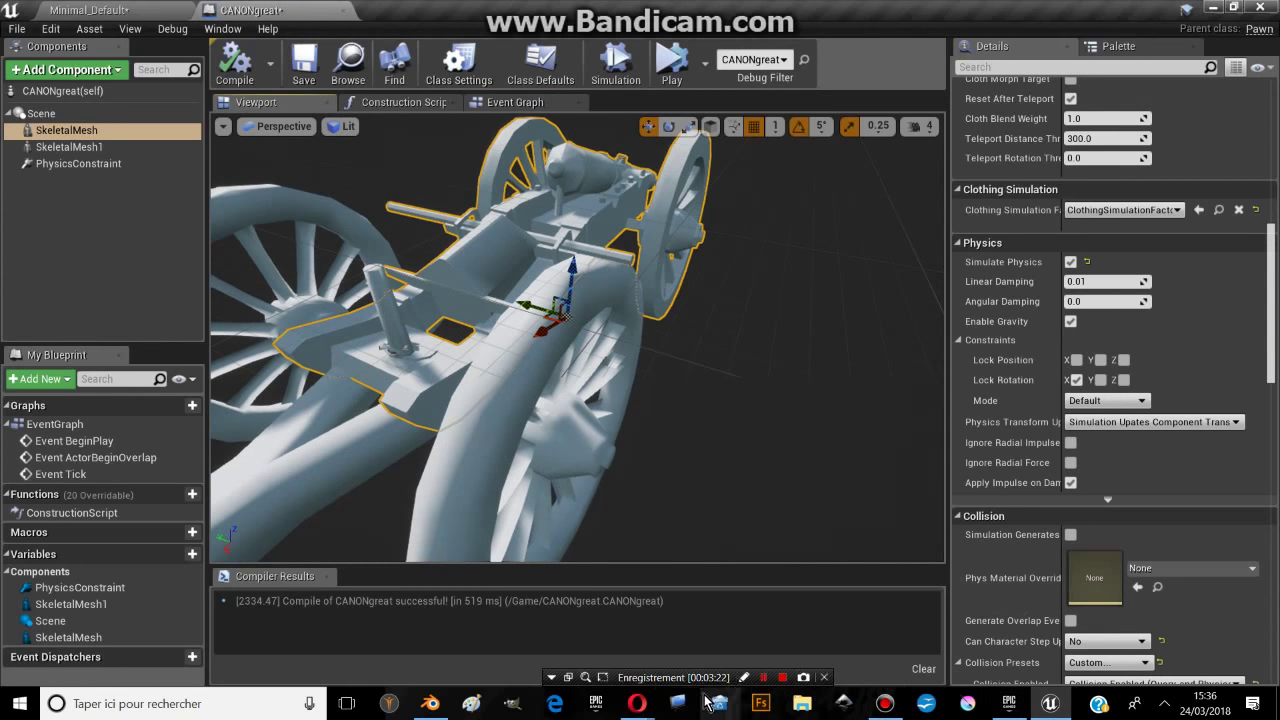
- Set the PhysicsConstraint's linear limit to 15 and go back to Minimal_Default
click(763, 677)
middle_drag(579, 388, 555, 404)
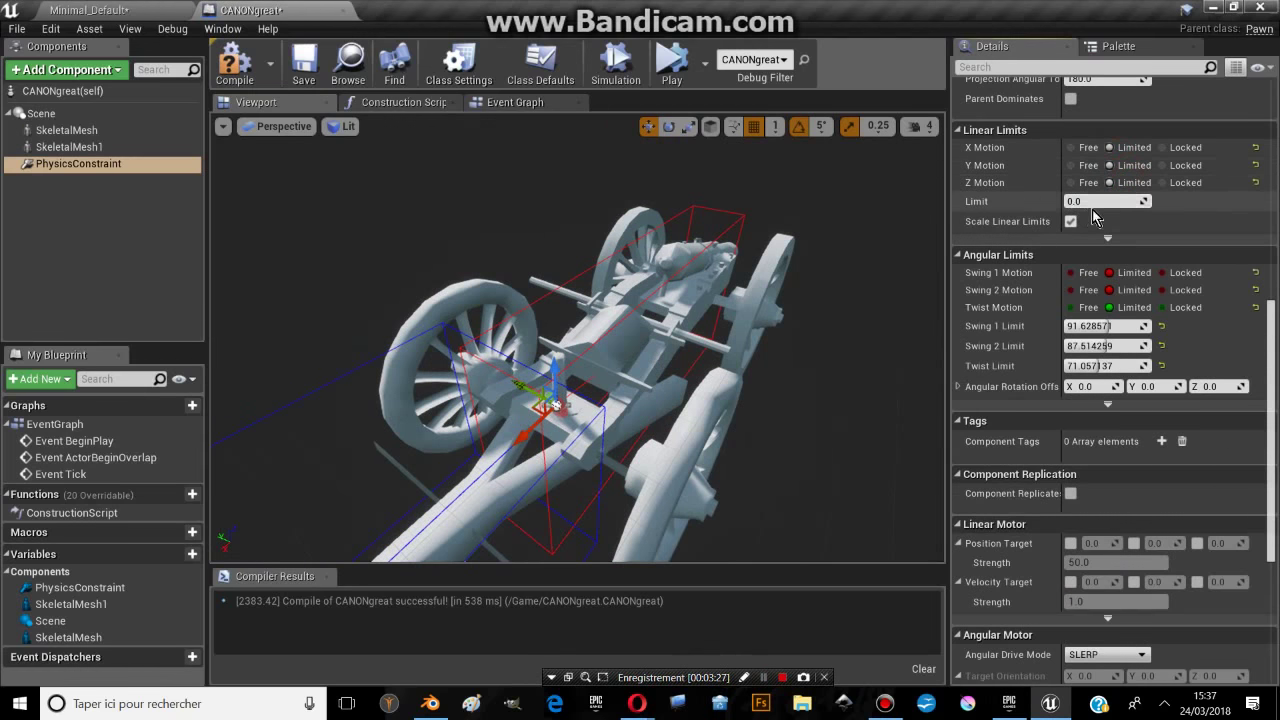
text(15.5)
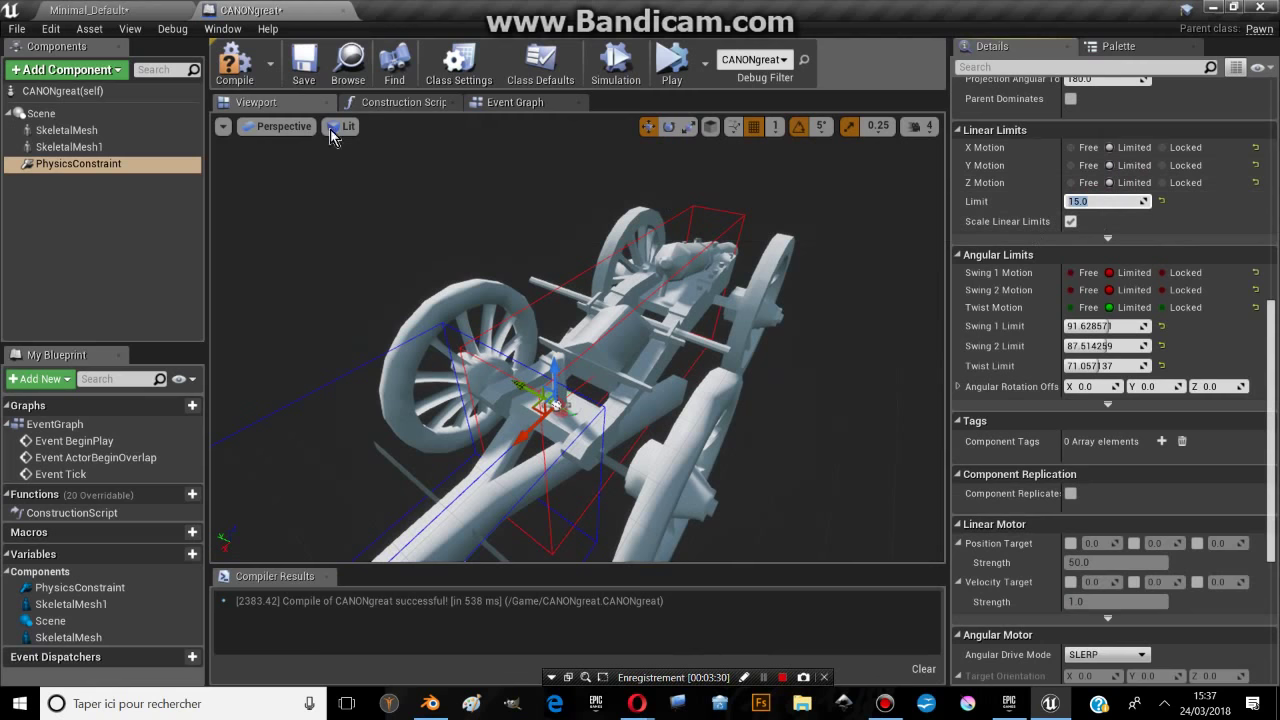
key(Return)
click(88, 9)
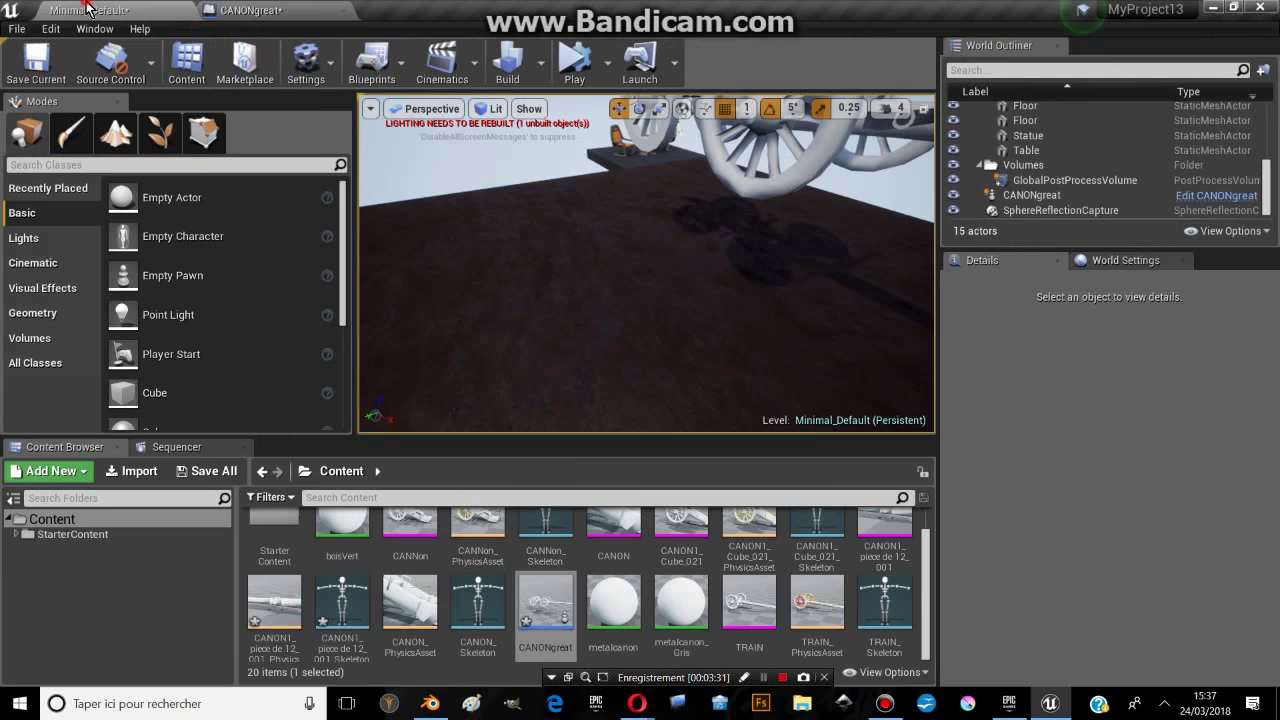
- Play-test the cannon with the 15 linear limit in a wider view, then reopen CANONgreat
click(597, 77)
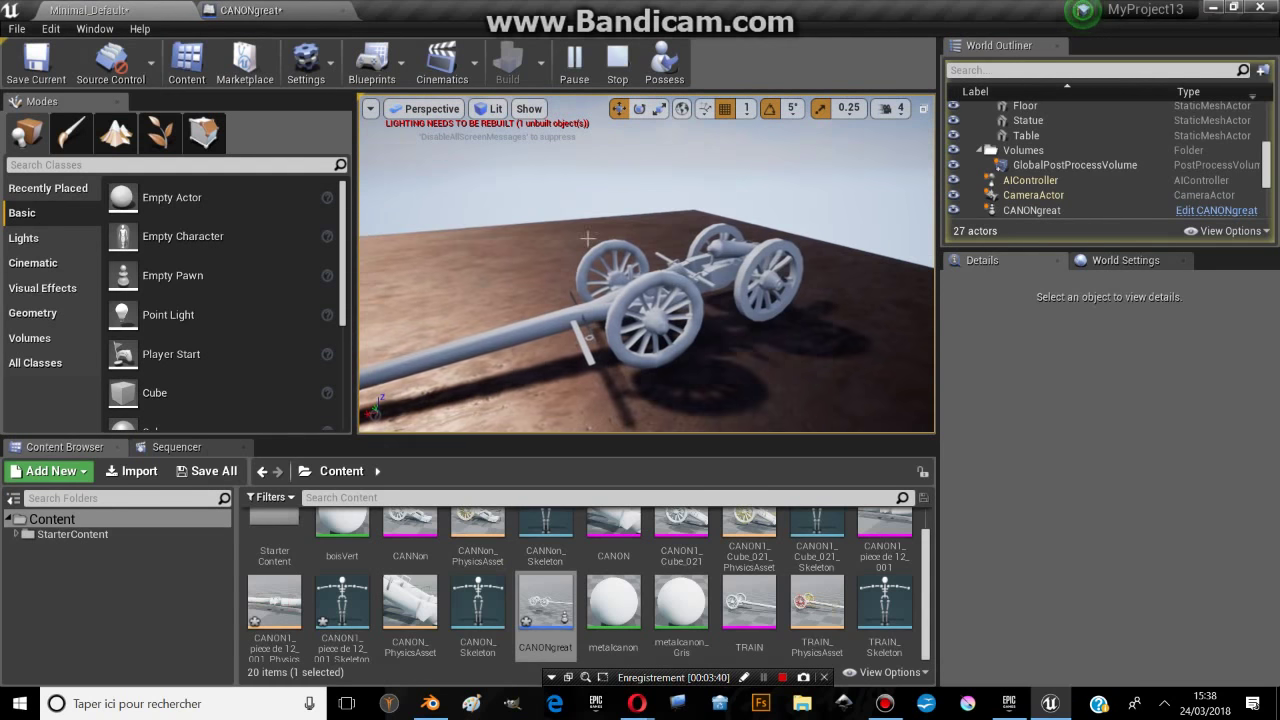
drag(357, 240, 167, 239)
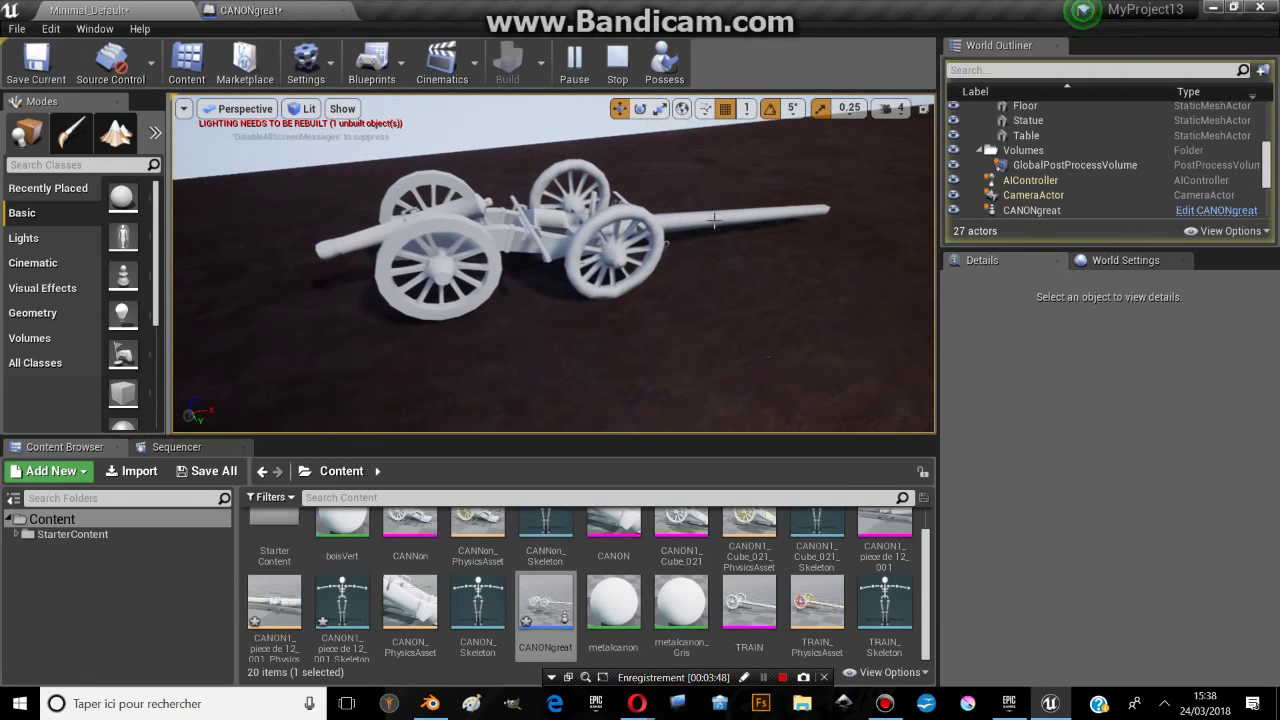
click(700, 222)
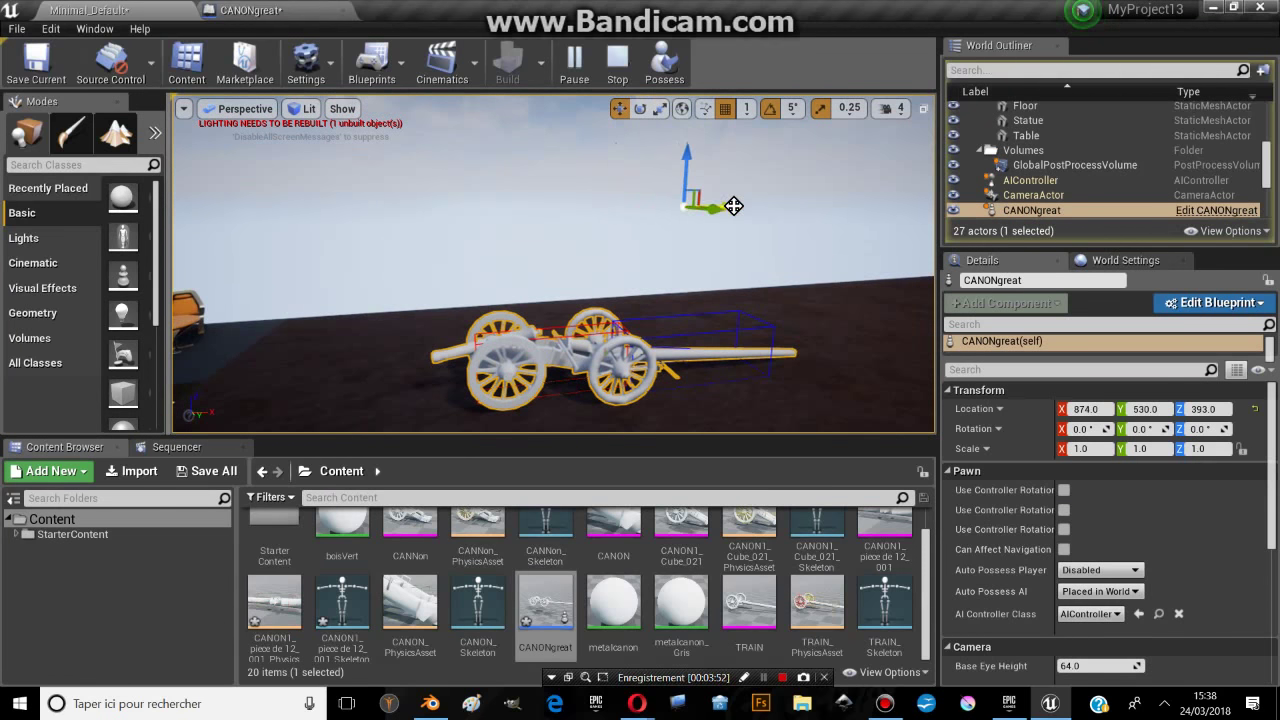
click(619, 70)
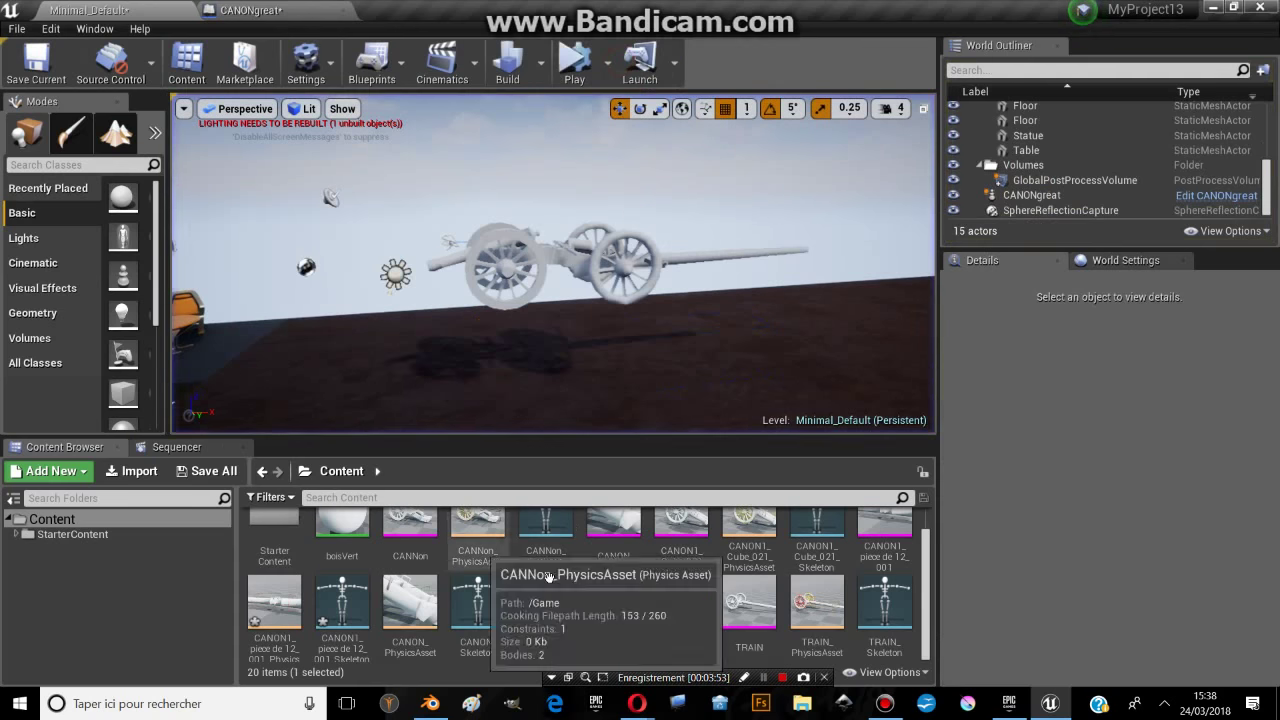
double_click(545, 605)
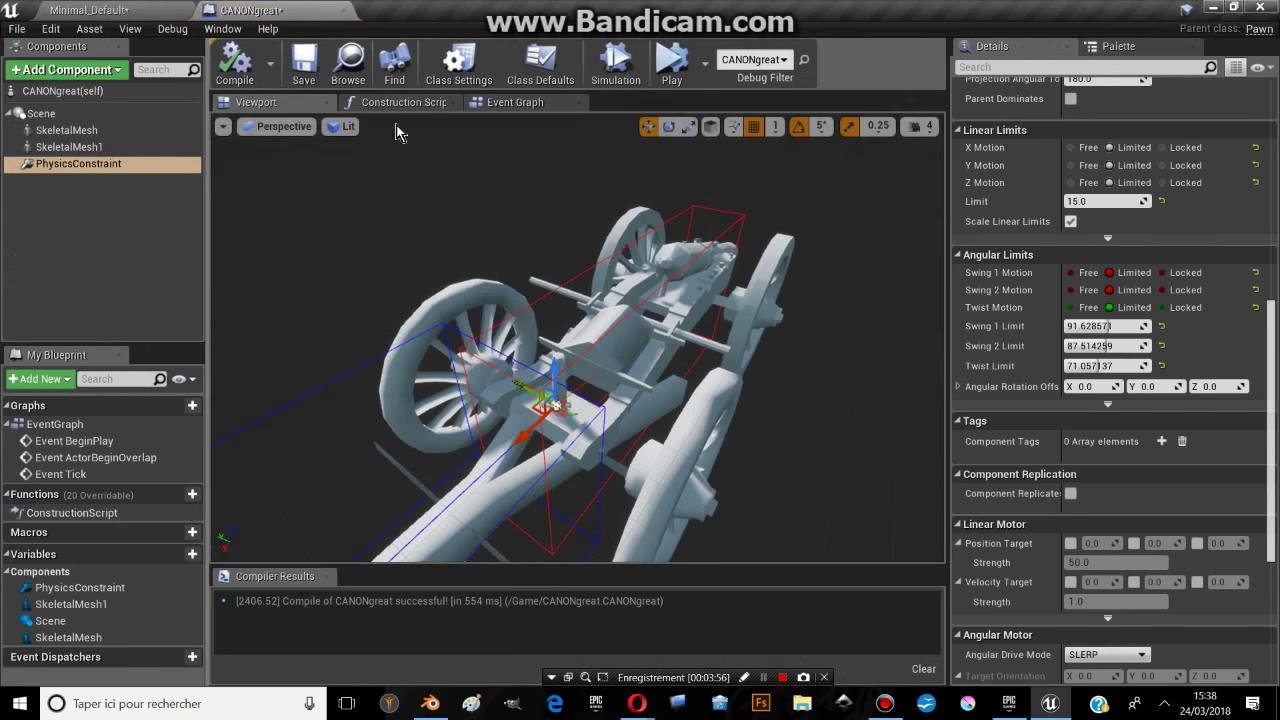
- Add an AddActorLocalOffset node to CANONgreat's Event Graph
click(515, 102)
right_drag(452, 166, 413, 174)
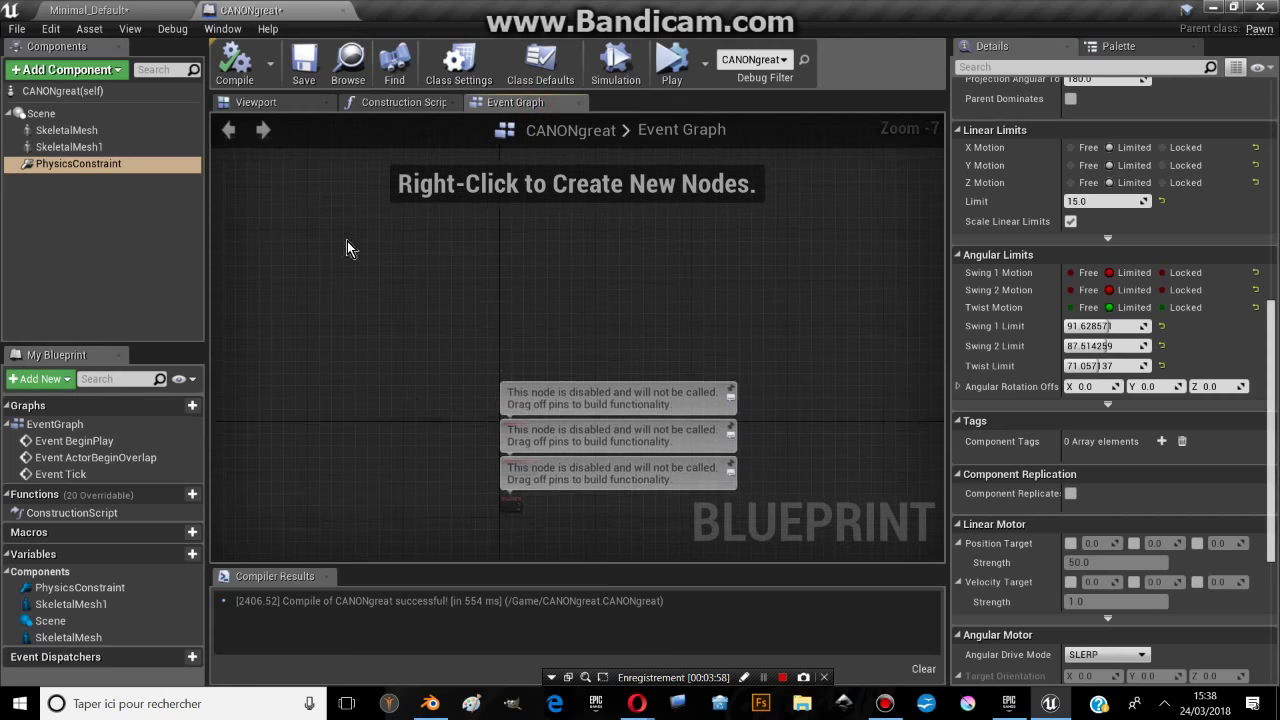
click(116, 494)
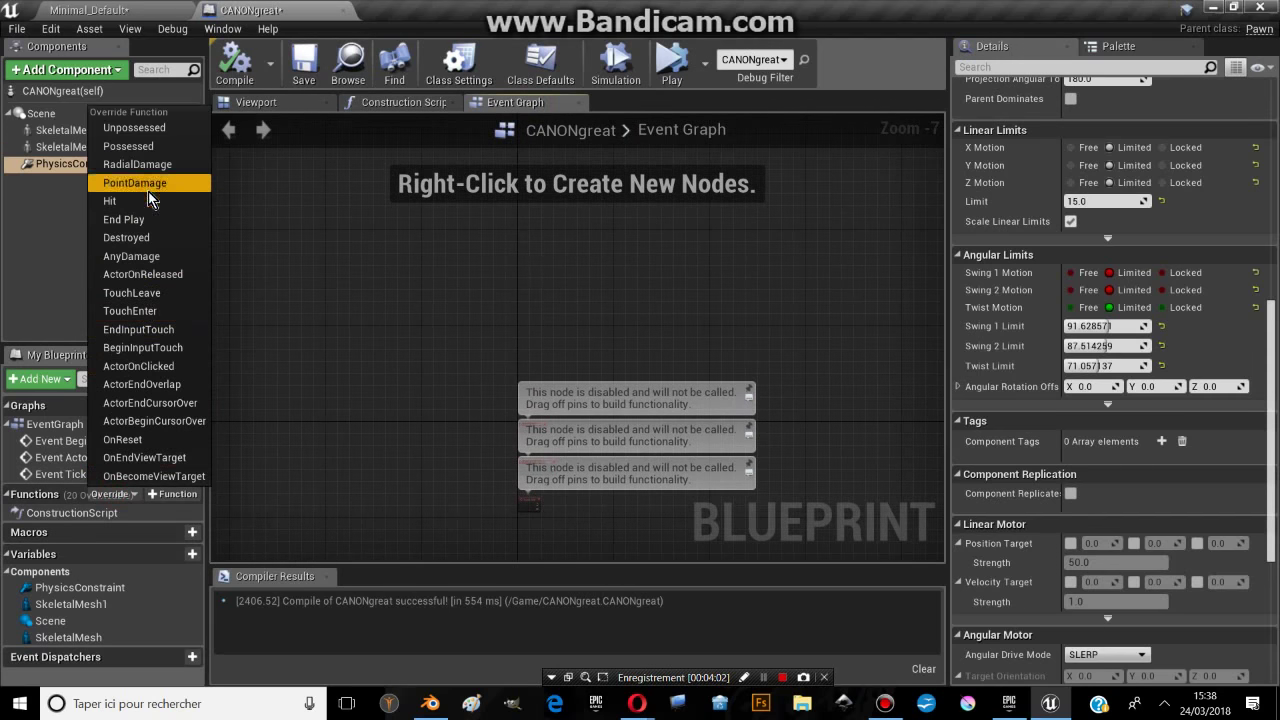
click(391, 276)
right_click(391, 276)
right_drag(376, 410, 348, 343)
scroll(541, 331, up, 6)
right_drag(595, 316, 540, 342)
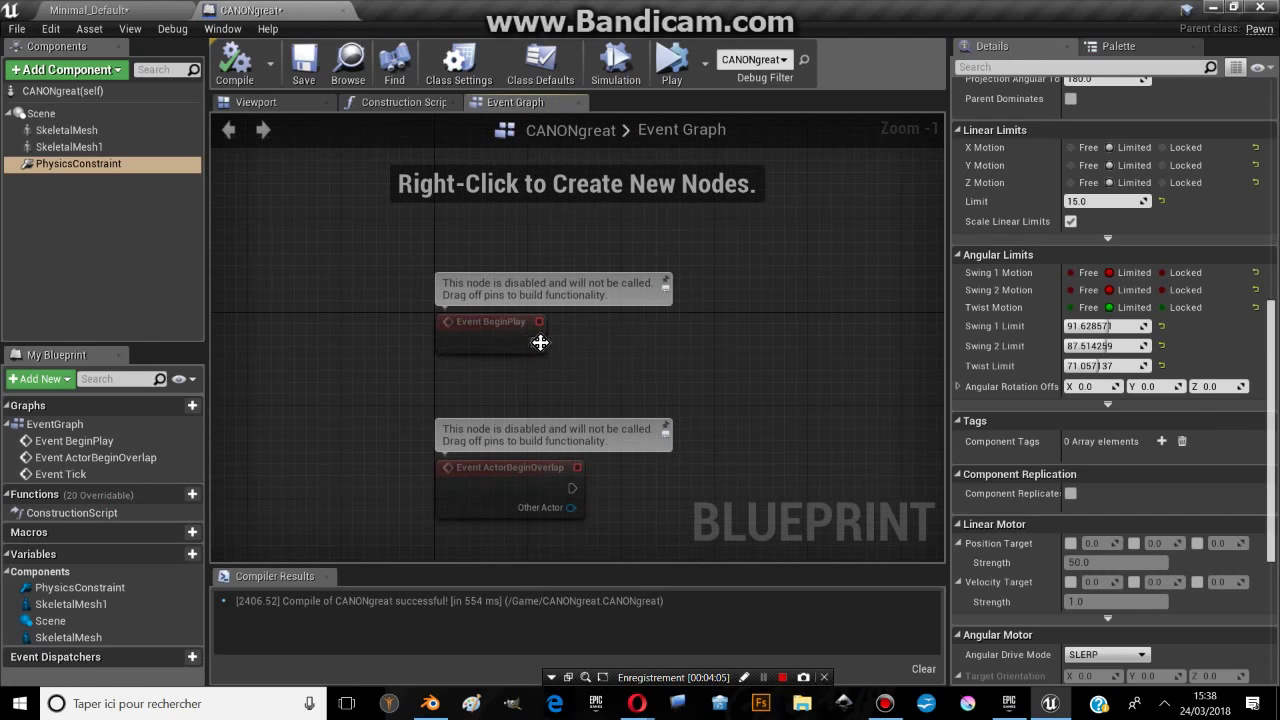
drag(656, 334, 657, 334)
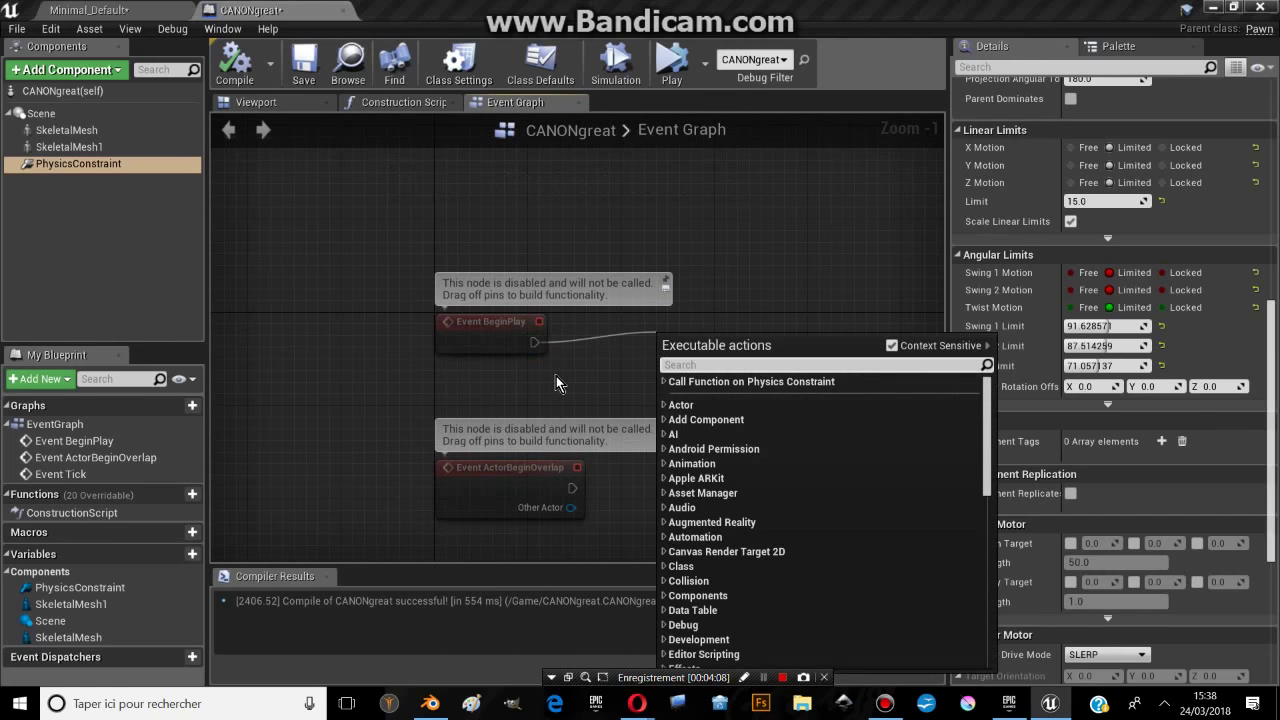
text(add)
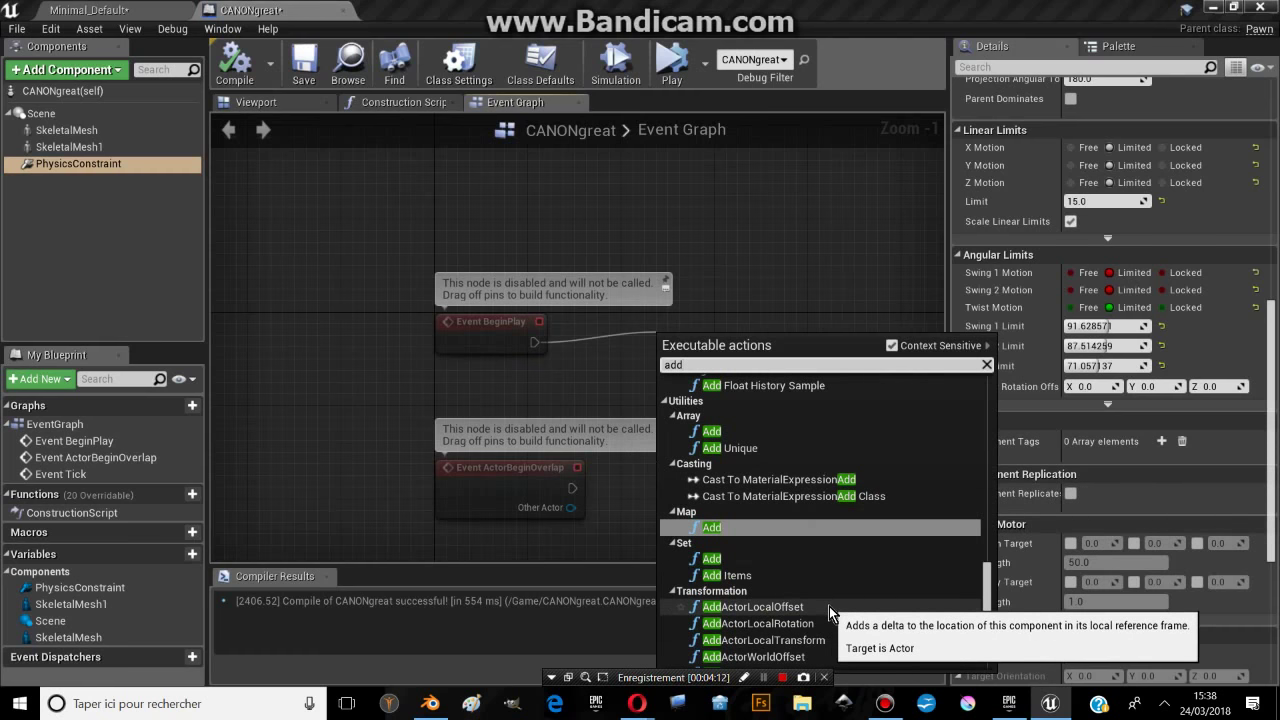
text(acto)
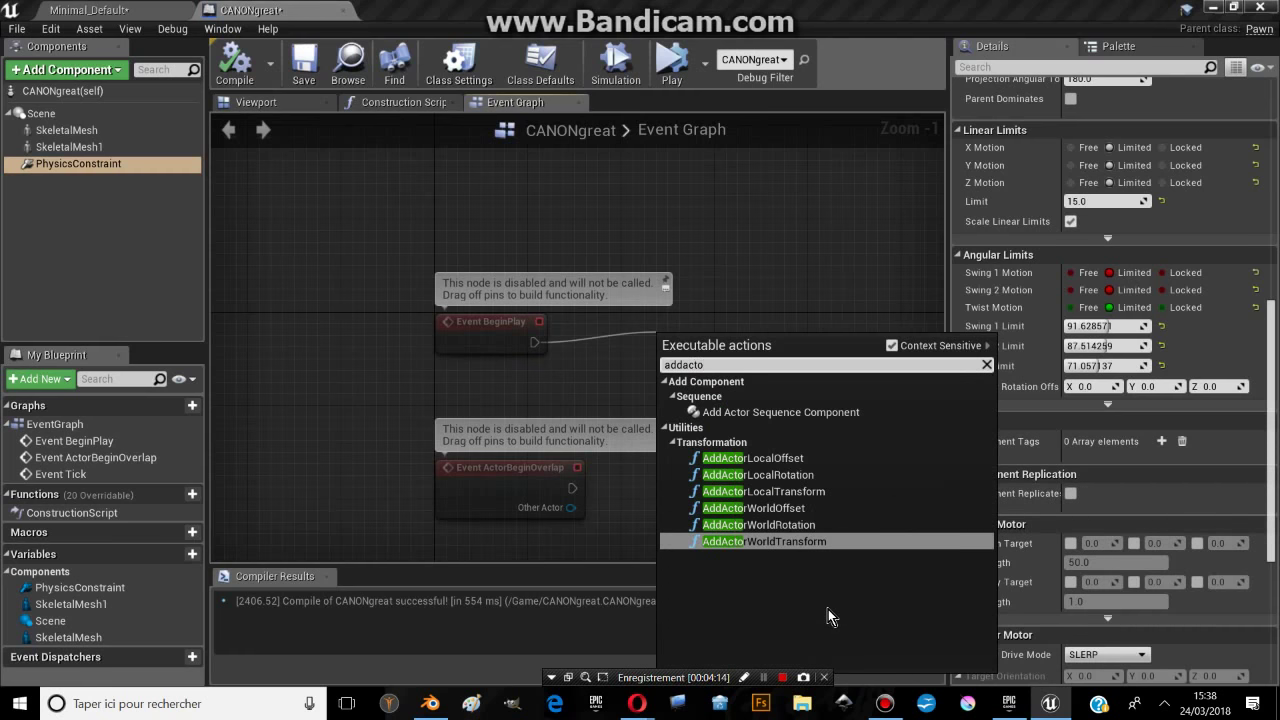
click(752, 458)
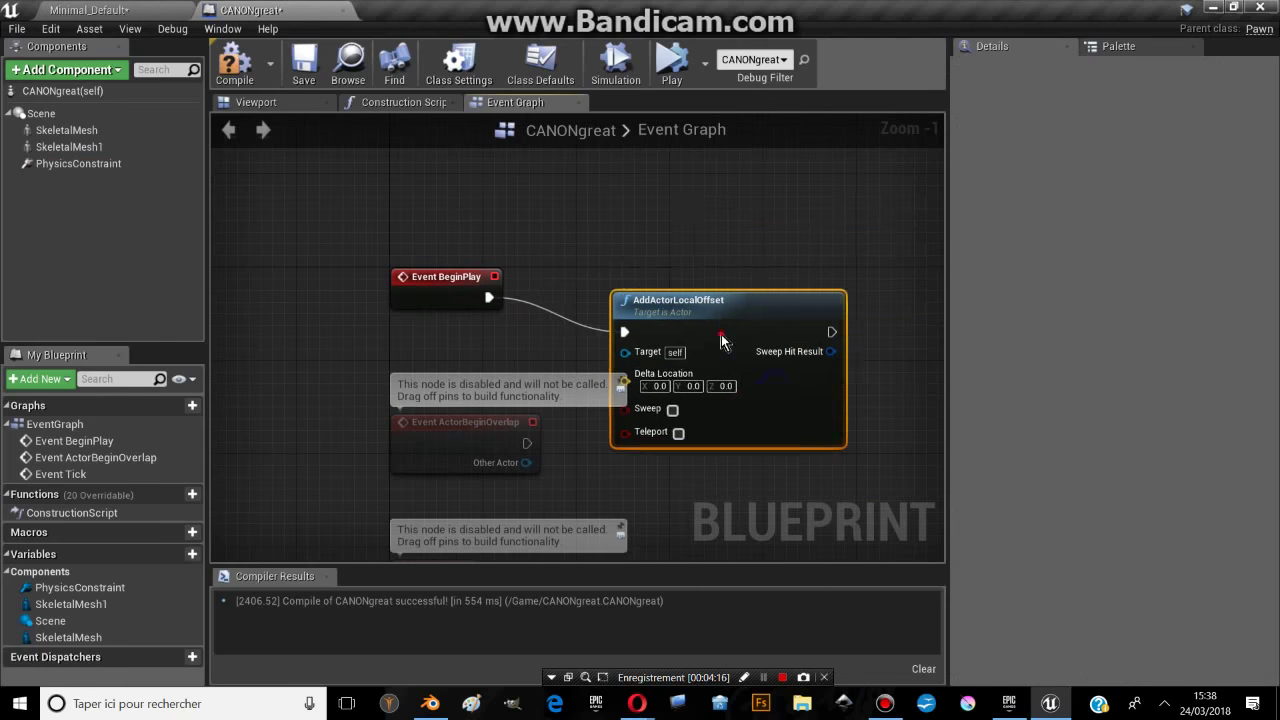
- Set the offset's Delta Location X to 100 and wire Event Tick into it
drag(722, 340, 792, 270)
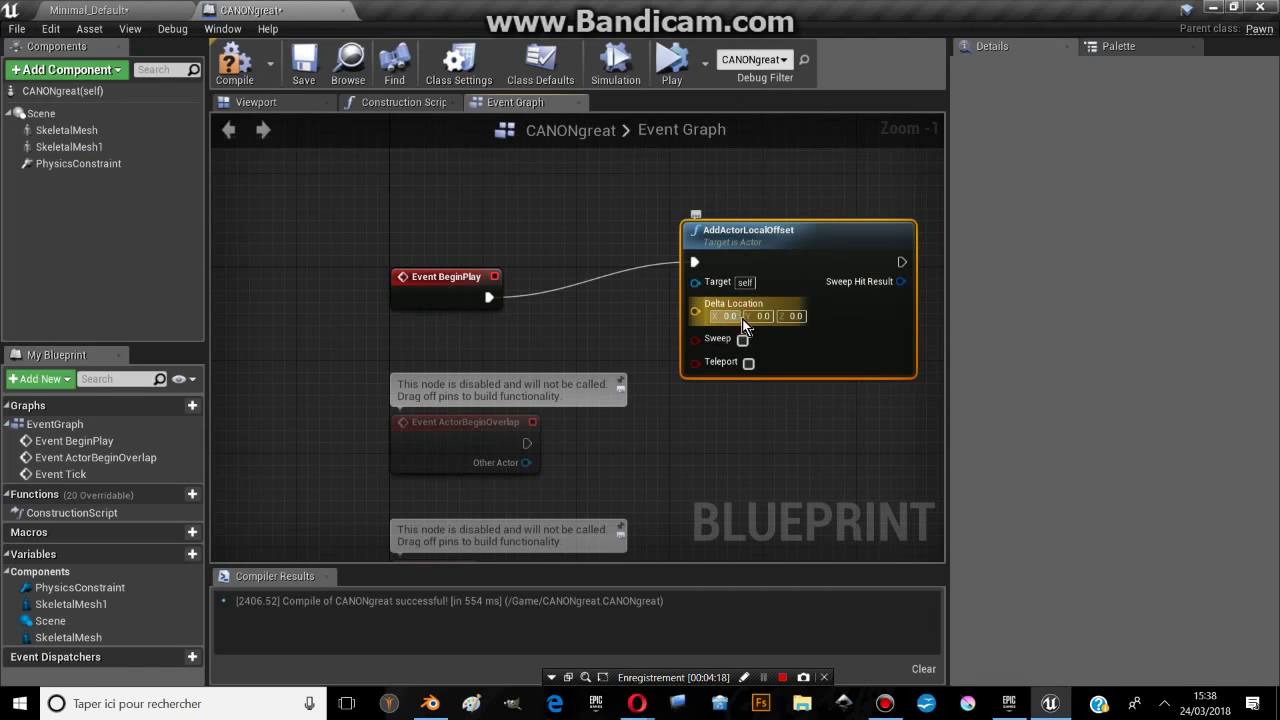
text(0)
key(BackSpace)
text(00)
key(Return)
right_drag(707, 330, 635, 285)
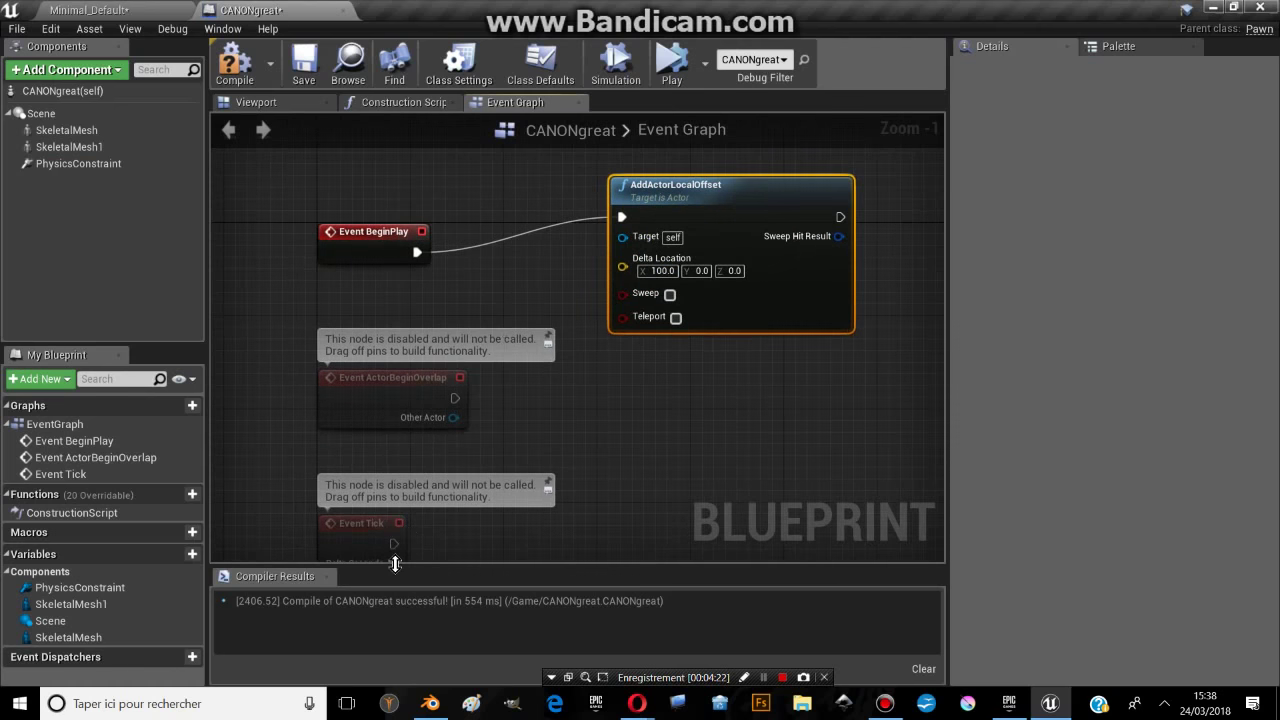
drag(395, 545, 500, 462)
drag(624, 179, 622, 179)
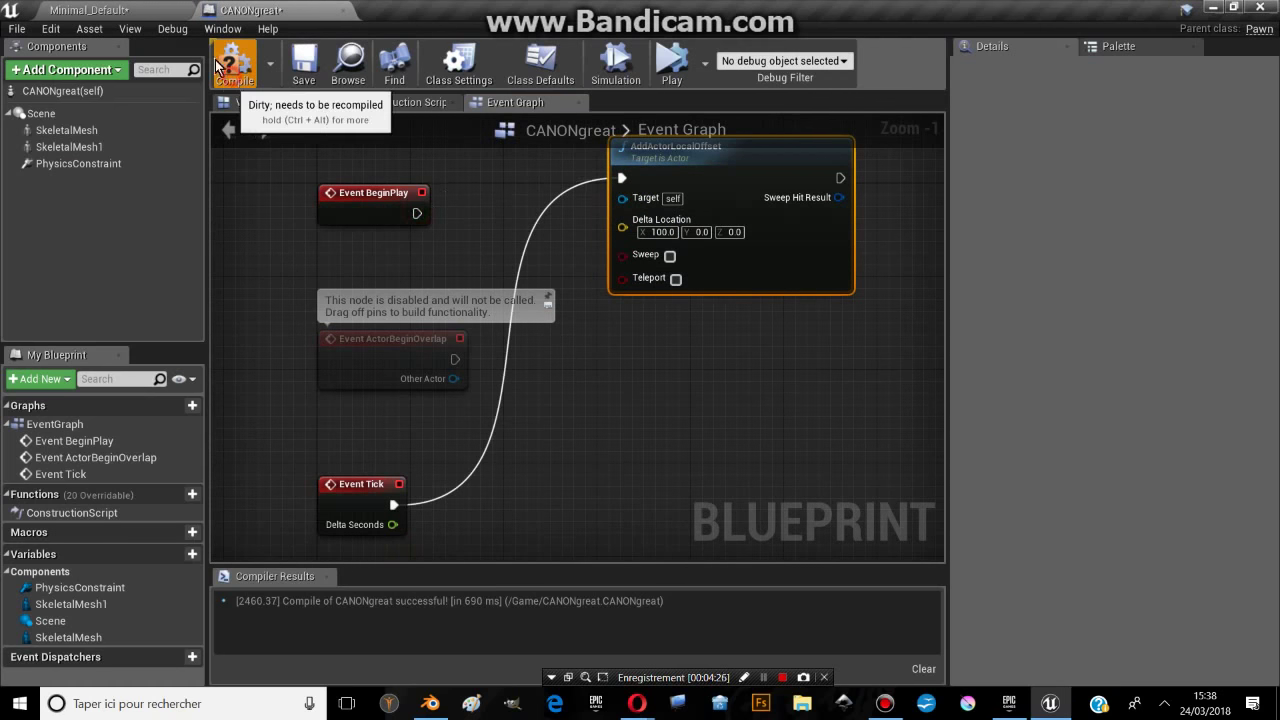
- Test the moving cannon in a Standalone Game preview, then close it
click(119, 9)
click(587, 67)
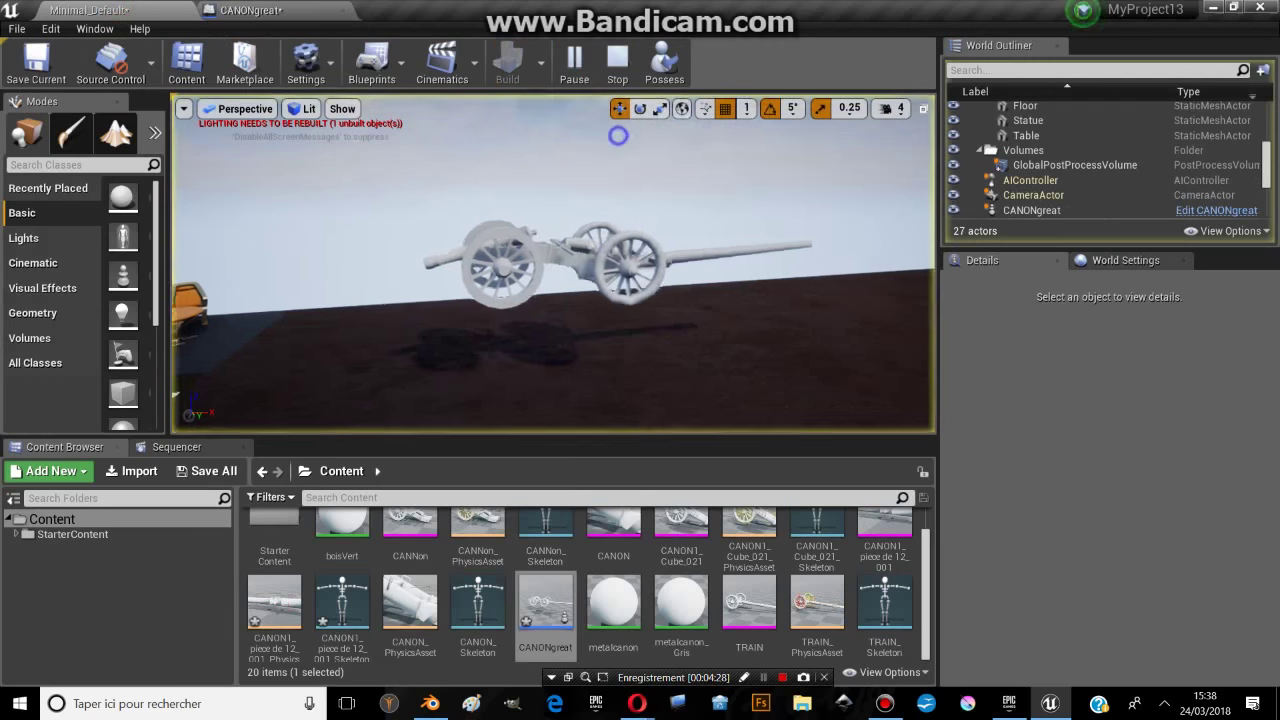
click(609, 68)
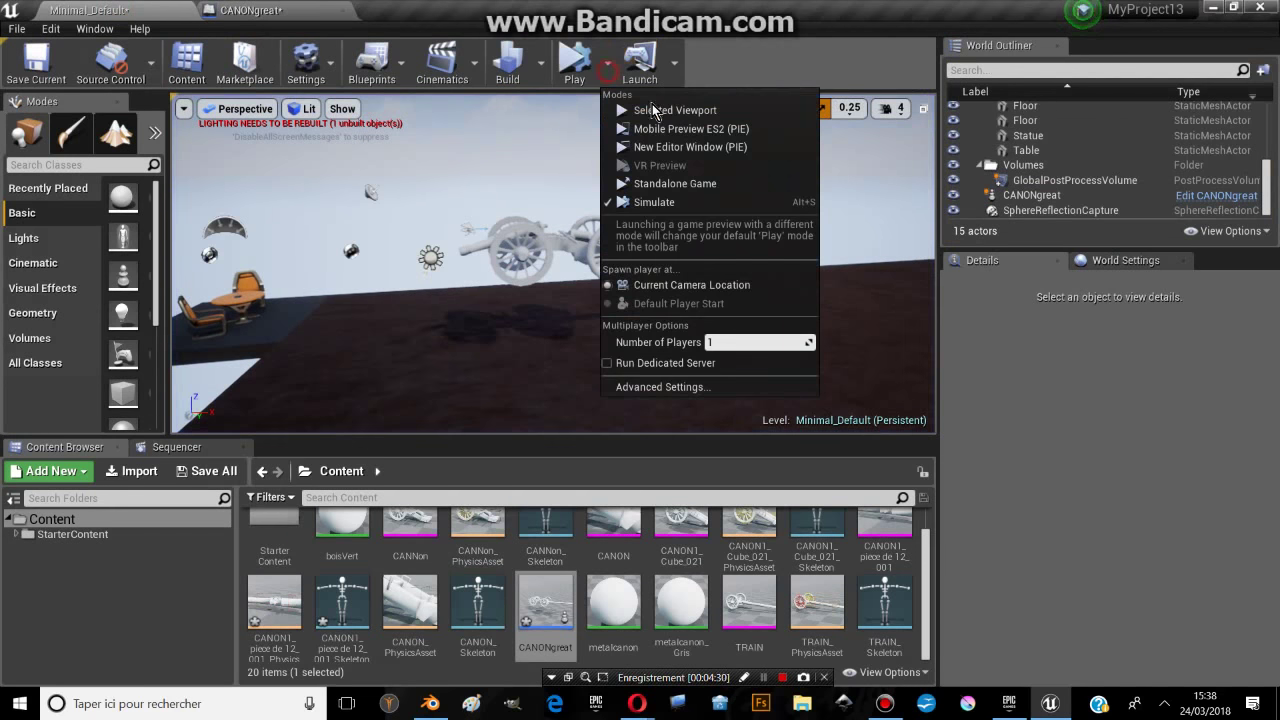
click(655, 146)
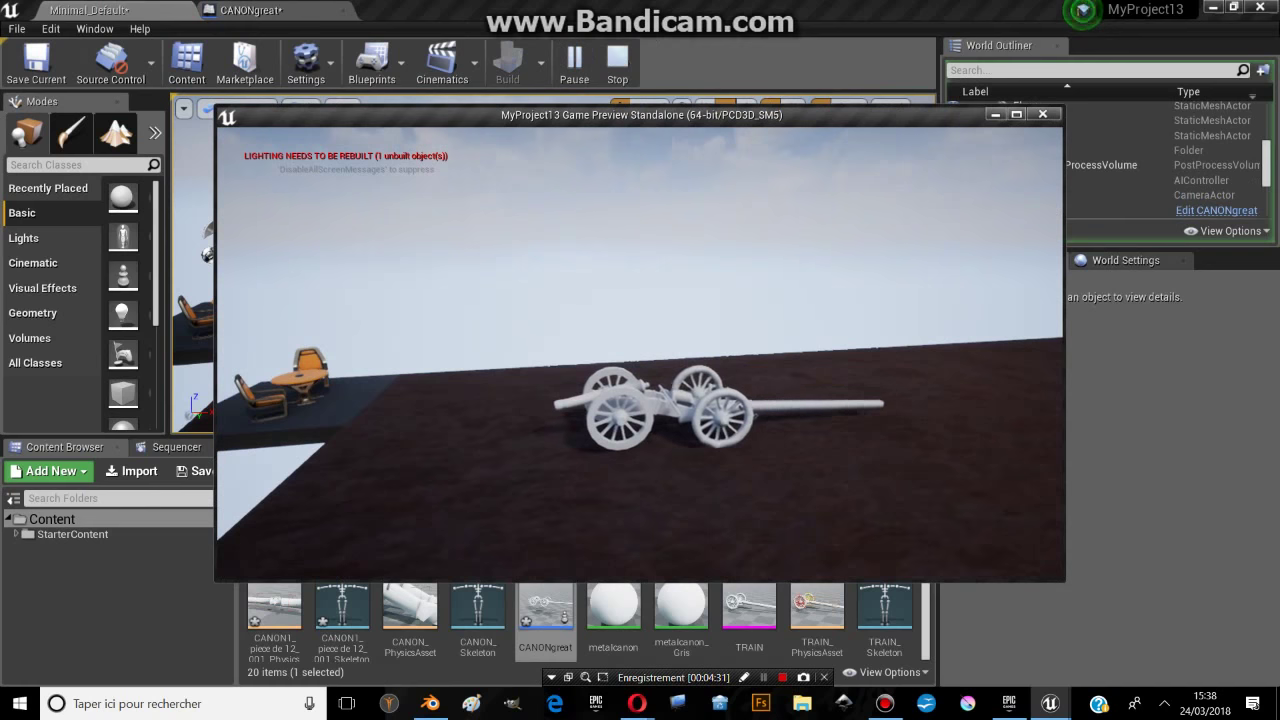
key(Escape)
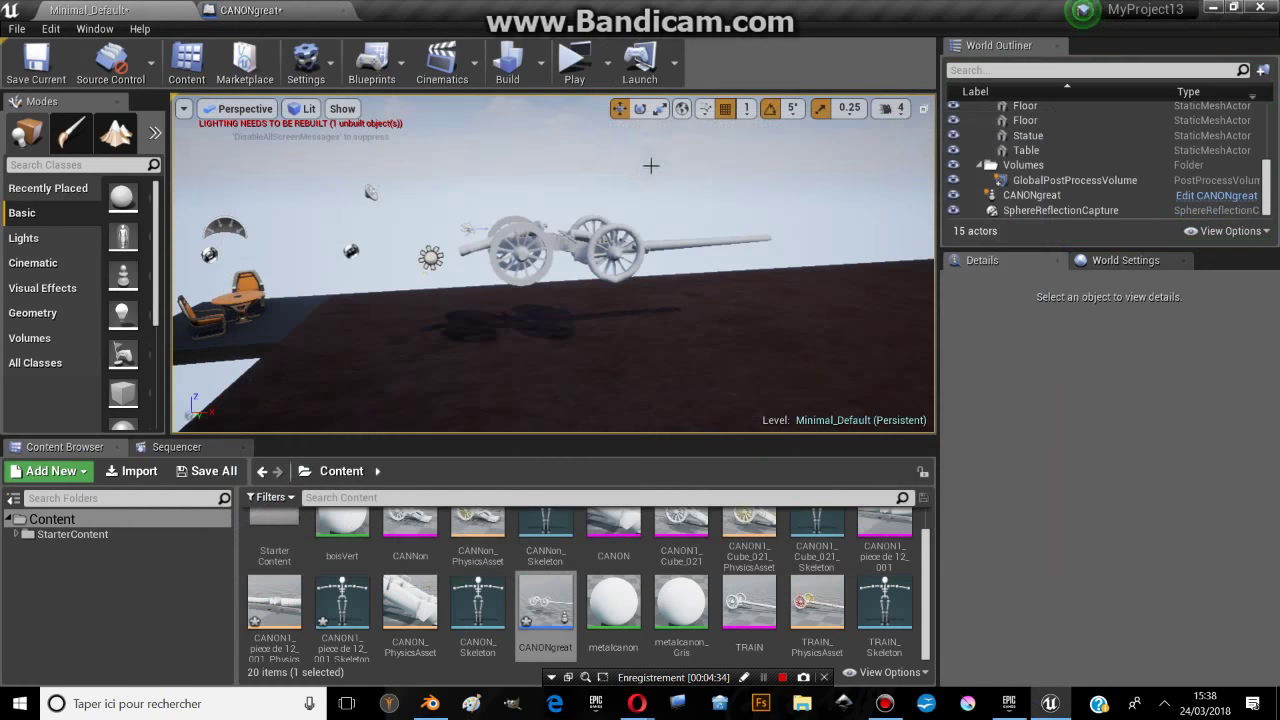
- Delete the AddActorLocalOffset node from CANONgreat's Event Tick
click(273, 13)
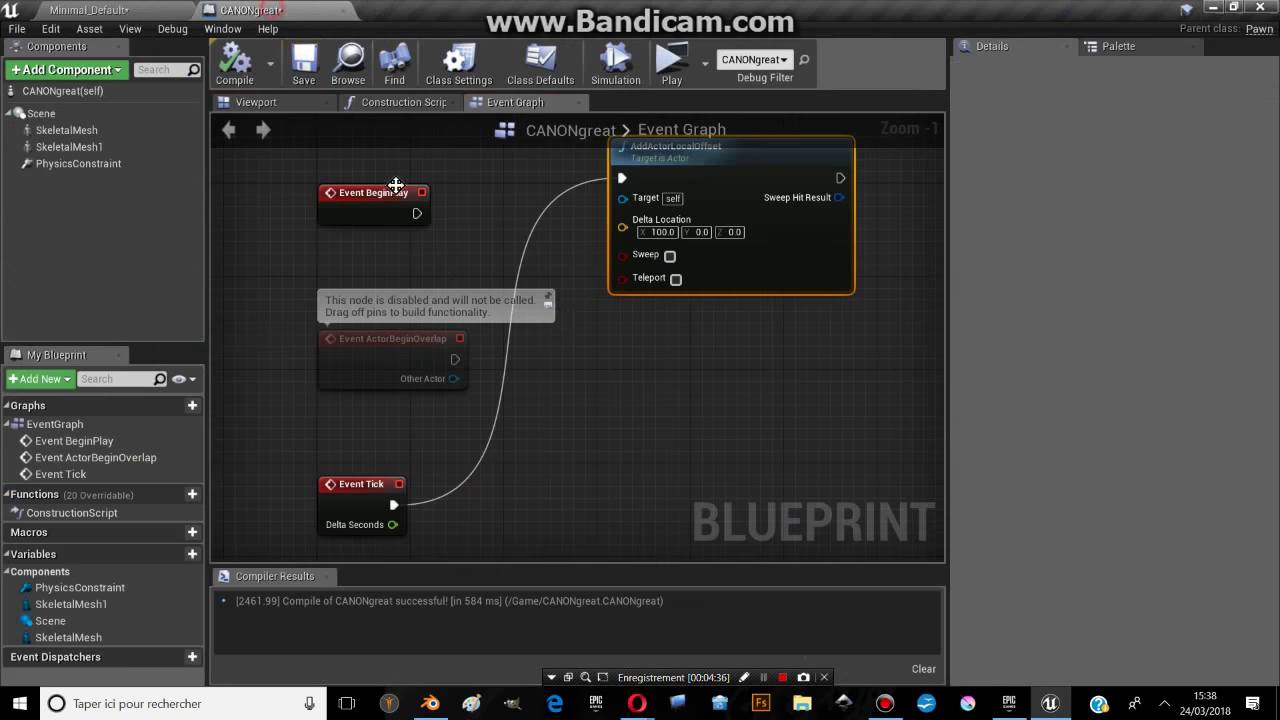
scroll(612, 388, down, 3)
drag(661, 250, 661, 430)
right_drag(682, 443, 725, 348)
drag(725, 348, 661, 403)
scroll(507, 316, up, 3)
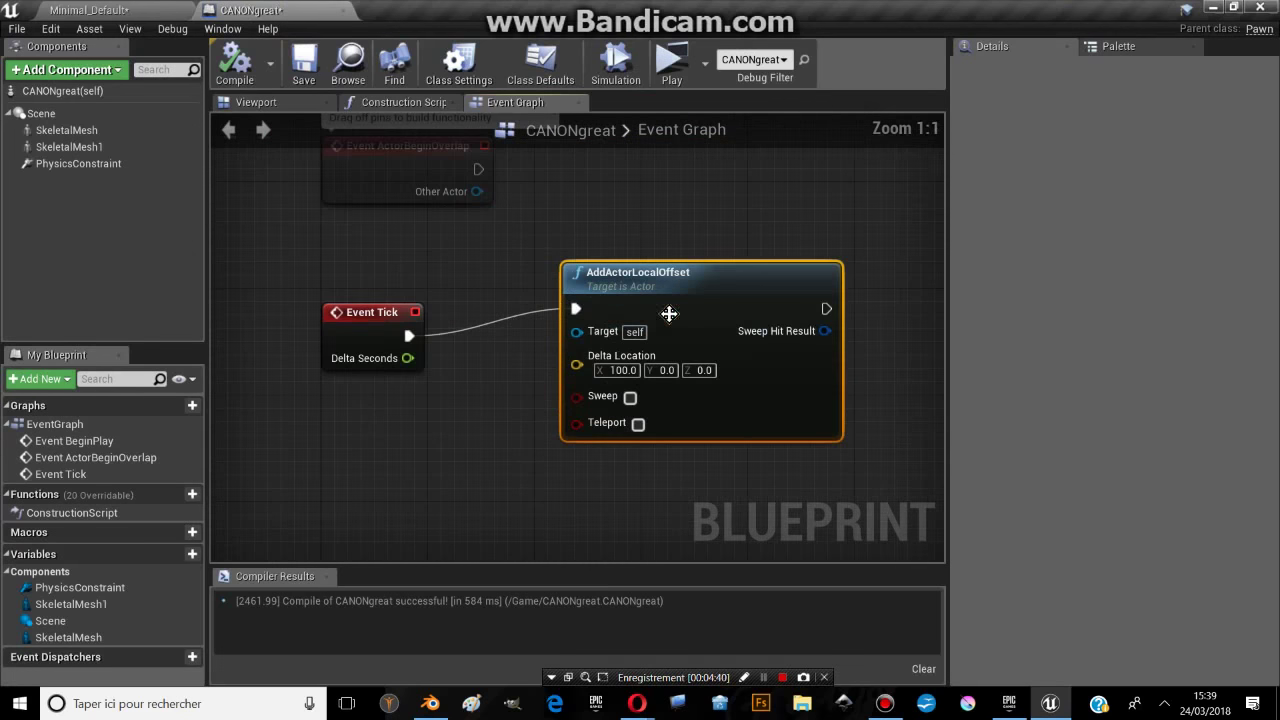
key(Delete)
drag(428, 338, 719, 324)
- Cancel the 'addimp' search and view SkeletalMesh in the blueprint Viewport
text(add)
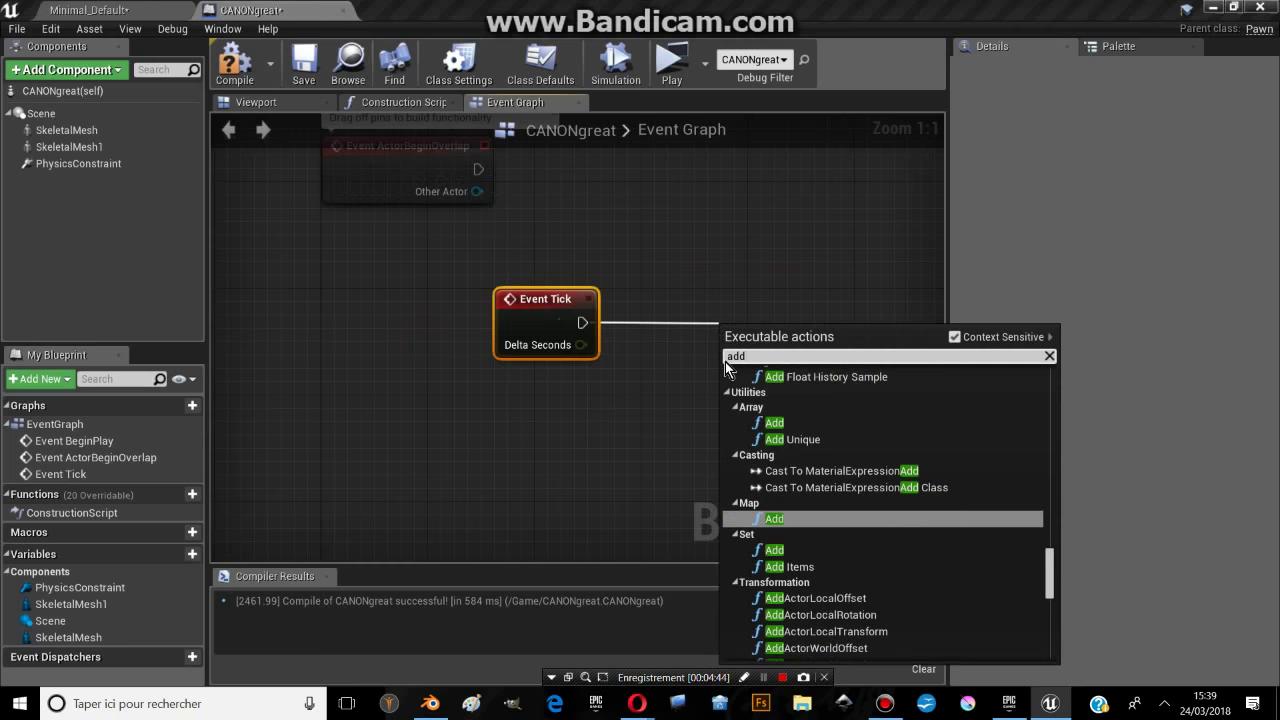
text(imp)
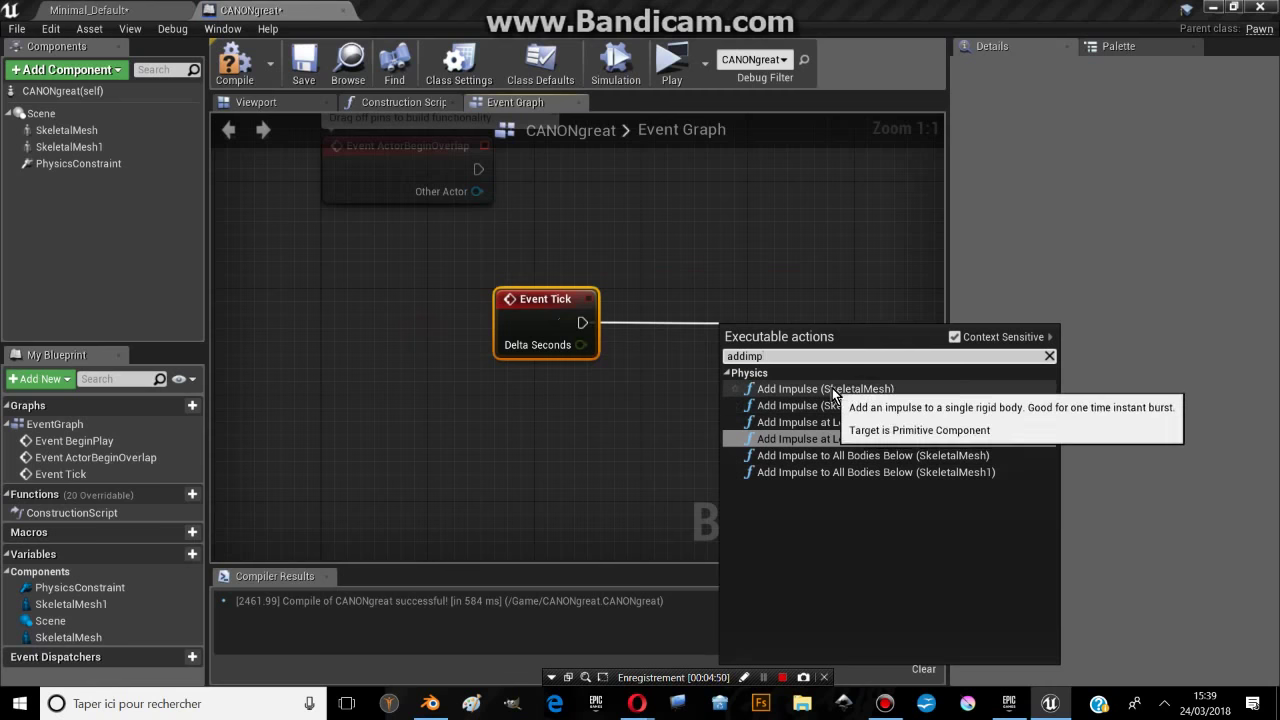
click(333, 227)
click(195, 130)
click(265, 104)
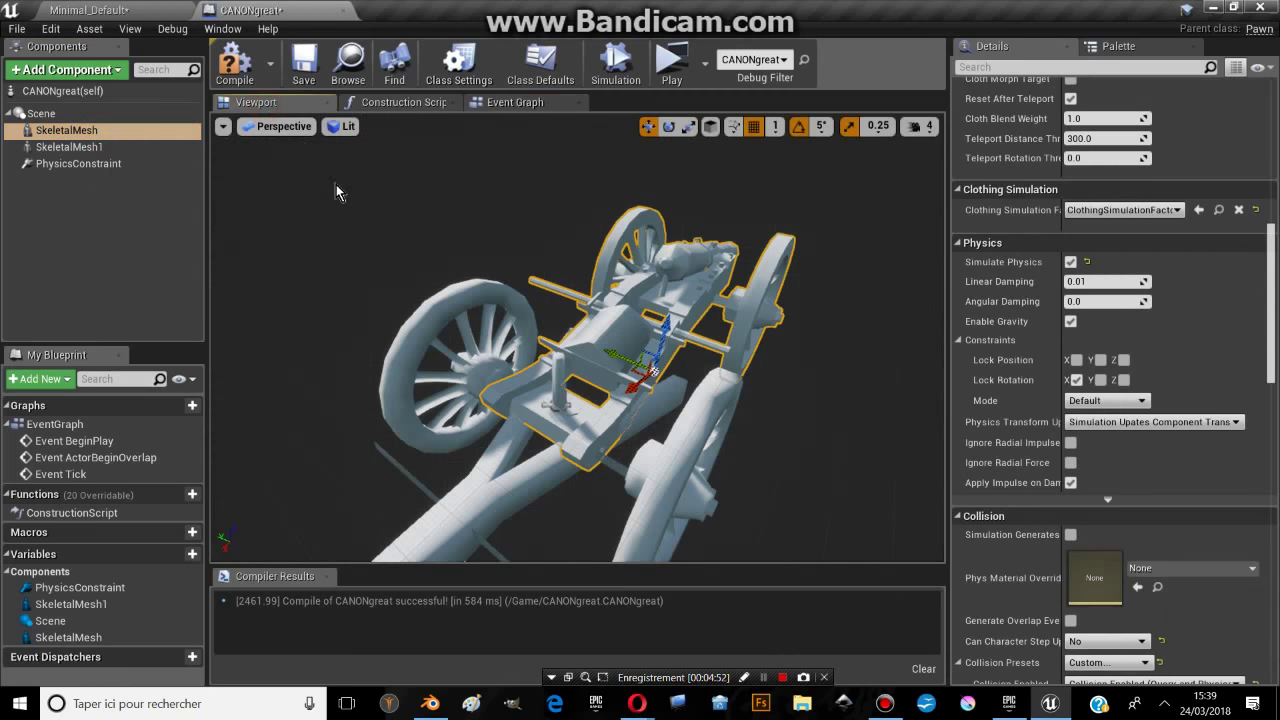
- Attach SkeletalMesh1 under SkeletalMesh and run a quick play test
drag(86, 150, 88, 140)
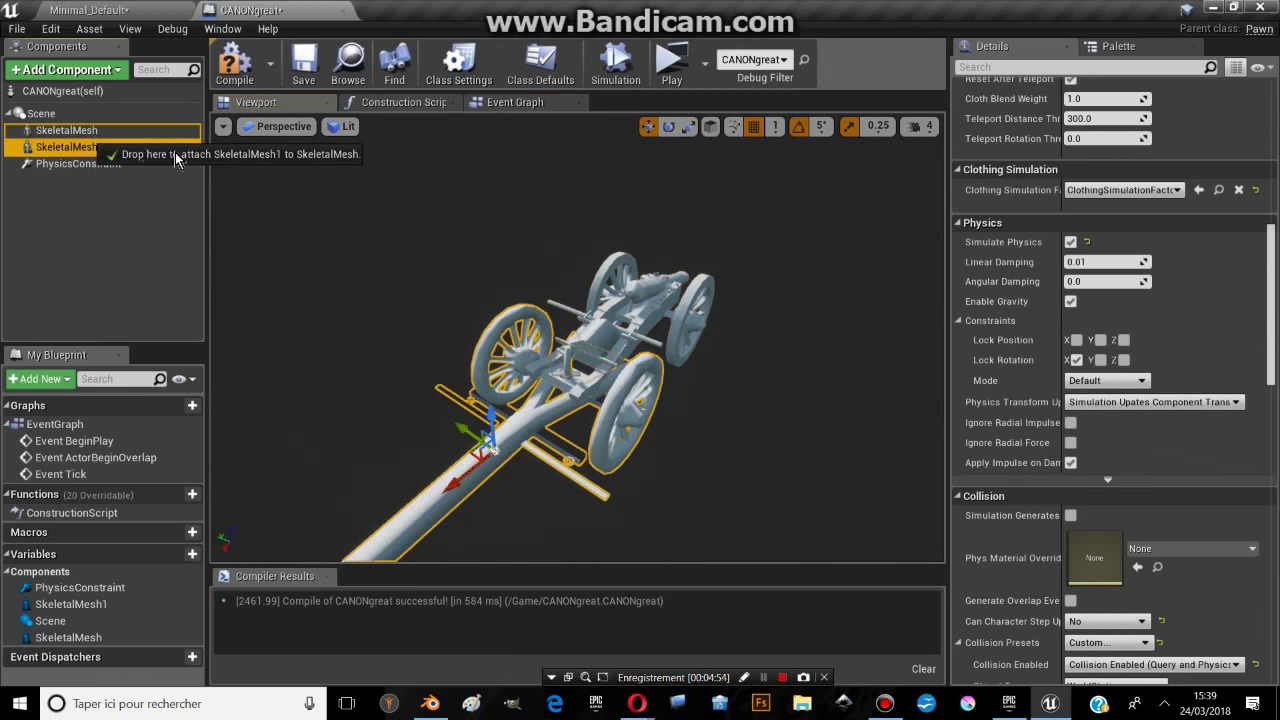
click(107, 12)
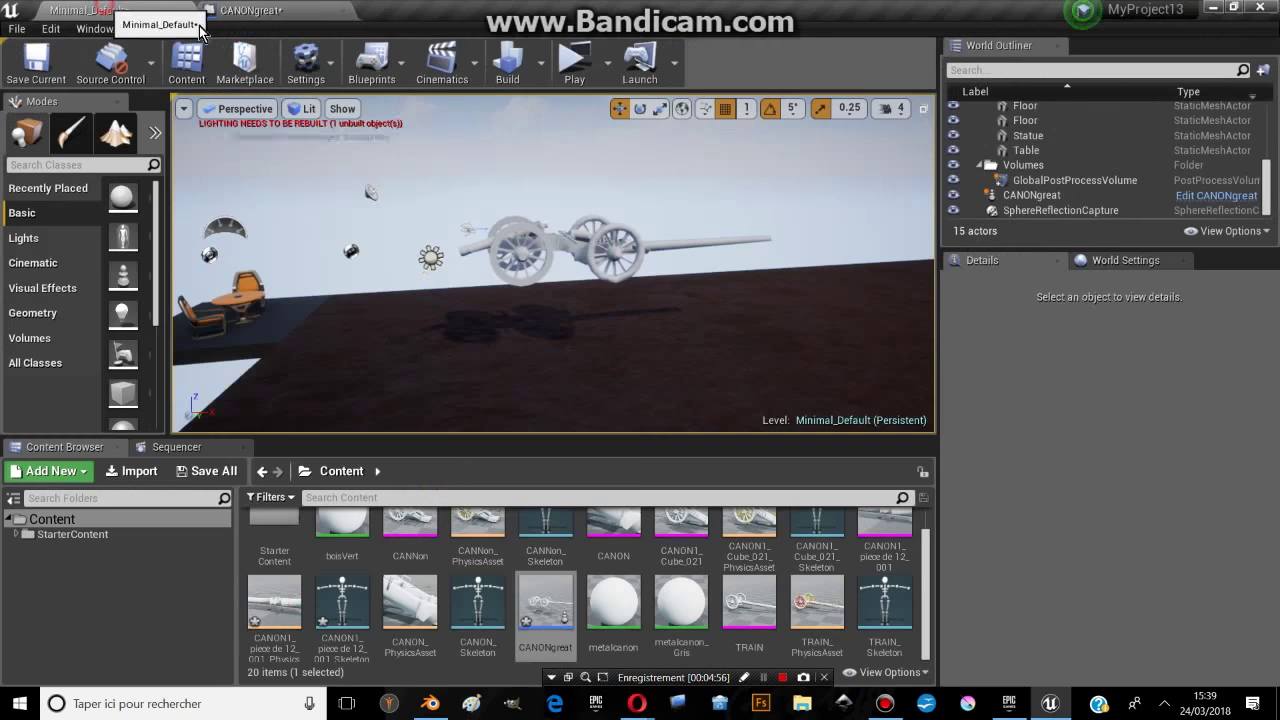
click(575, 66)
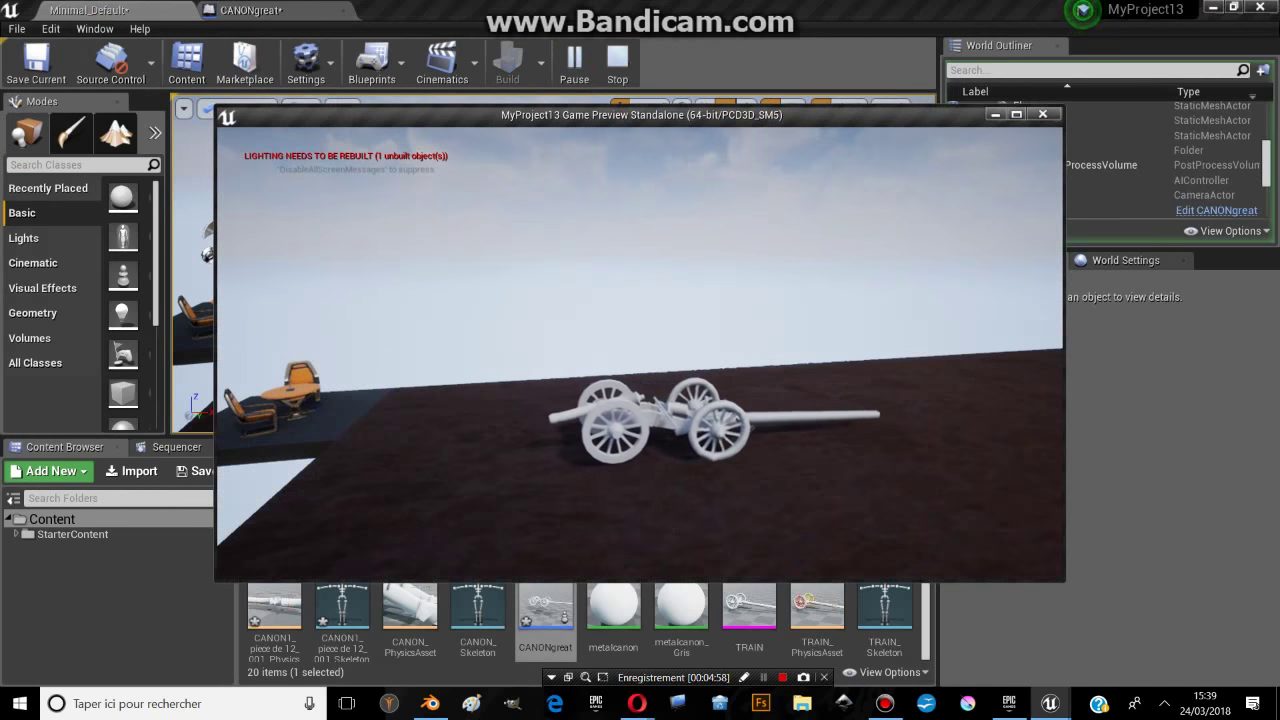
key(Escape)
- Make SkeletalMesh a child of SkeletalMesh1 instead and play-test the level again
click(215, 9)
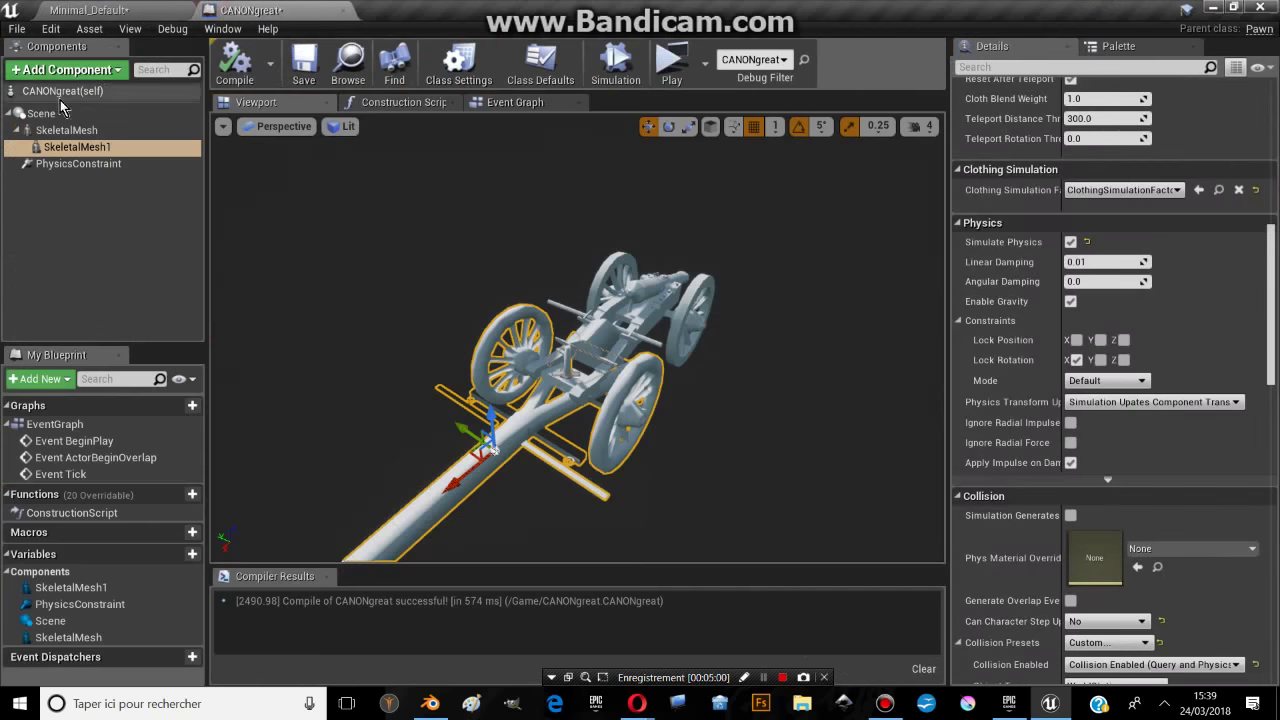
click(80, 130)
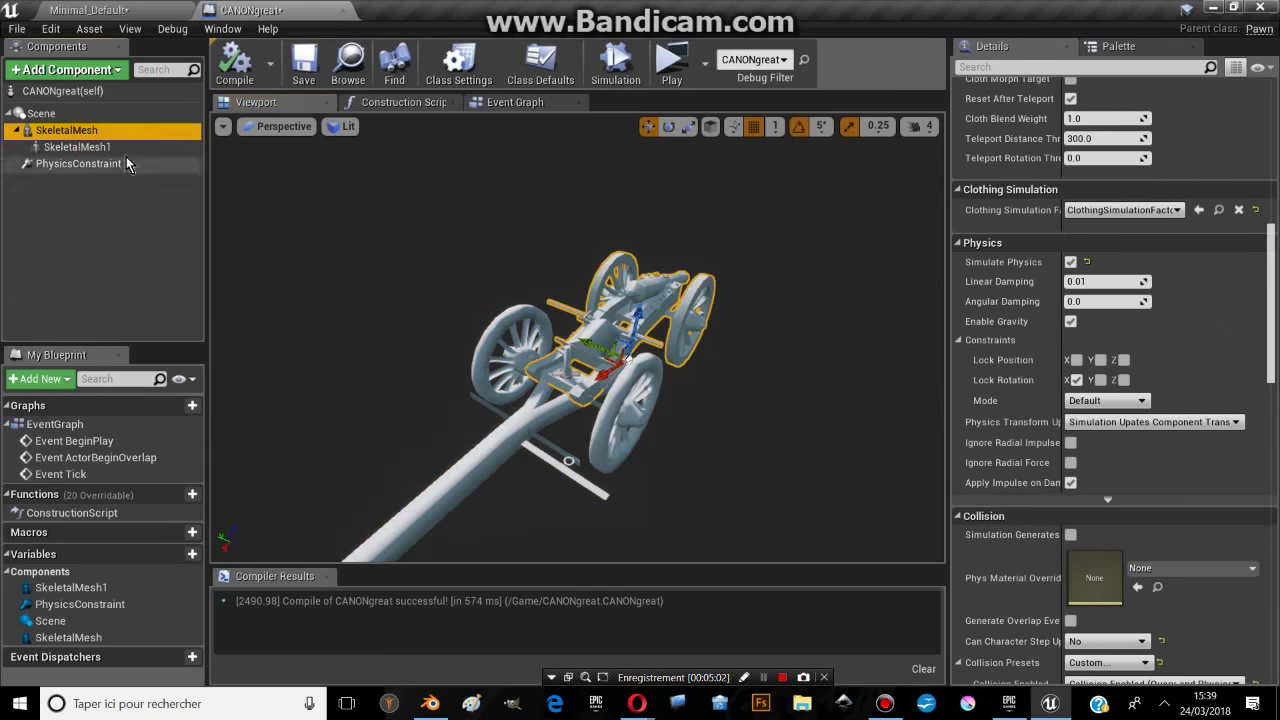
mouse_move(80, 147)
mouse_down()
mouse_move(87, 135)
mouse_move(102, 158)
mouse_move(81, 141)
mouse_up()
click(120, 10)
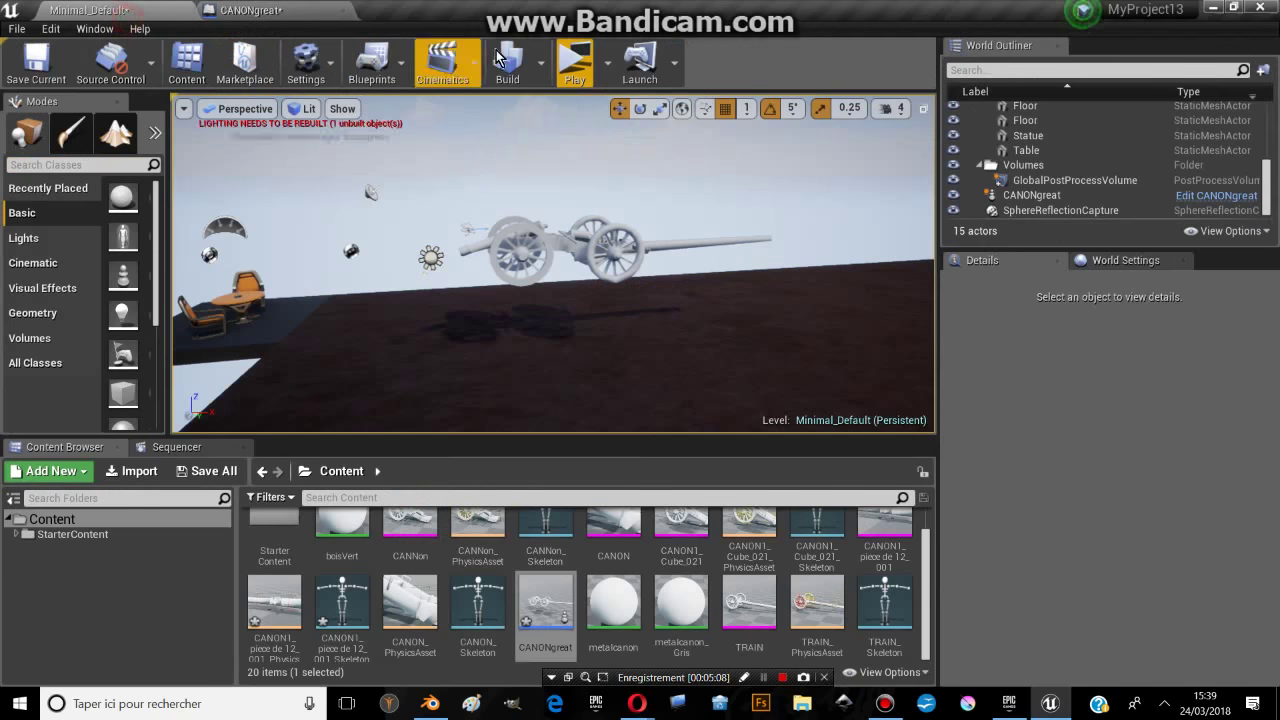
click(575, 68)
click(978, 114)
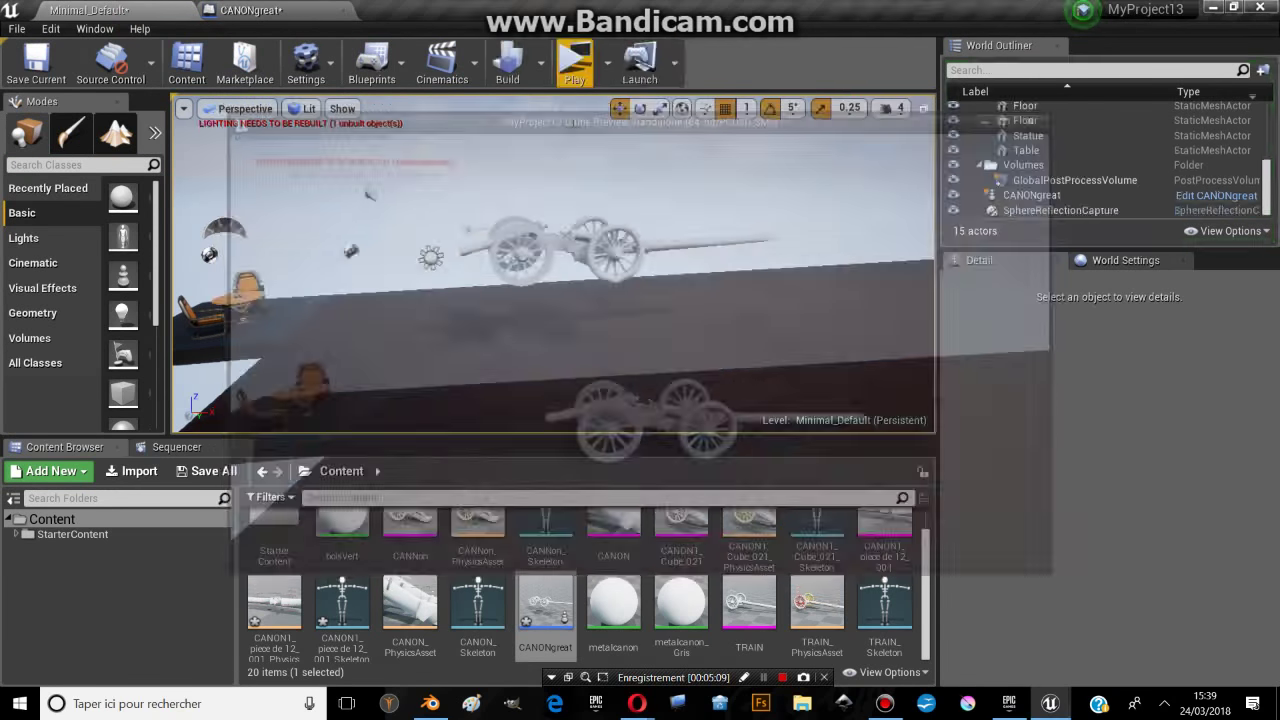
- Back in CANONgreat, select SkeletalMesh1 and return to the Event Graph
click(252, 10)
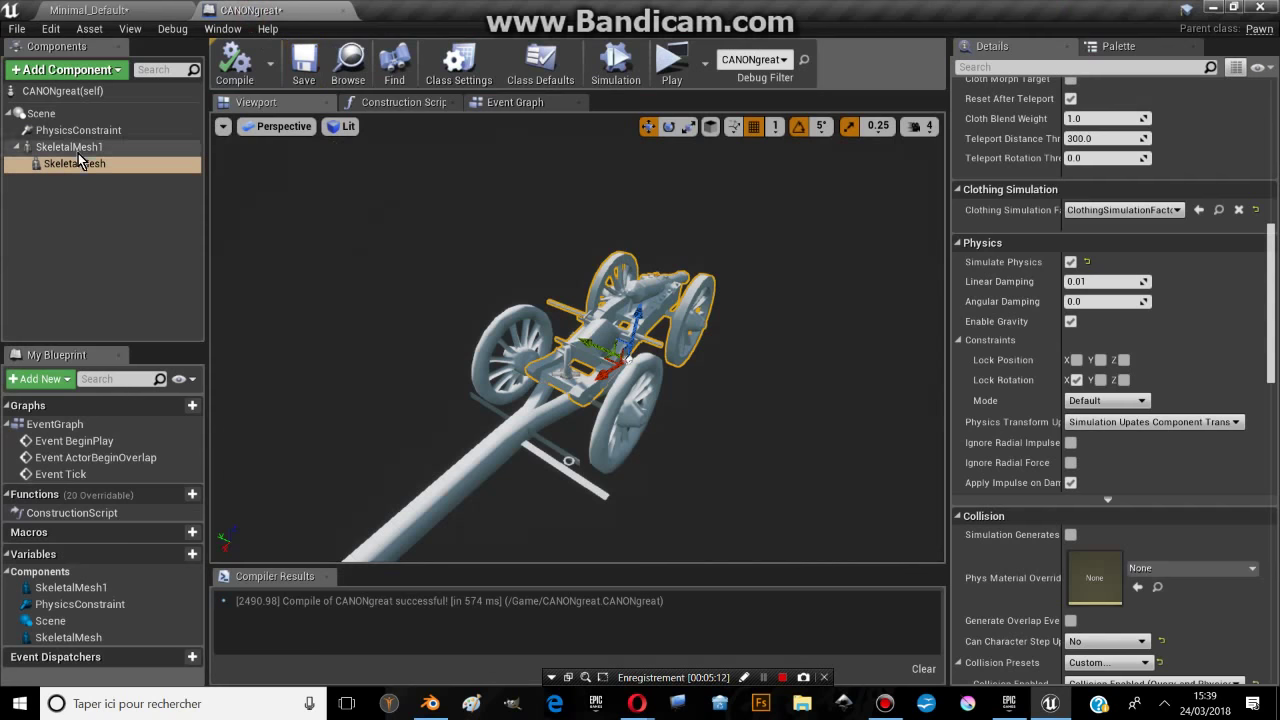
drag(615, 329, 600, 358)
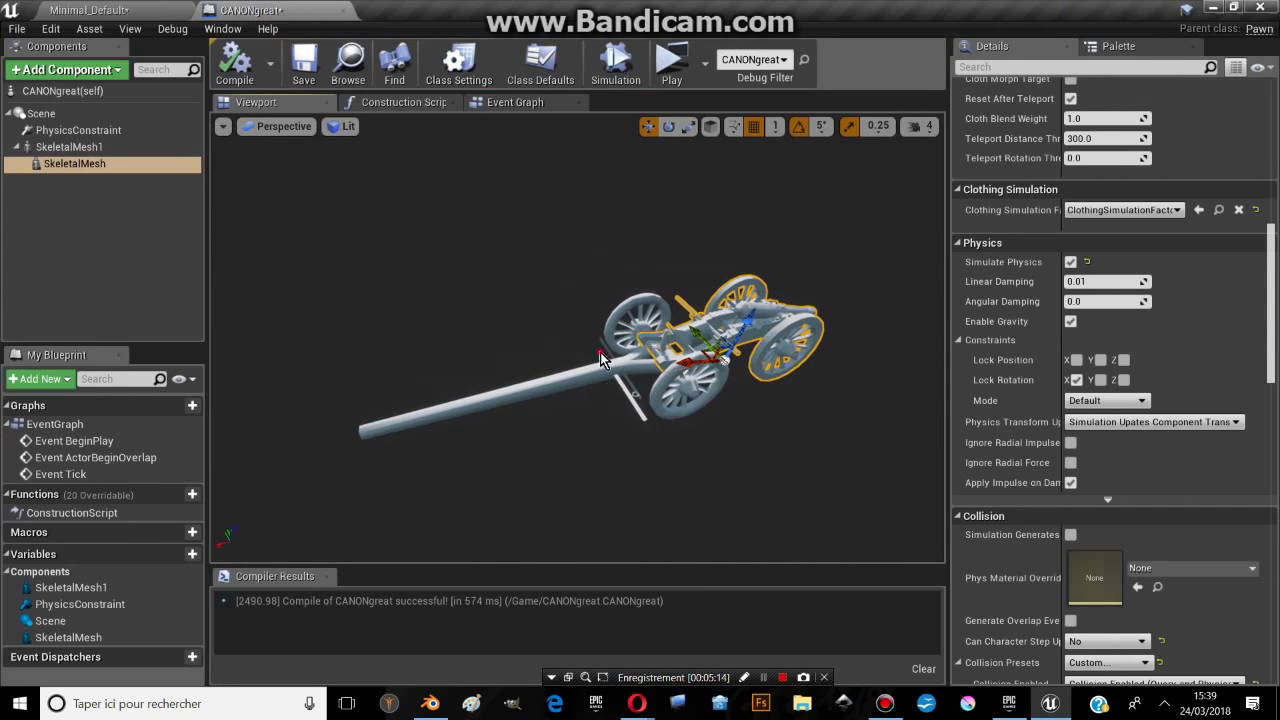
click(722, 358)
click(502, 102)
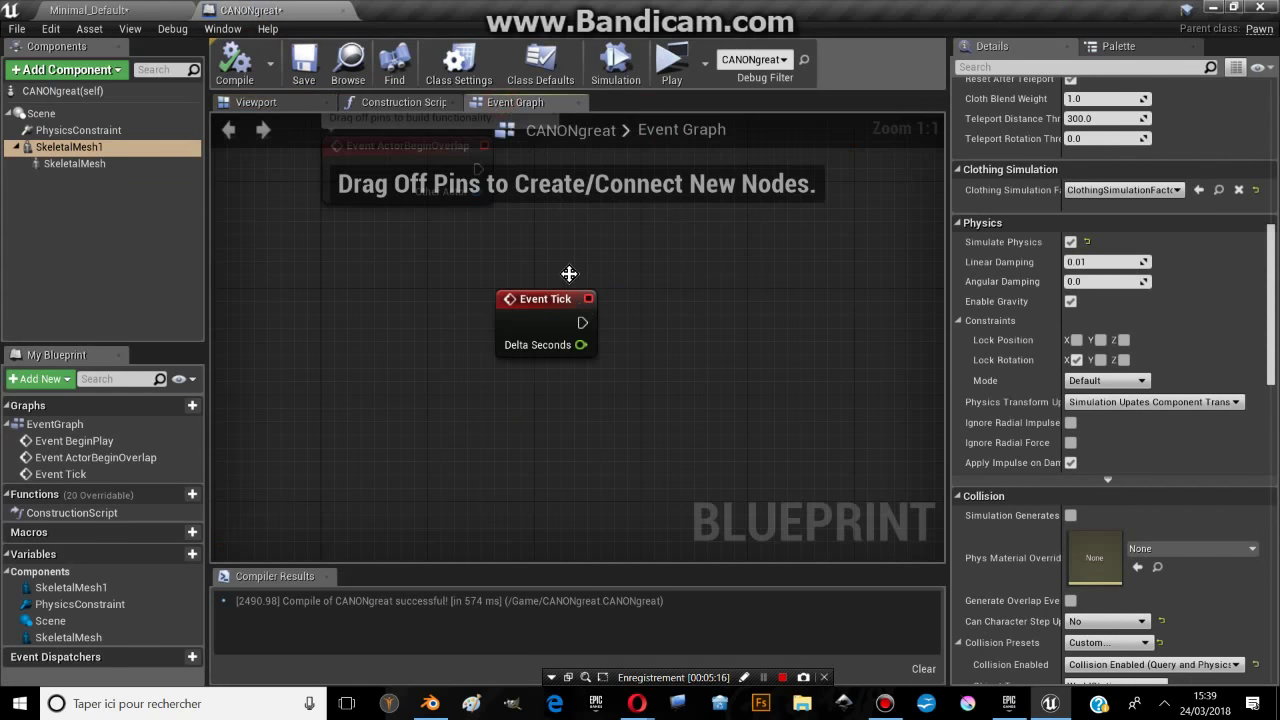
- Wire Event Tick into a new Add Movement Input node with World Direction X 100.0
right_drag(579, 315, 495, 335)
drag(484, 362, 606, 363)
text(add)
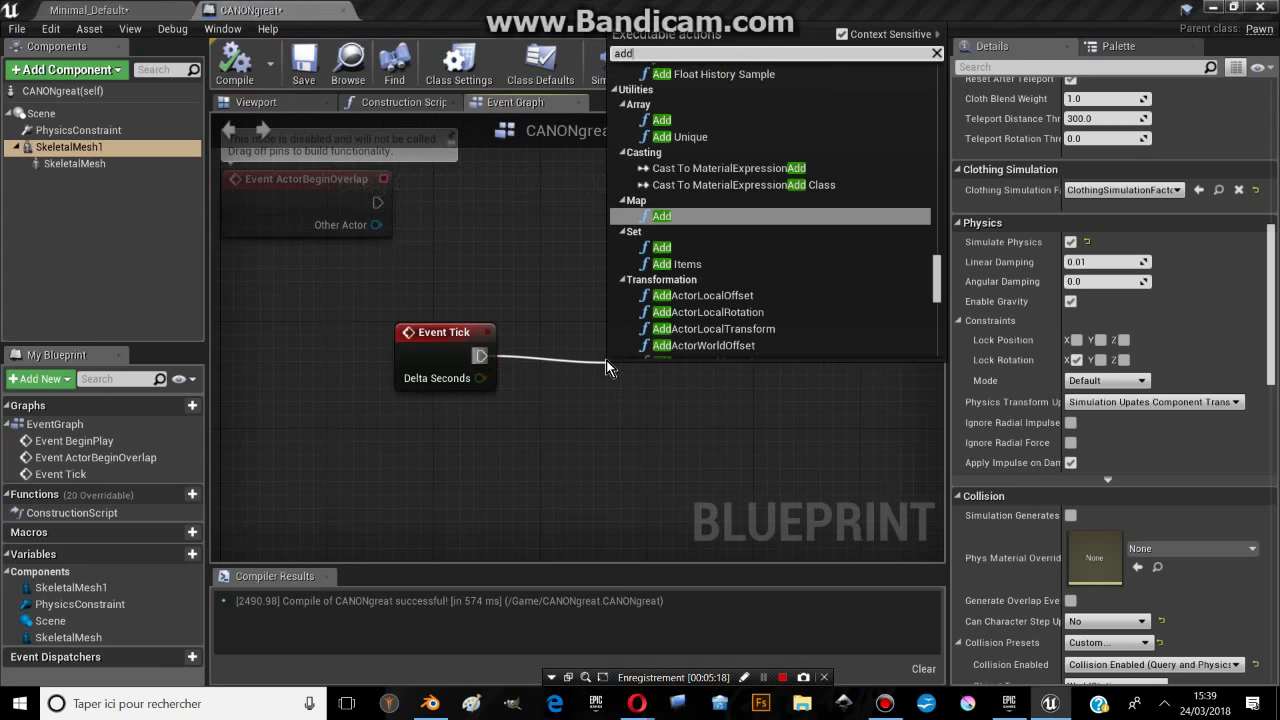
text( in)
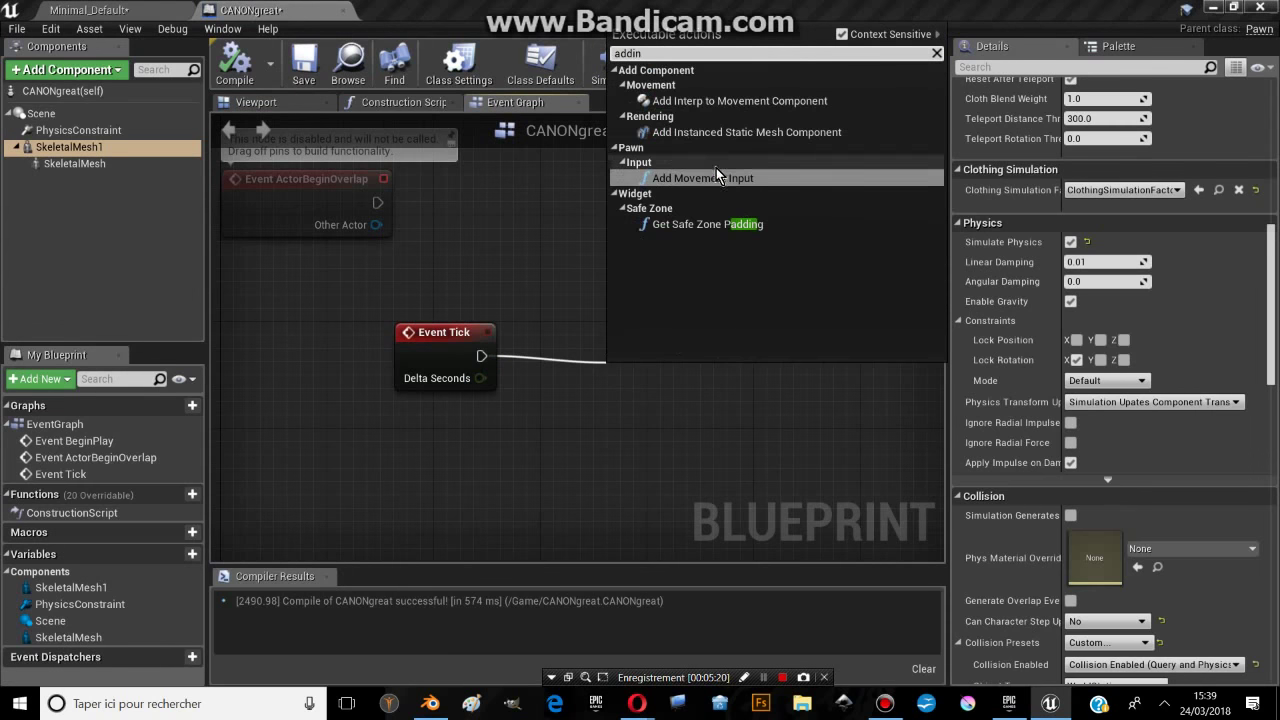
click(716, 162)
right_drag(696, 204, 594, 164)
drag(560, 332, 640, 292)
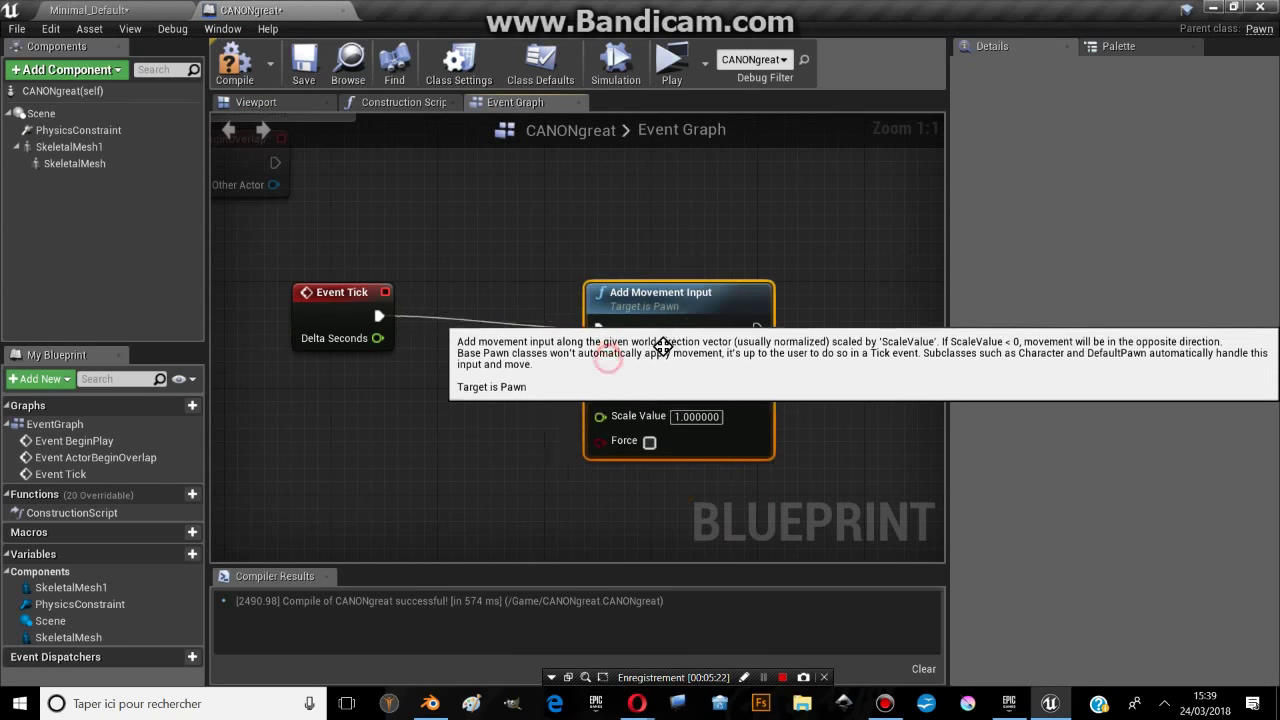
text(100)
key(Return)
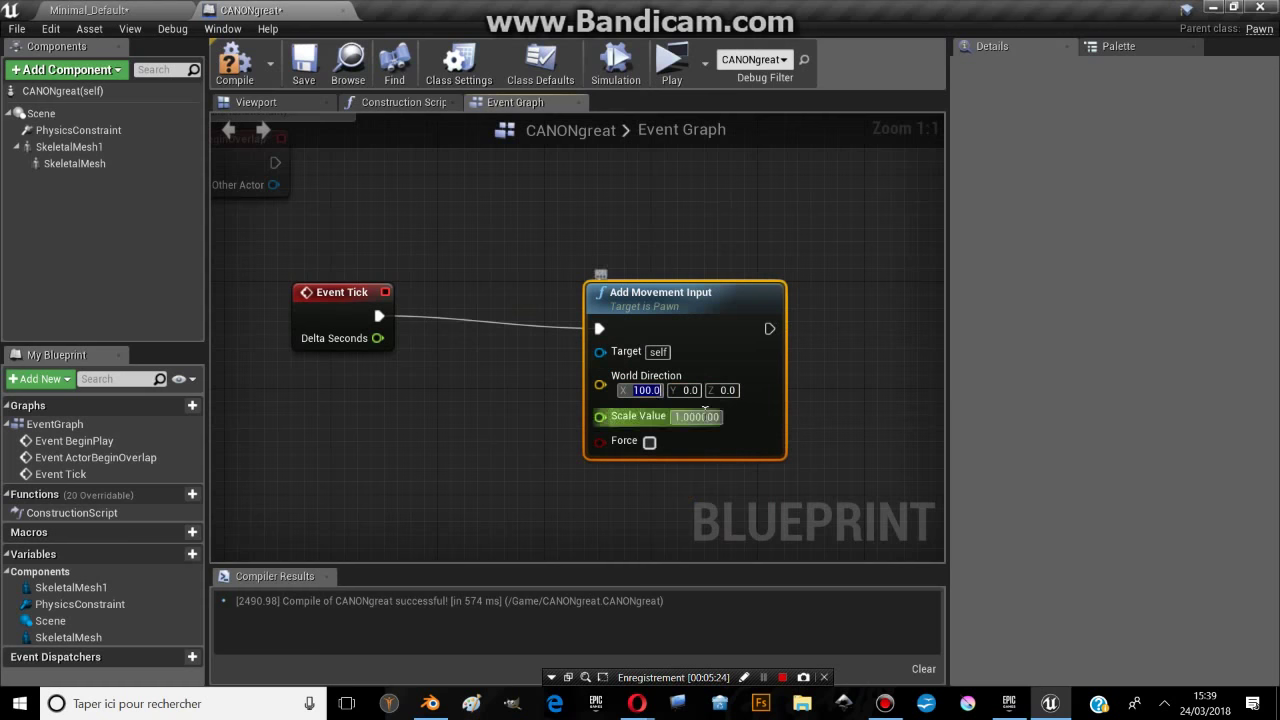
click(130, 10)
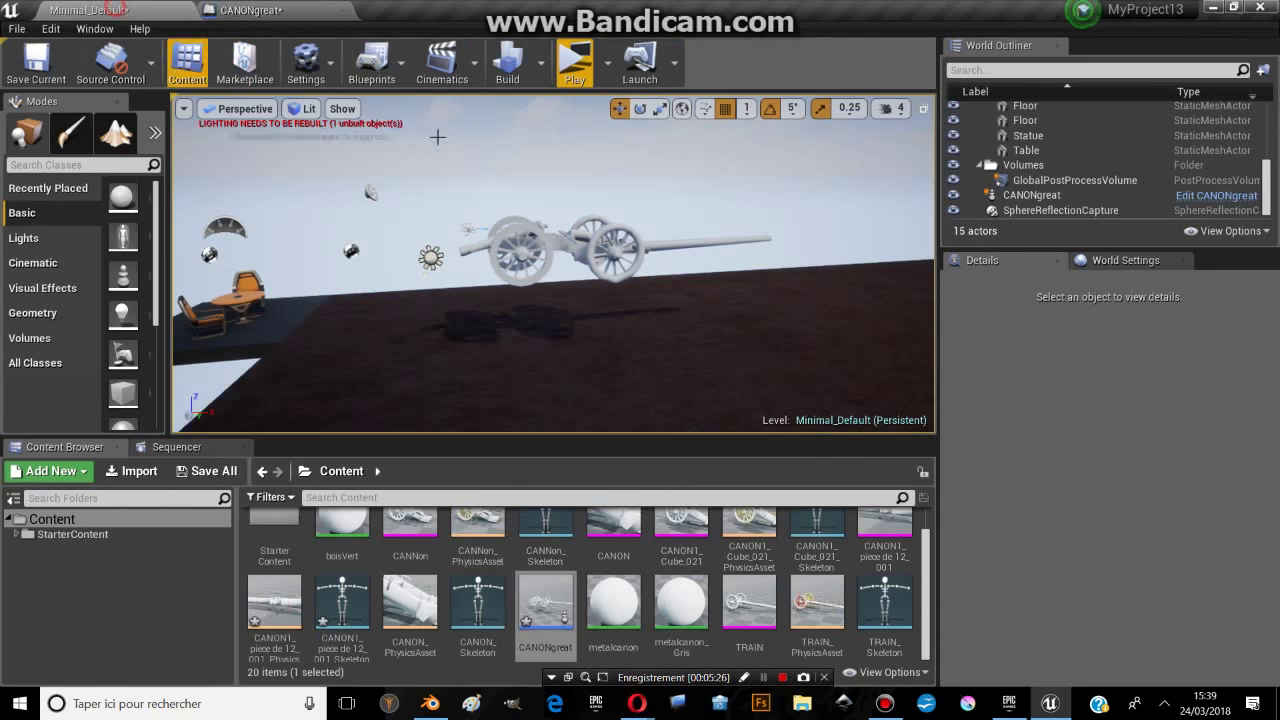
- Play-test the level, then lower the placed cannon to Z 210
click(575, 62)
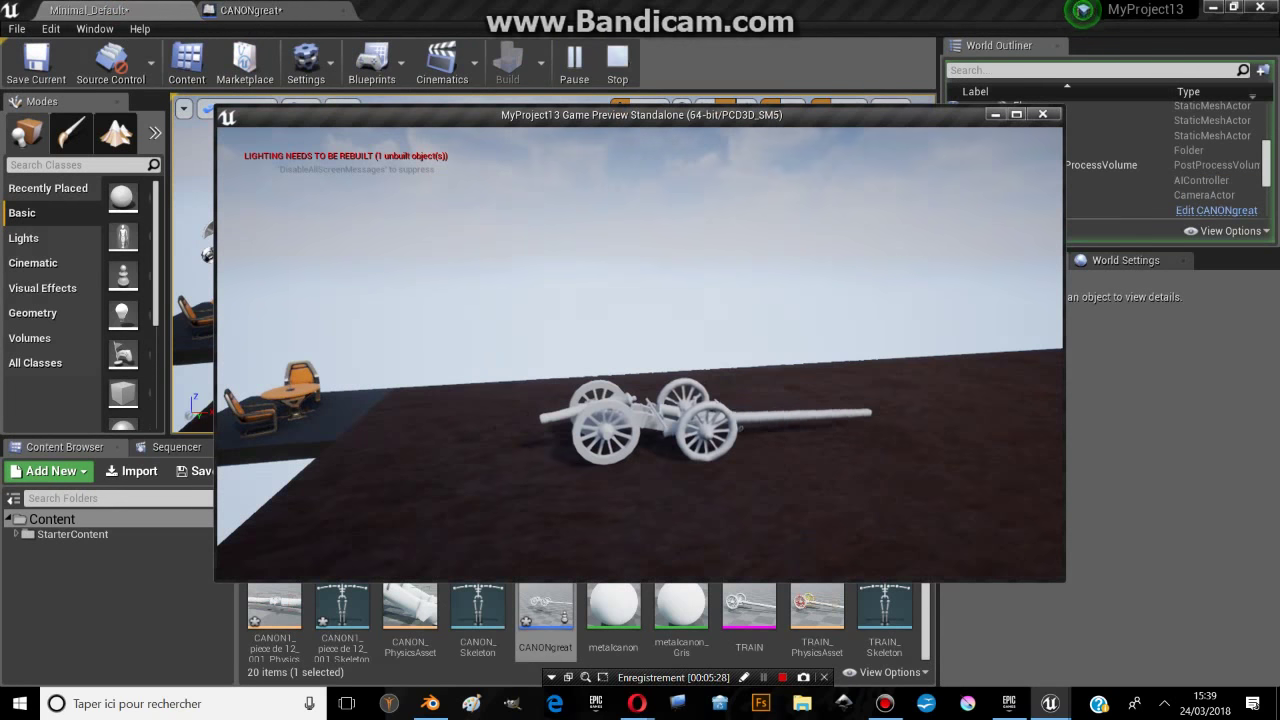
key(Escape)
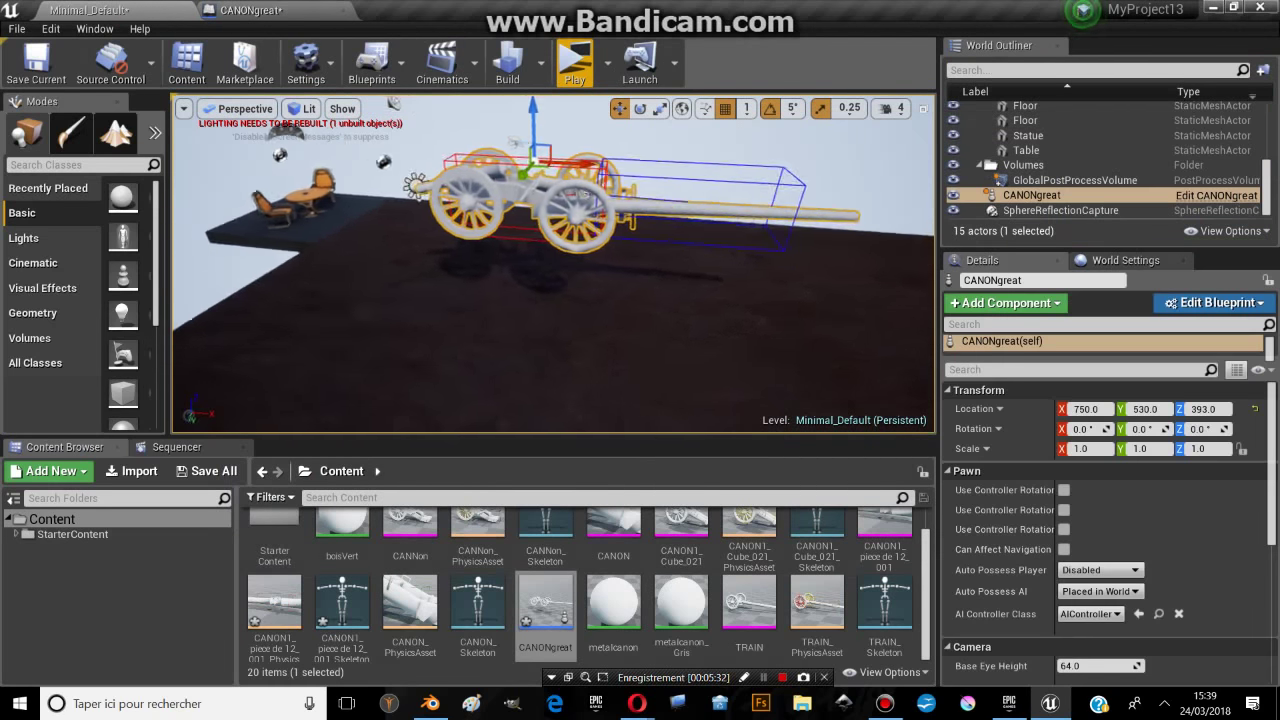
right_drag(655, 221, 655, 221)
drag(640, 216, 634, 214)
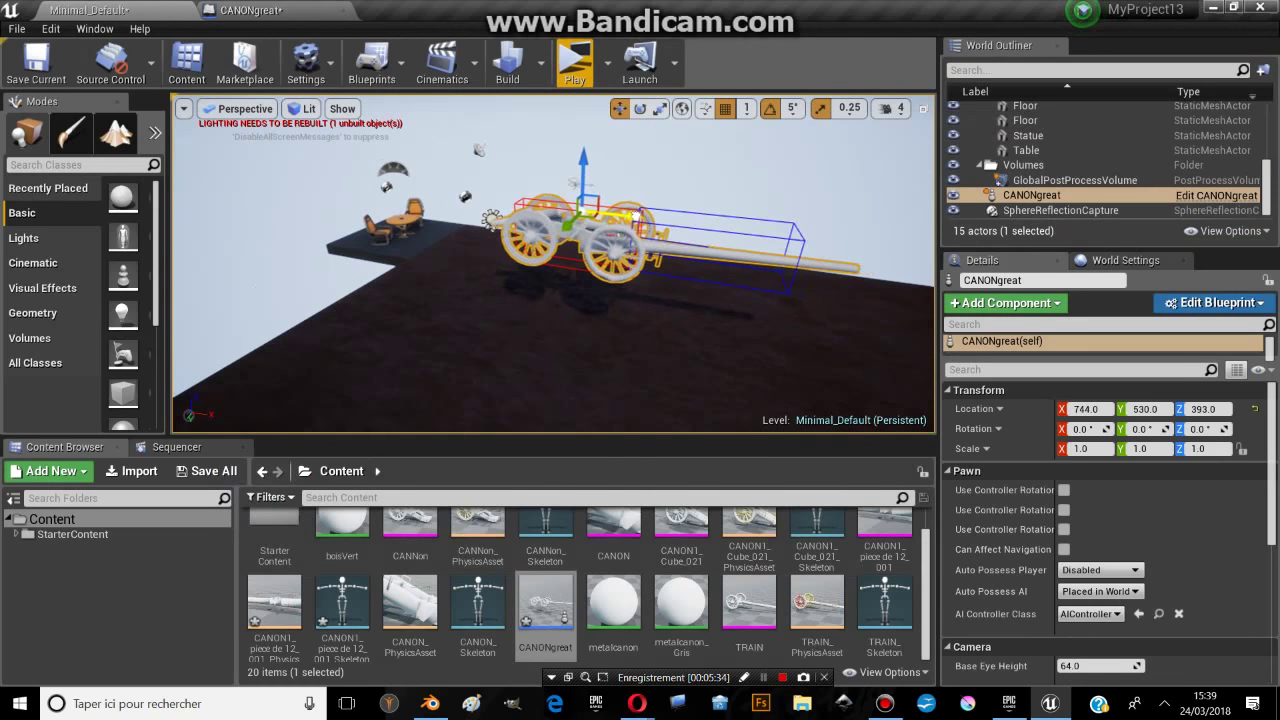
drag(590, 163, 607, 256)
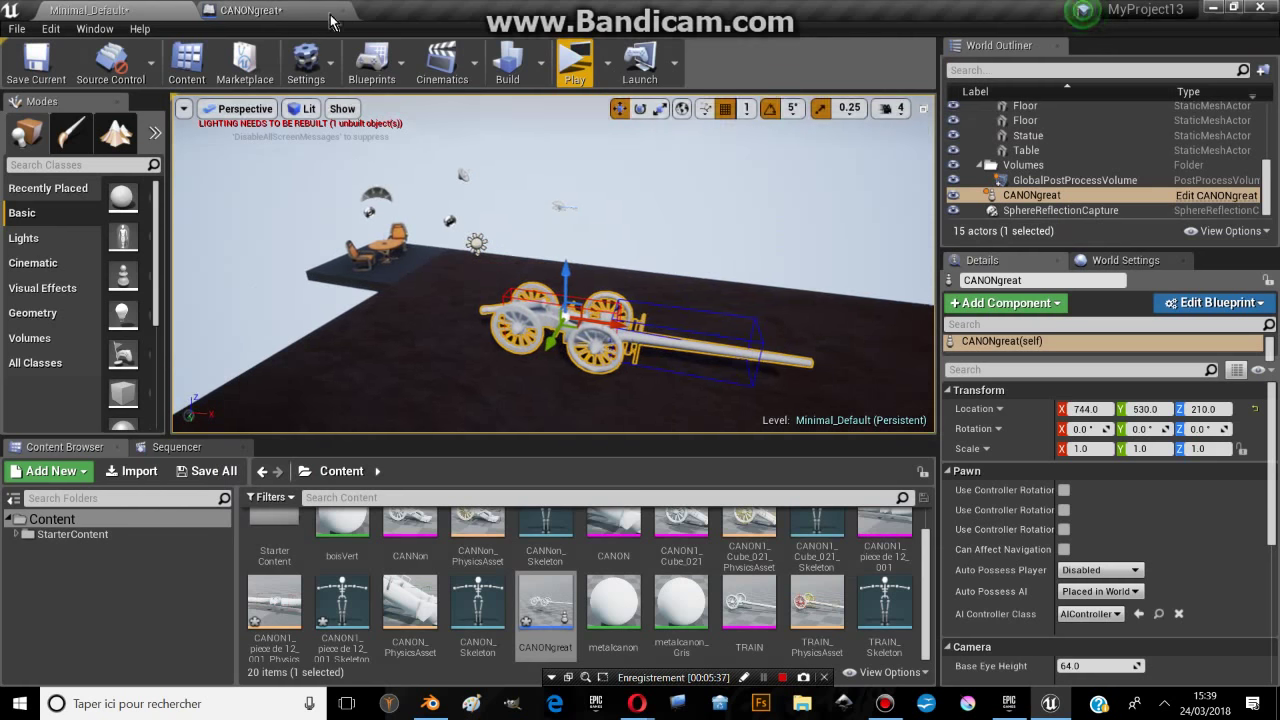
- Back in CANONgreat's Event Graph, drag a new execution wire from Event Tick
key(ctrl+e)
click(642, 308)
drag(378, 316, 528, 366)
- Add an AddActorLocalOffset of X 100 with Teleport on, and enable Force on Add Movement Input
text(add)
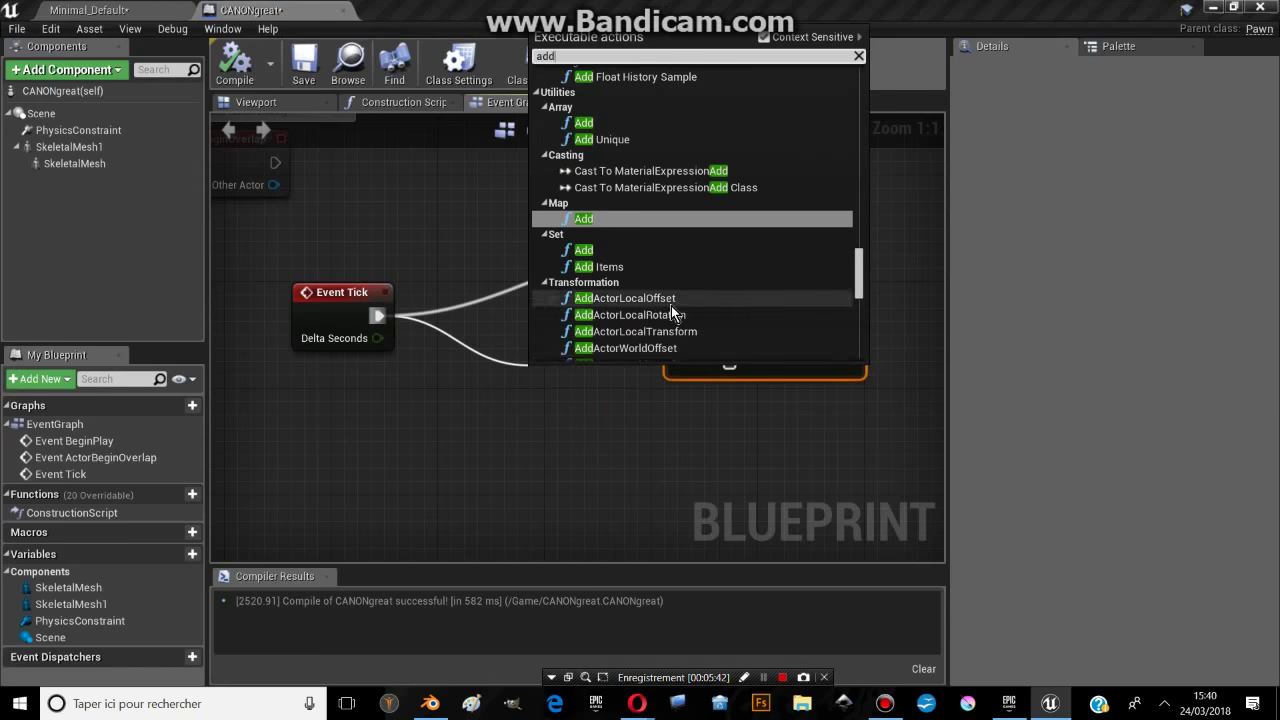
click(671, 302)
text(100)
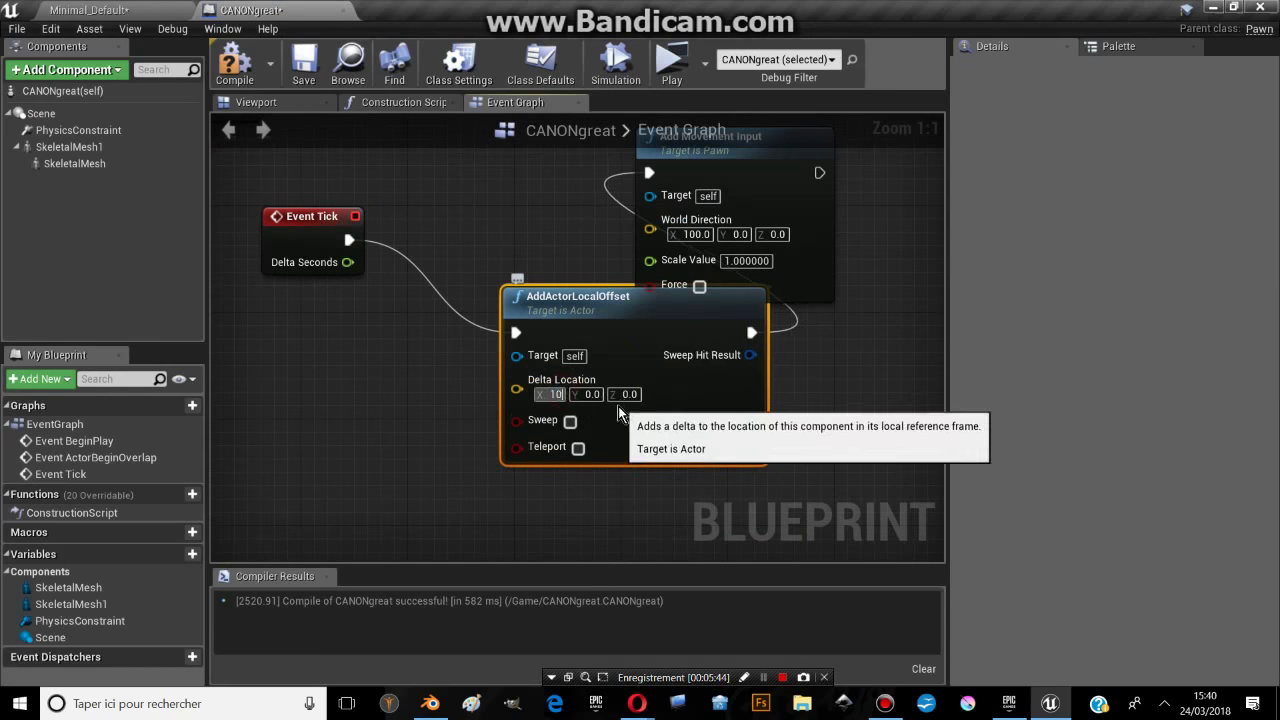
key(Return)
click(578, 448)
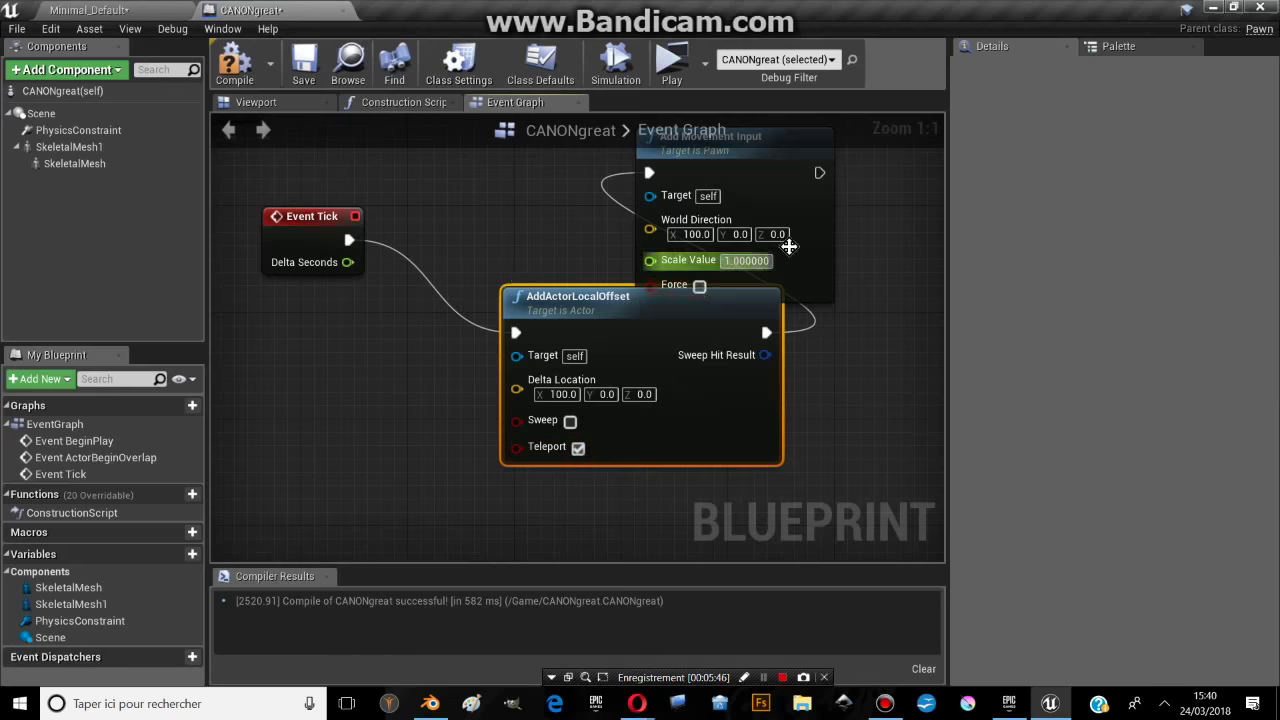
drag(790, 245, 870, 219)
click(780, 260)
- Recompile, play-test the level, then reopen CANONgreat's graph to inspect the offset node
click(172, 28)
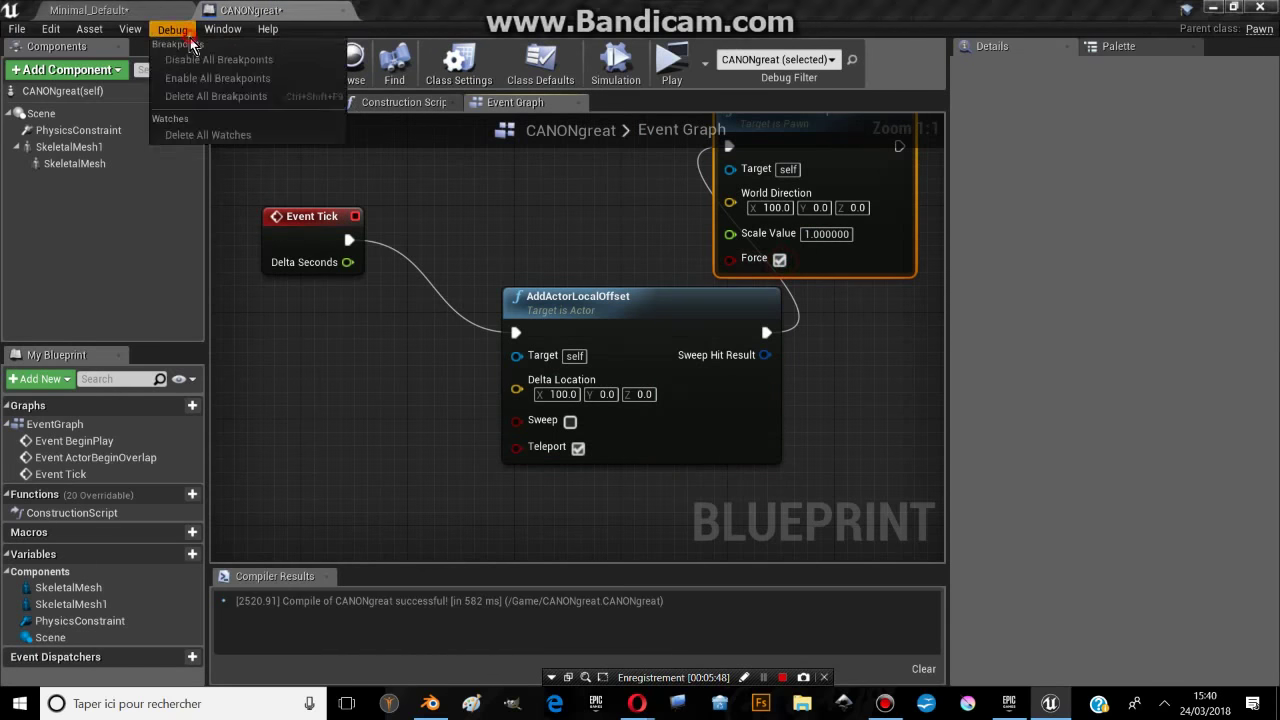
drag(340, 217, 325, 204)
click(100, 10)
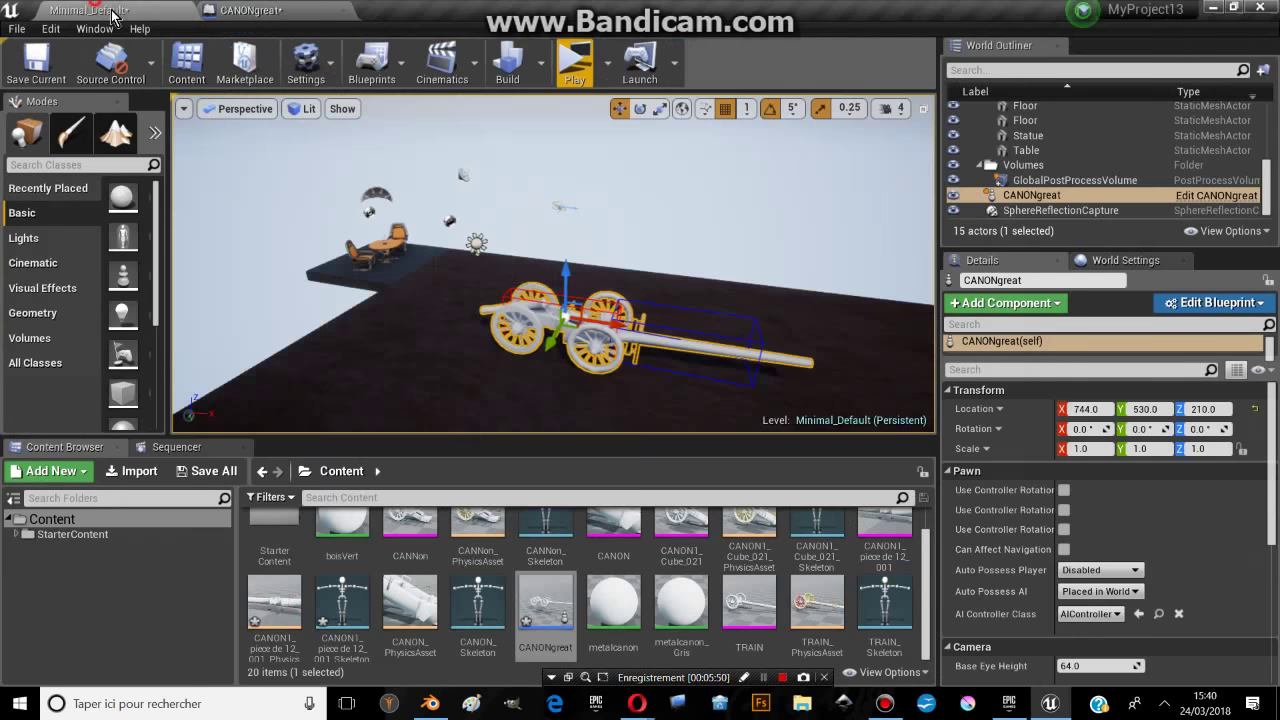
click(566, 84)
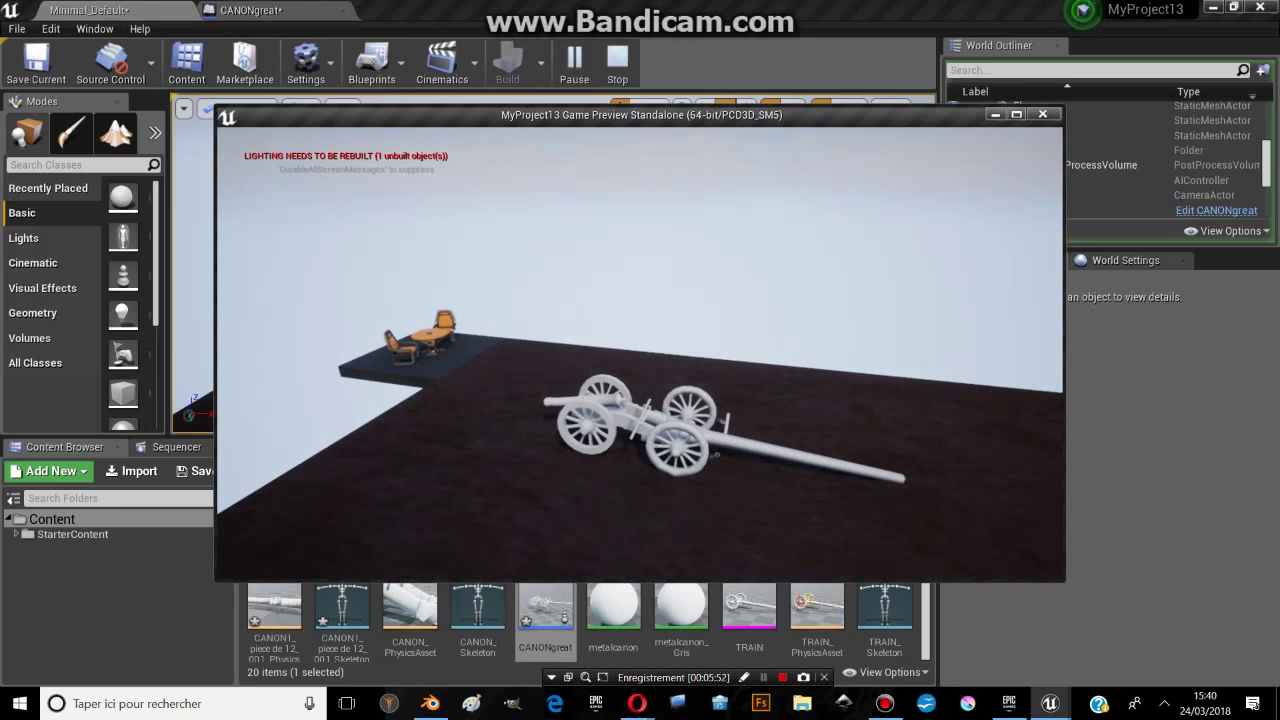
key(Escape)
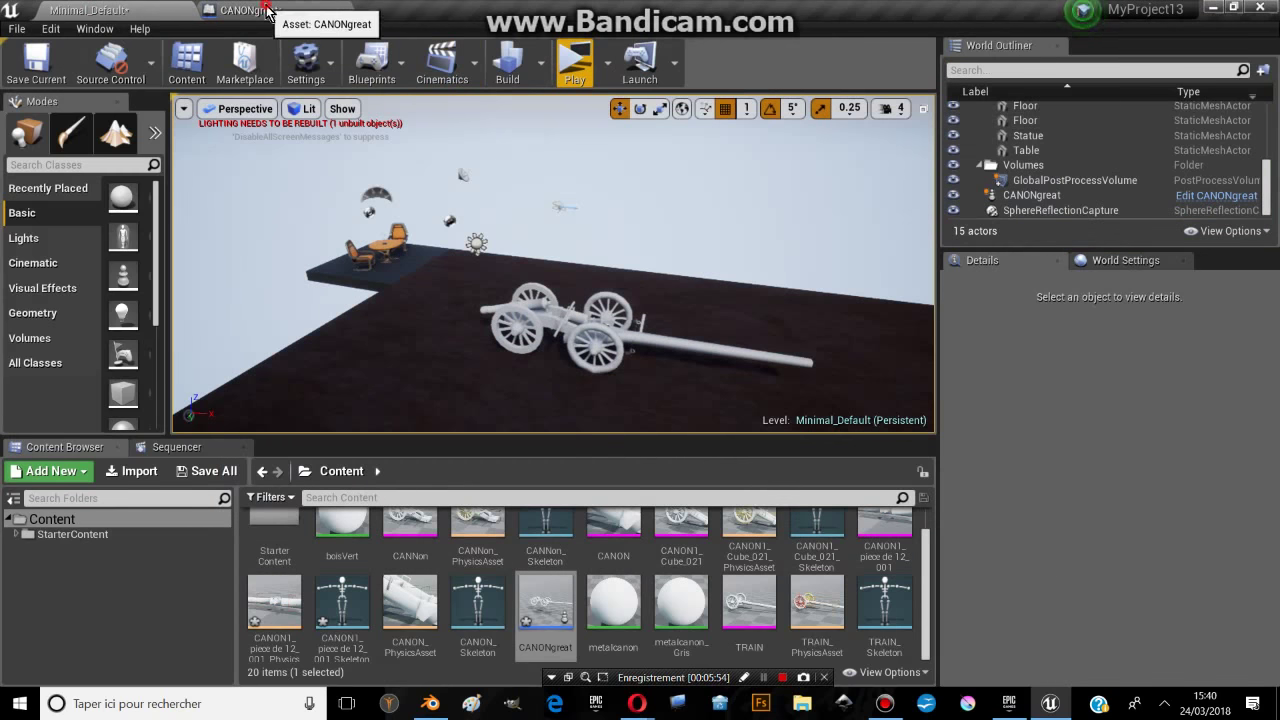
click(268, 10)
click(565, 290)
scroll(562, 282, down, 2)
scroll(560, 276, down, 2)
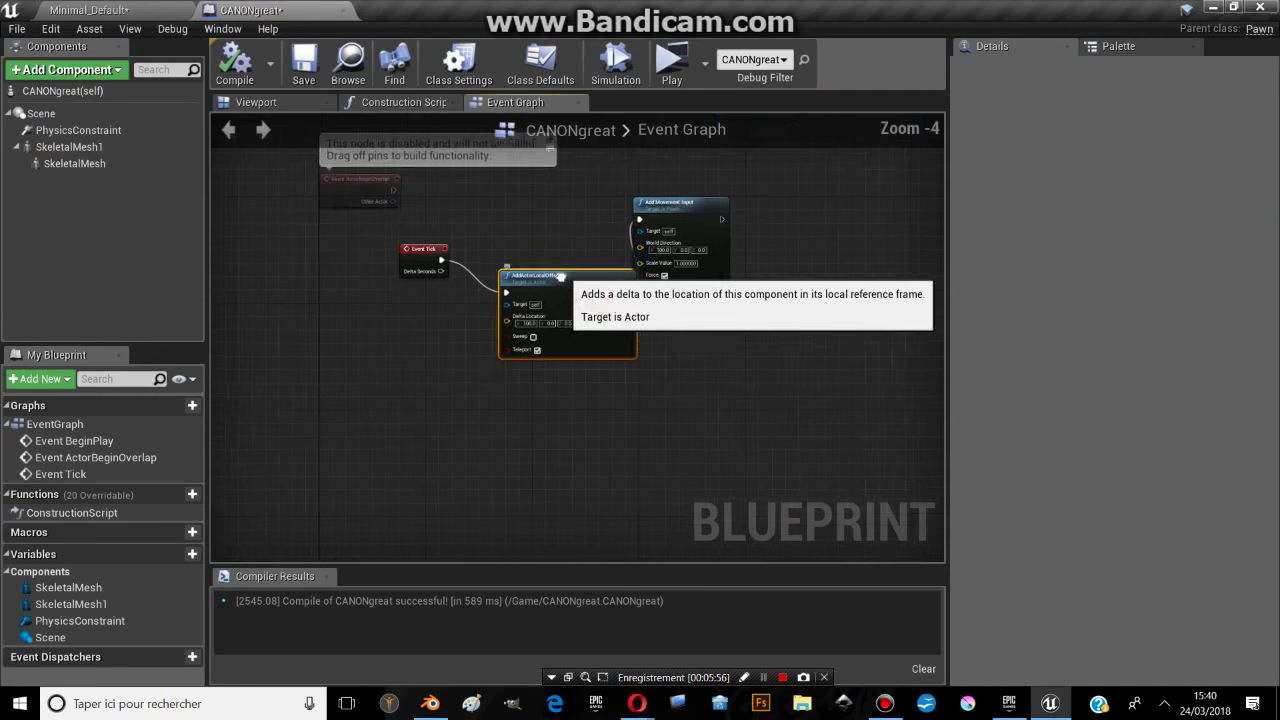
- Inspect the Add Movement Input node in CANONgreat's Event Graph
click(634, 262)
scroll(640, 270, up, 3)
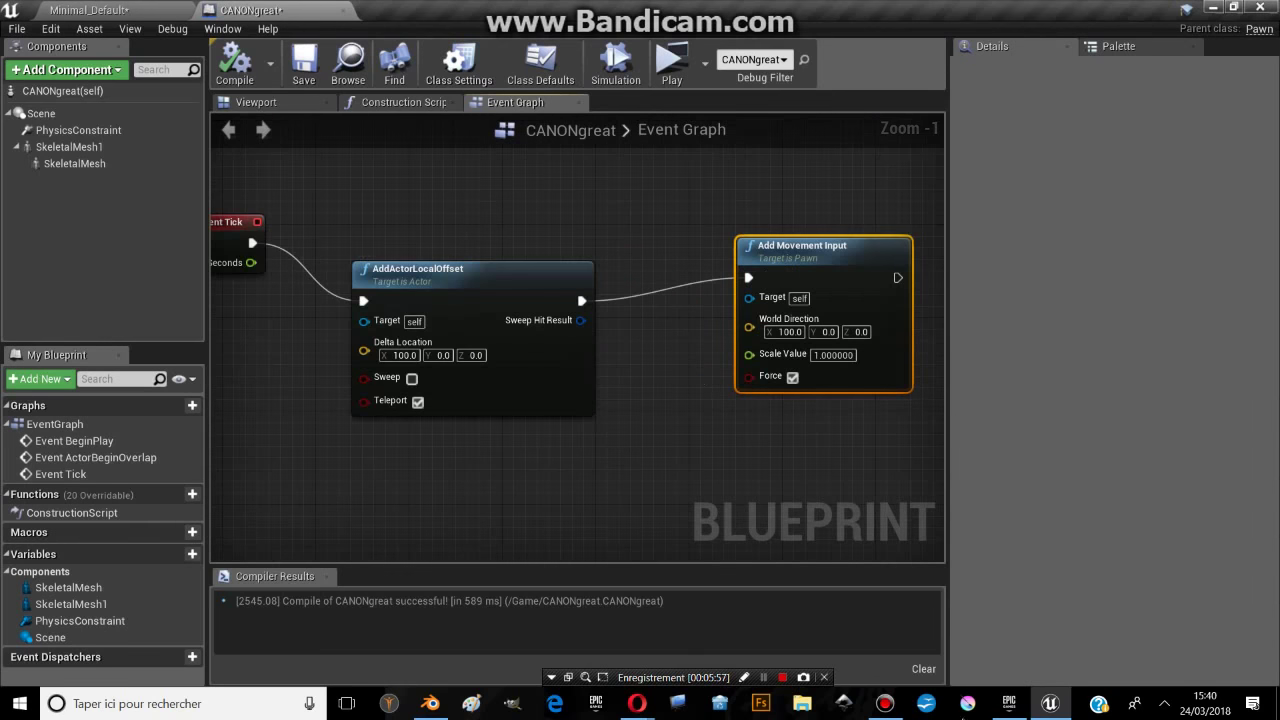
click(762, 678)
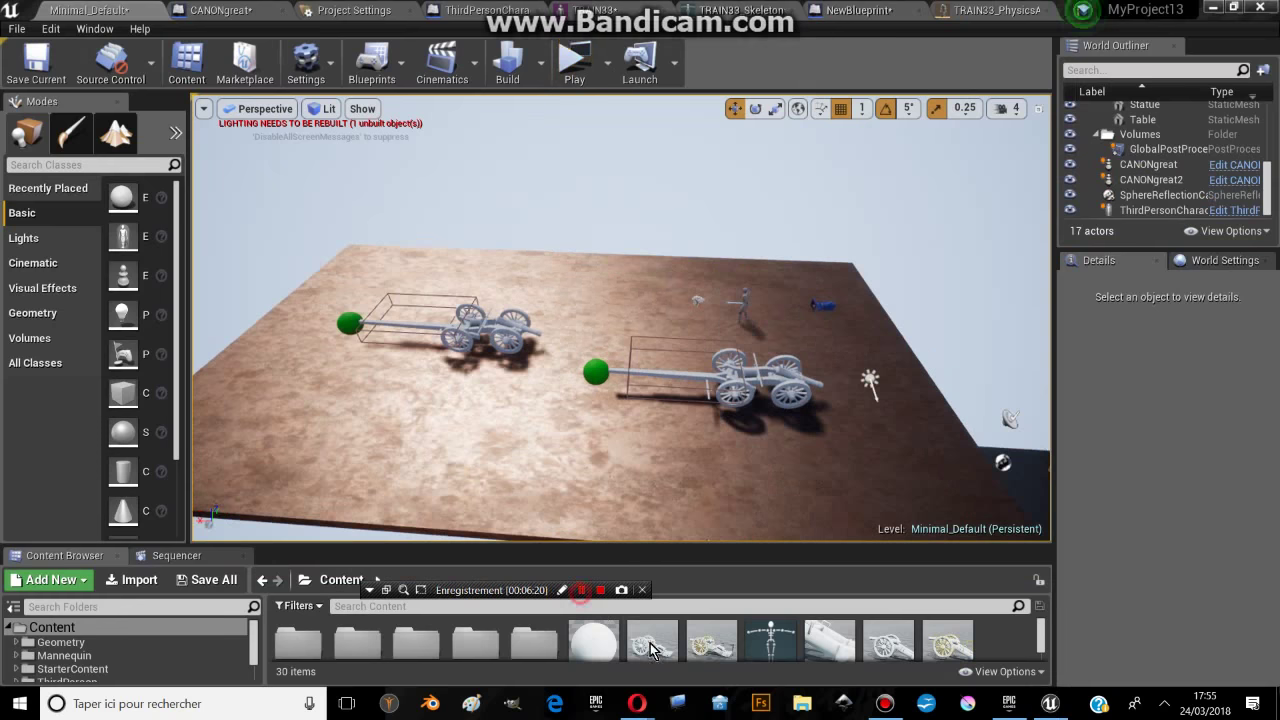
- In the CANONgreat blueprint, select the PhysicsConstraint component
click(218, 9)
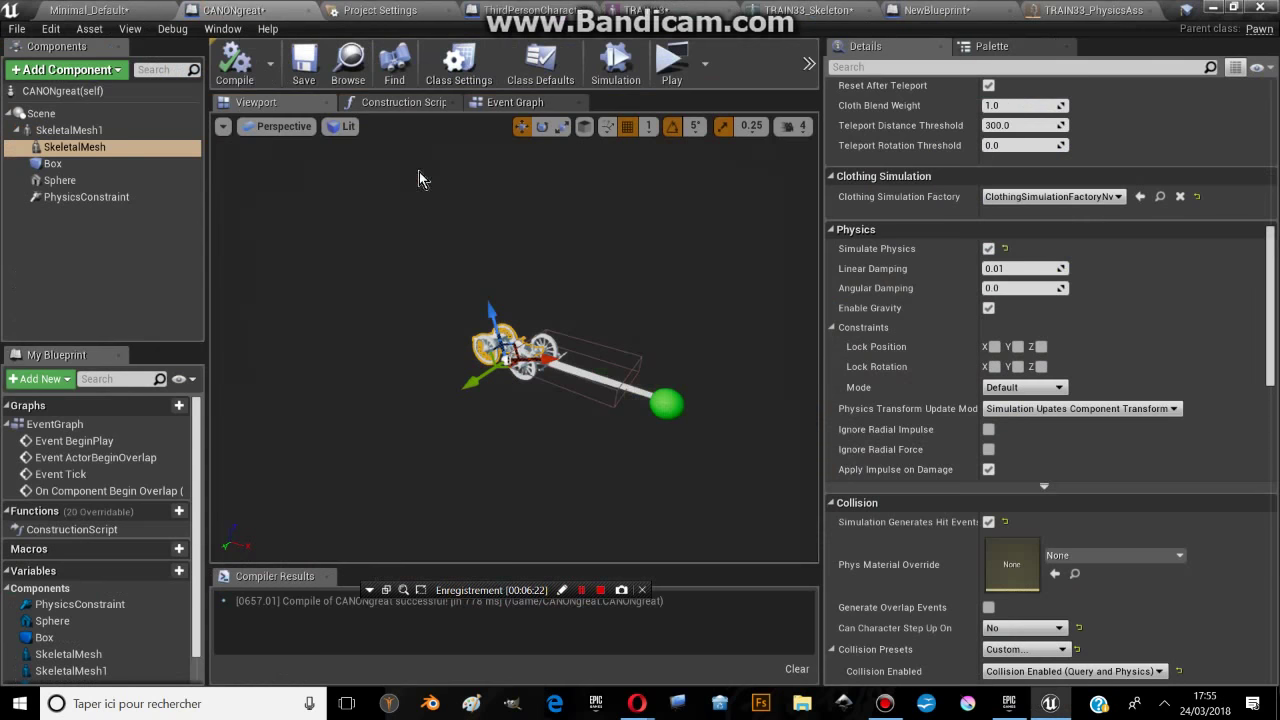
mouse_move(498, 253)
mouse_down()
mouse_move(498, 230)
mouse_move(470, 200)
mouse_move(460, 250)
mouse_move(585, 229)
mouse_up()
click(76, 199)
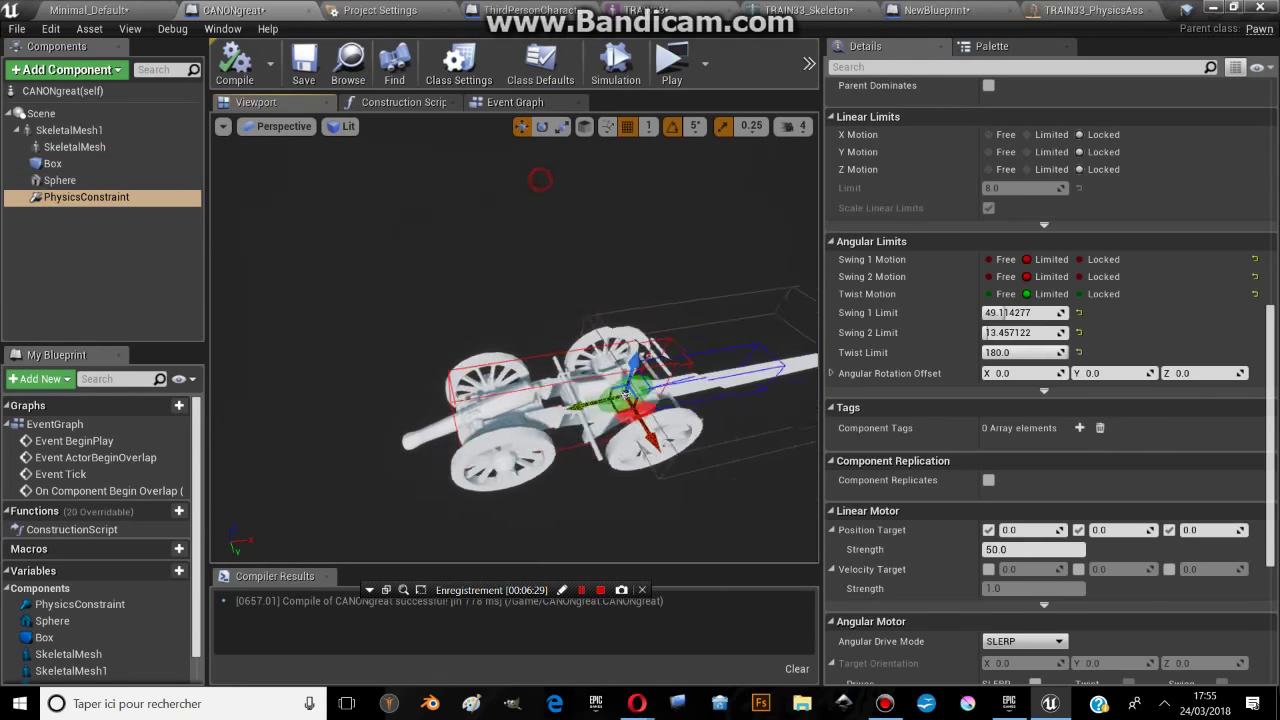
mouse_move(585, 229)
right_down()
mouse_move(557, 180)
mouse_move(522, 254)
right_up()
drag(522, 254, 558, 280)
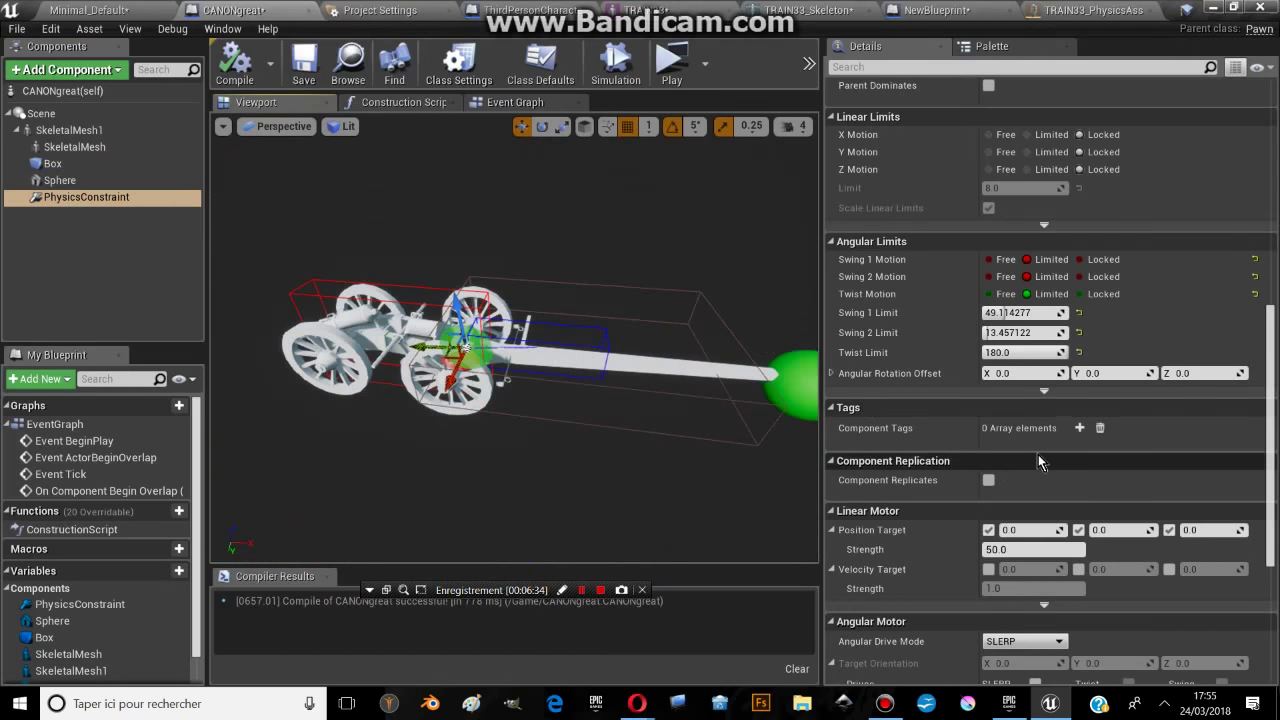
scroll(1038, 461, down, 3)
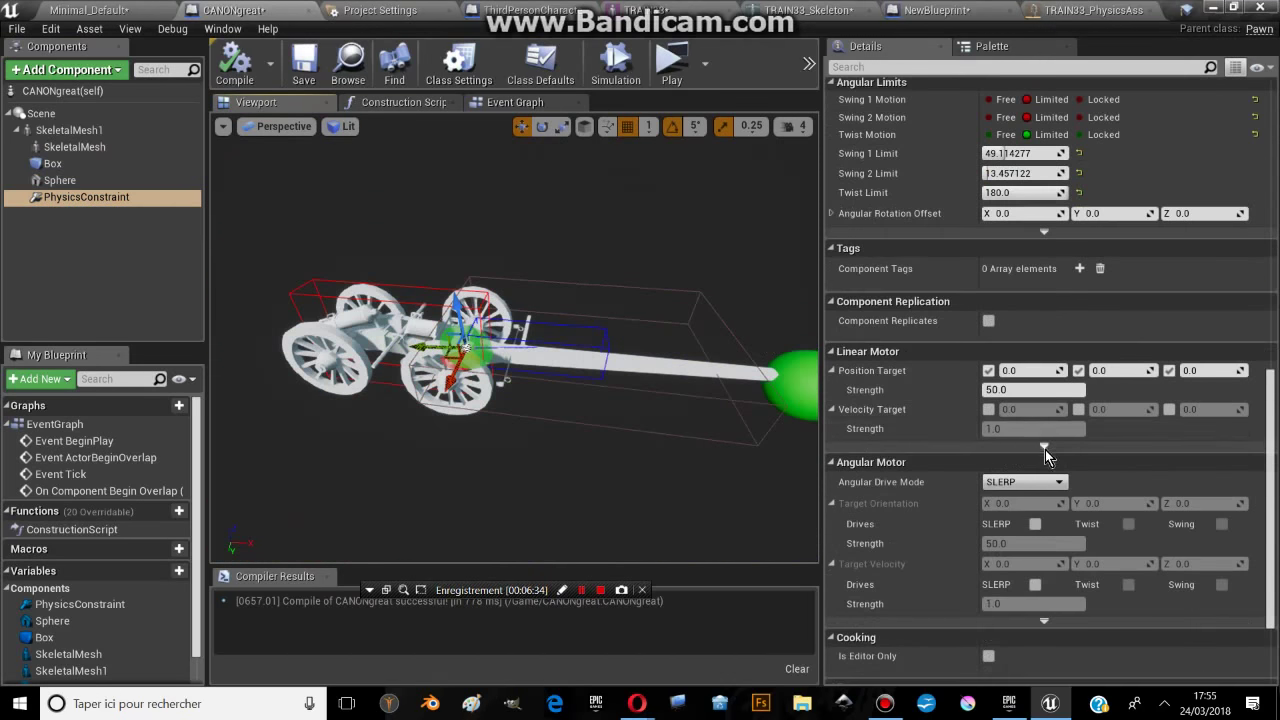
- Toggle the X and Y linear drives, and enable the SLERP orientation drive and Z velocity drive
click(989, 371)
click(1080, 371)
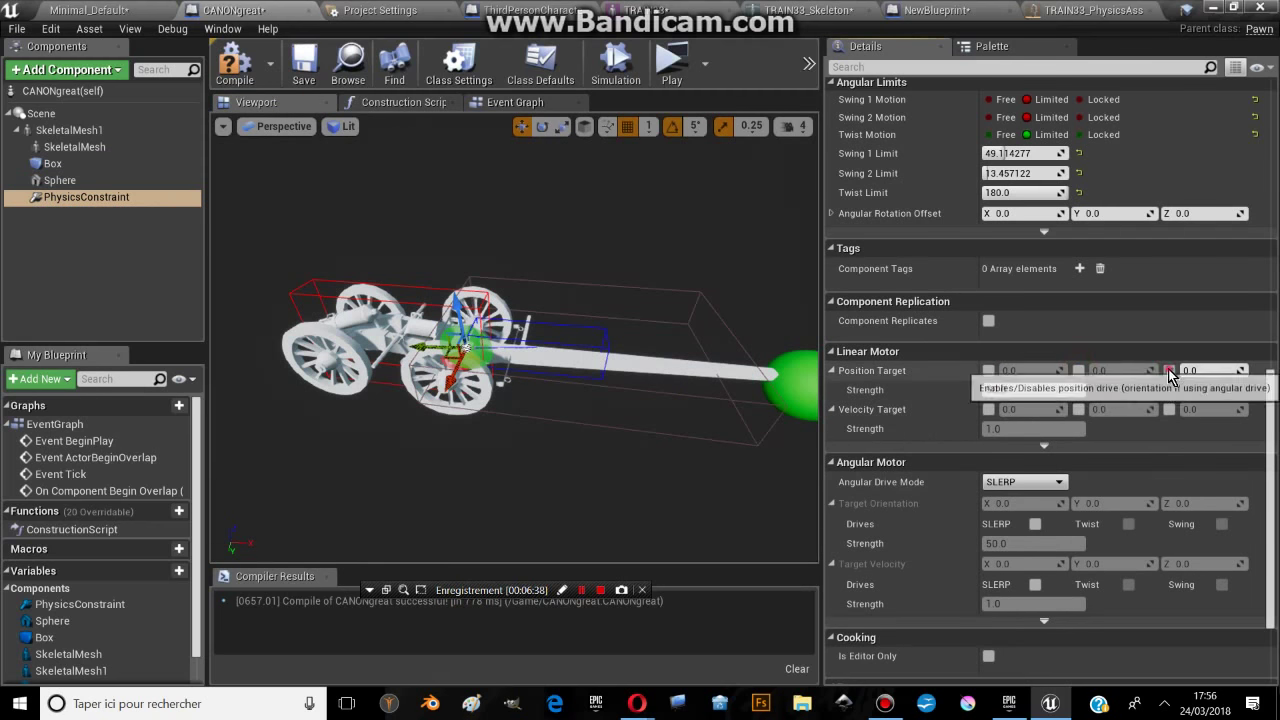
click(1035, 523)
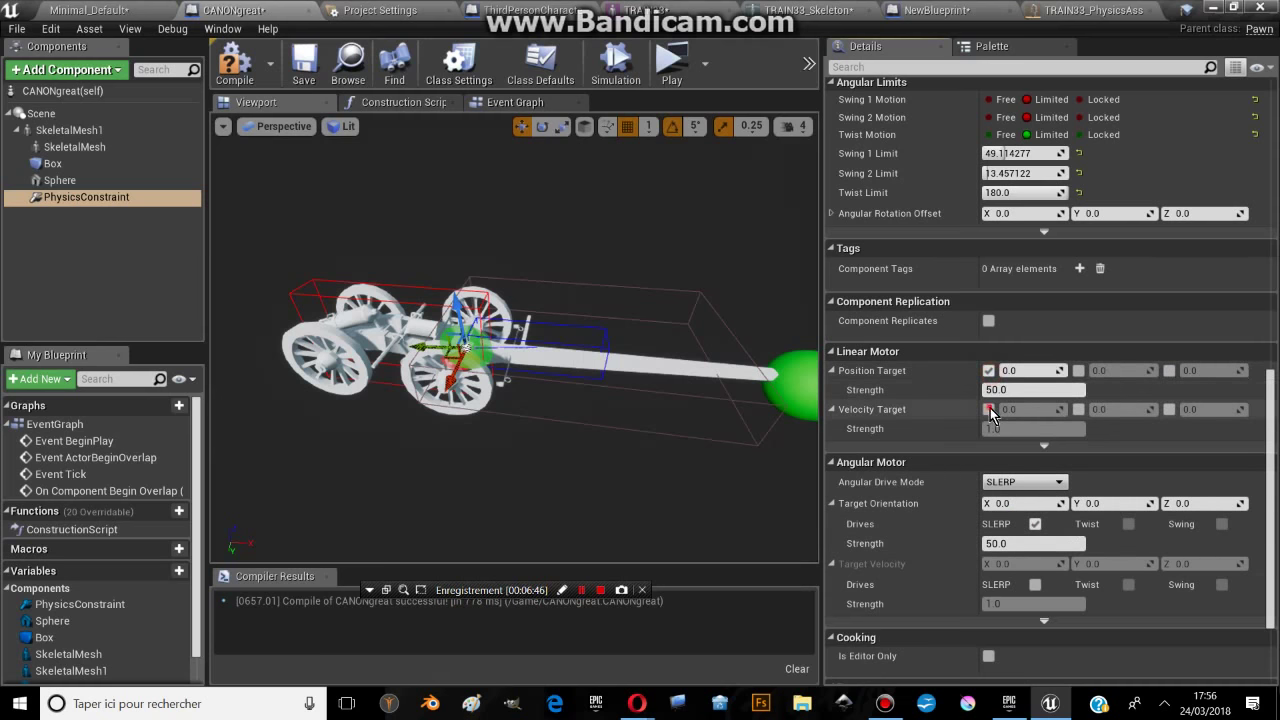
click(1169, 410)
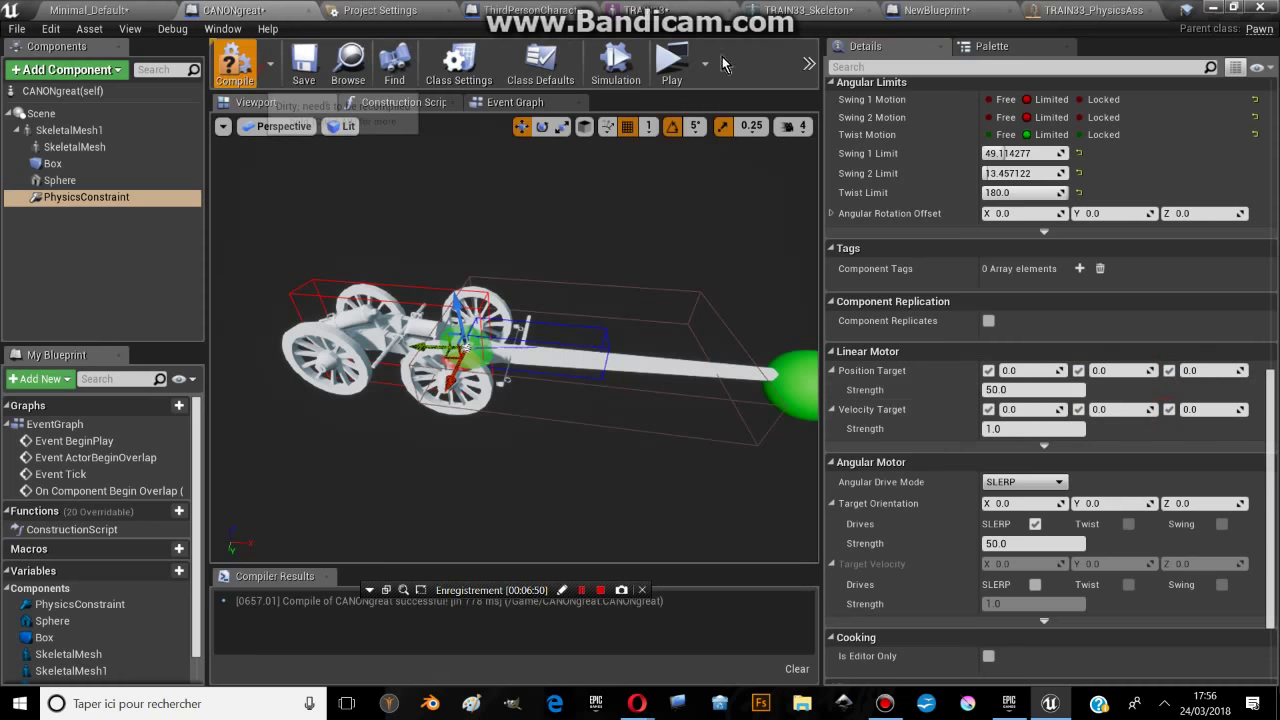
click(668, 75)
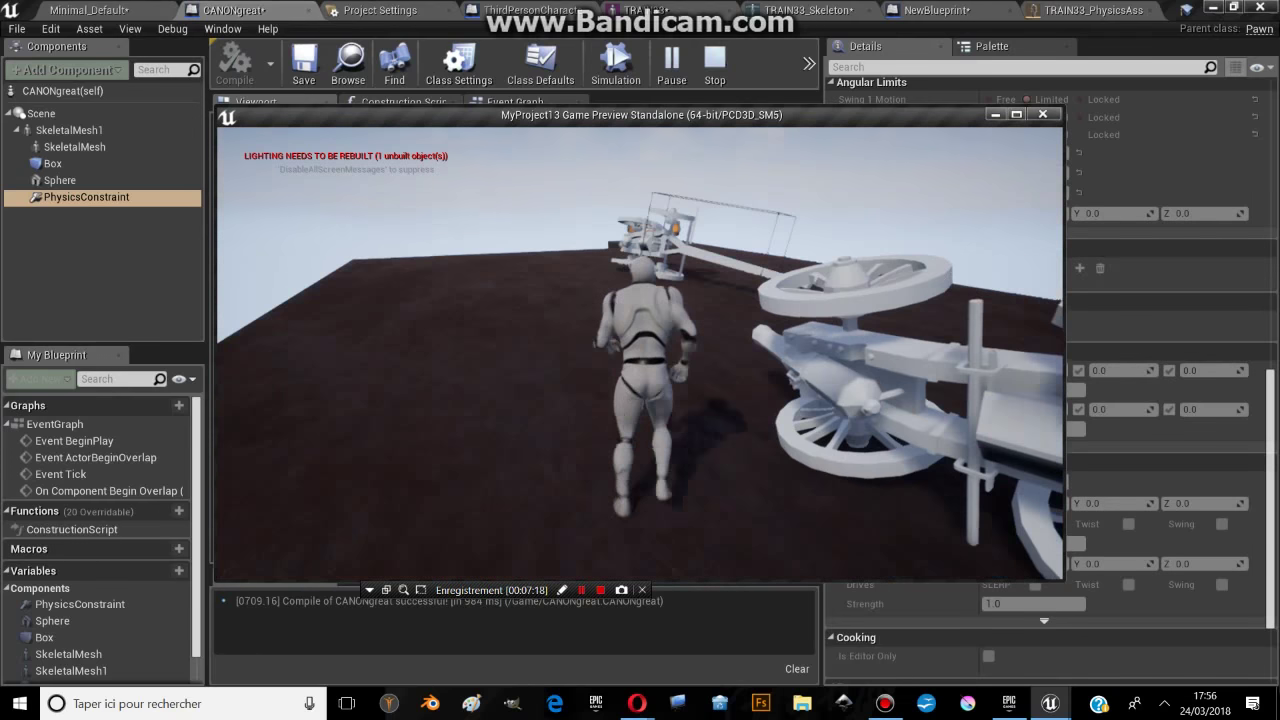
key(Escape)
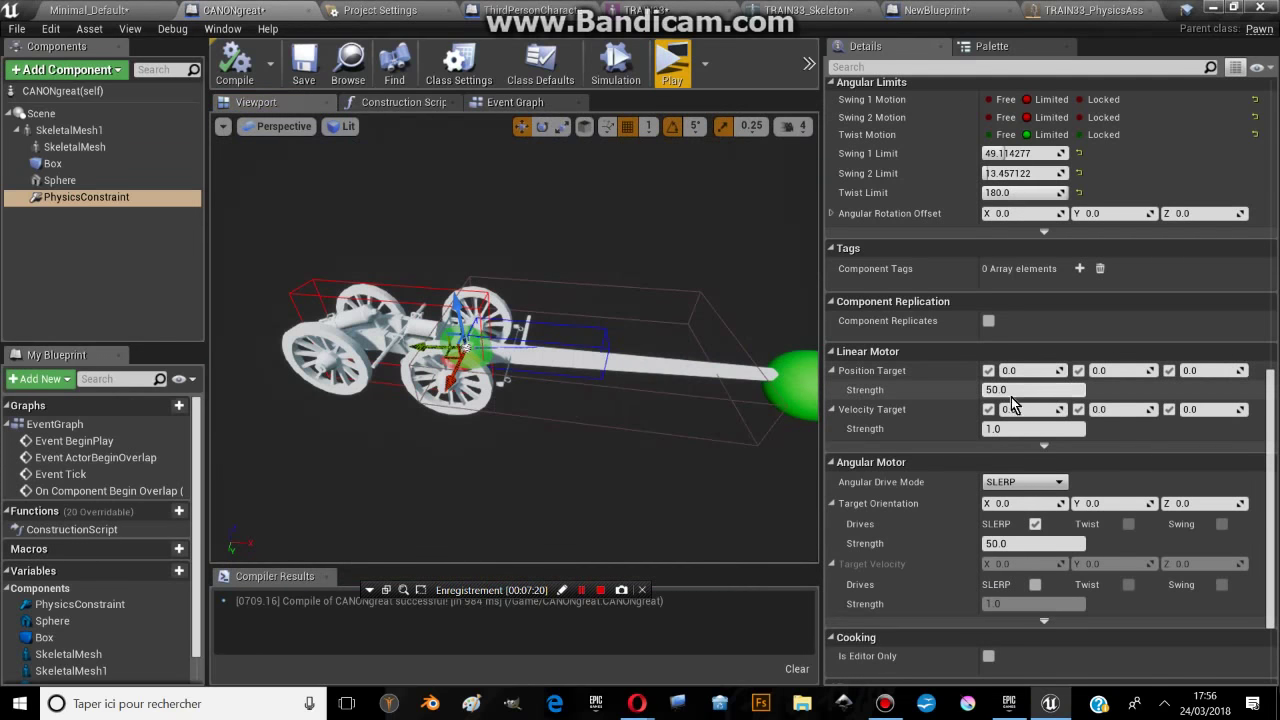
- Give both SkeletalMesh and SkeletalMesh1 a Linear Damping of 10.0, then compile and play
click(83, 148)
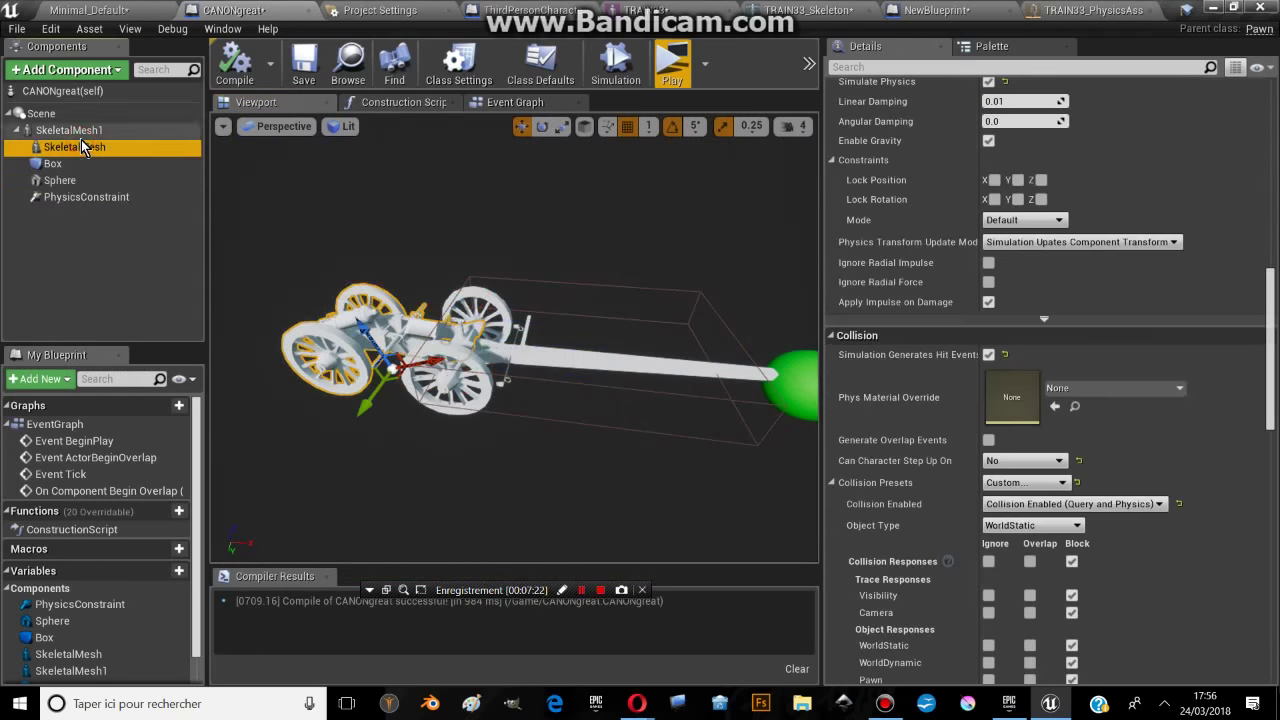
click(87, 131)
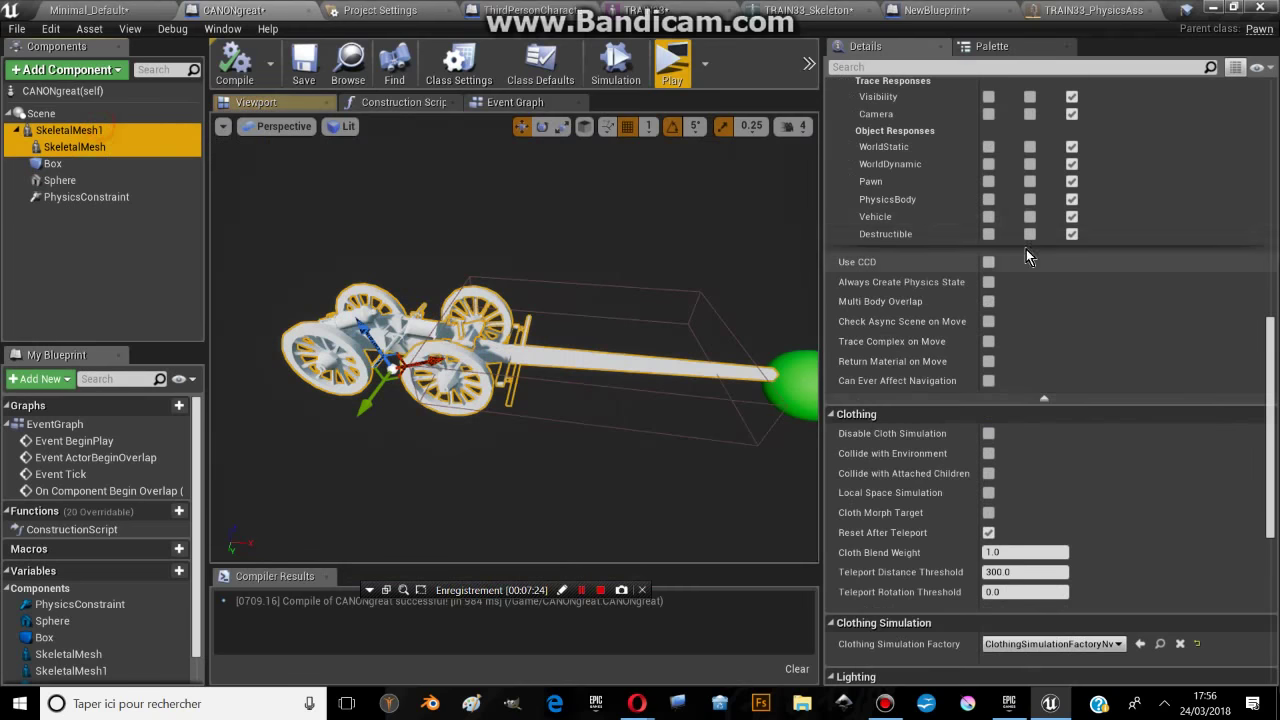
scroll(1080, 250, up, 4)
scroll(1070, 300, up, 5)
scroll(1060, 340, up, 2)
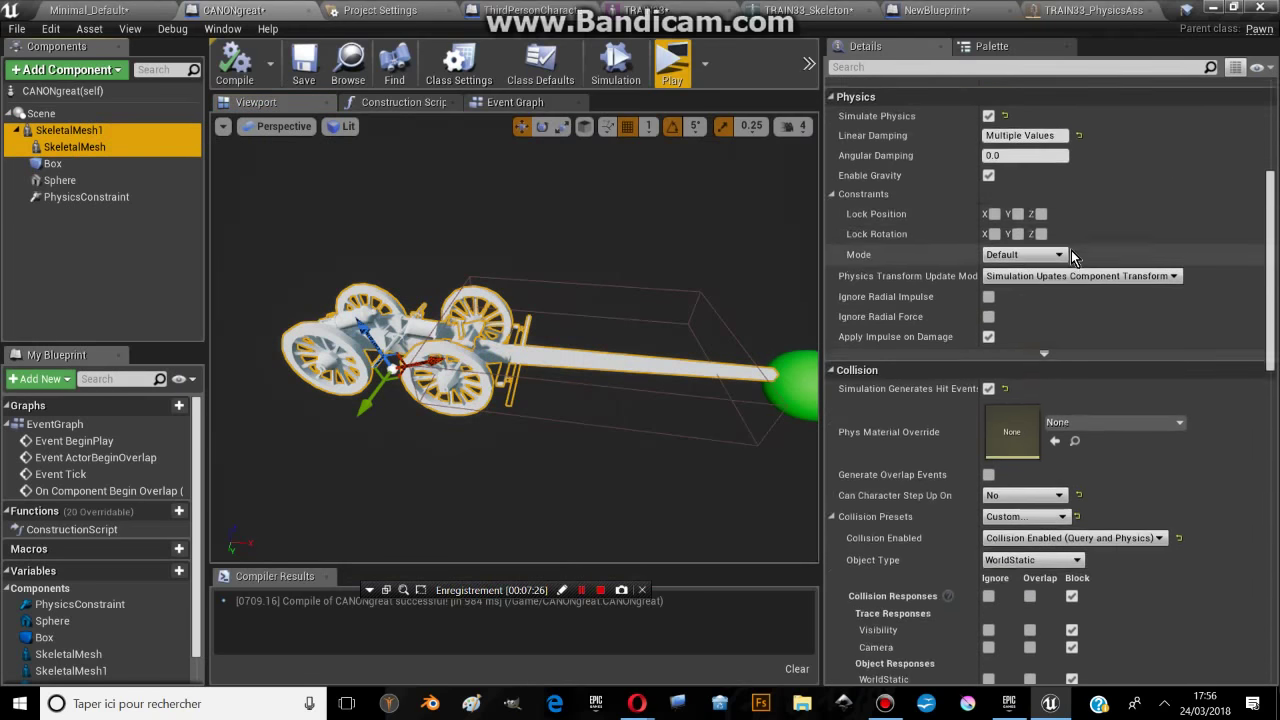
scroll(1080, 600, down, 2)
scroll(1072, 540, down, 2)
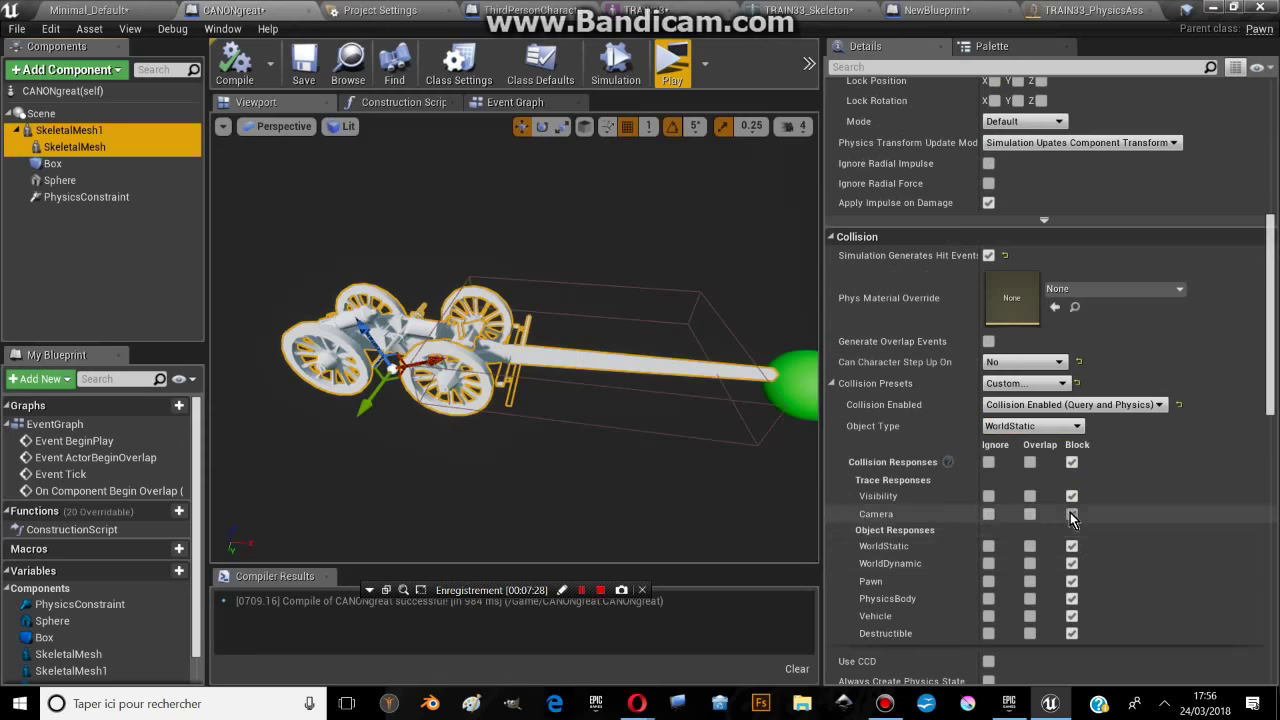
scroll(1040, 265, up, 1)
scroll(1073, 283, up, 1)
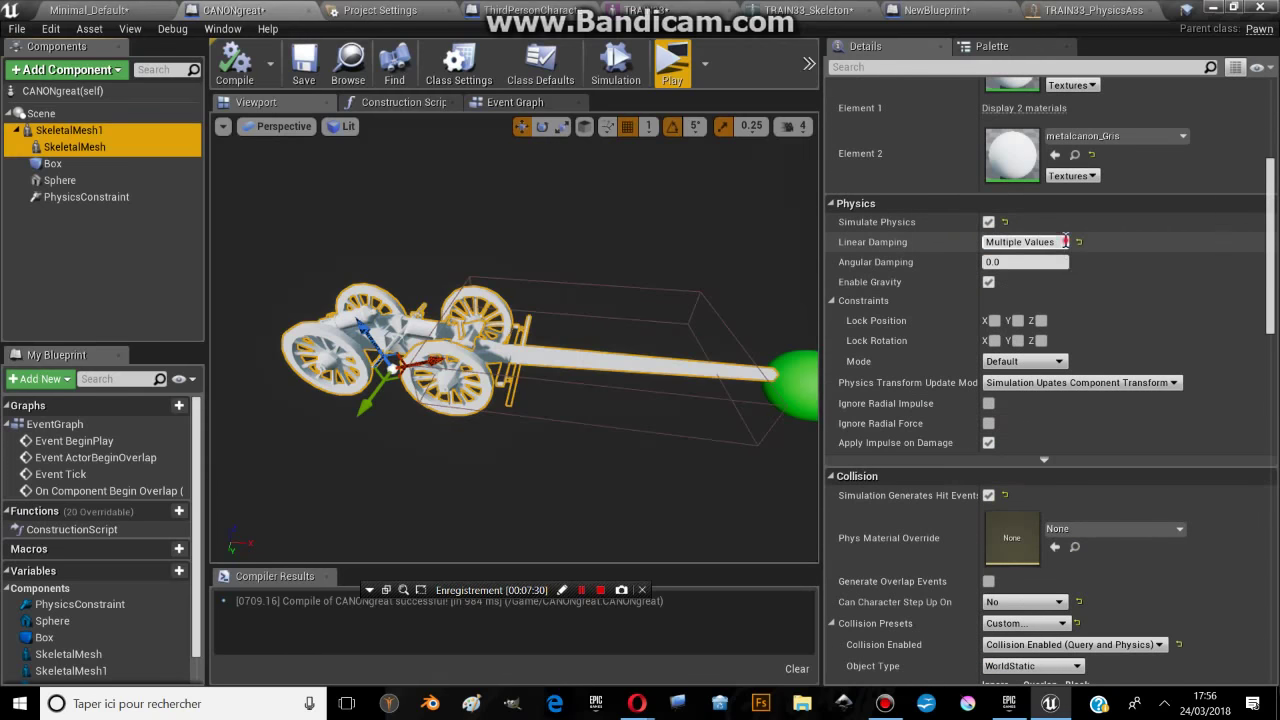
text(0)
key(Return)
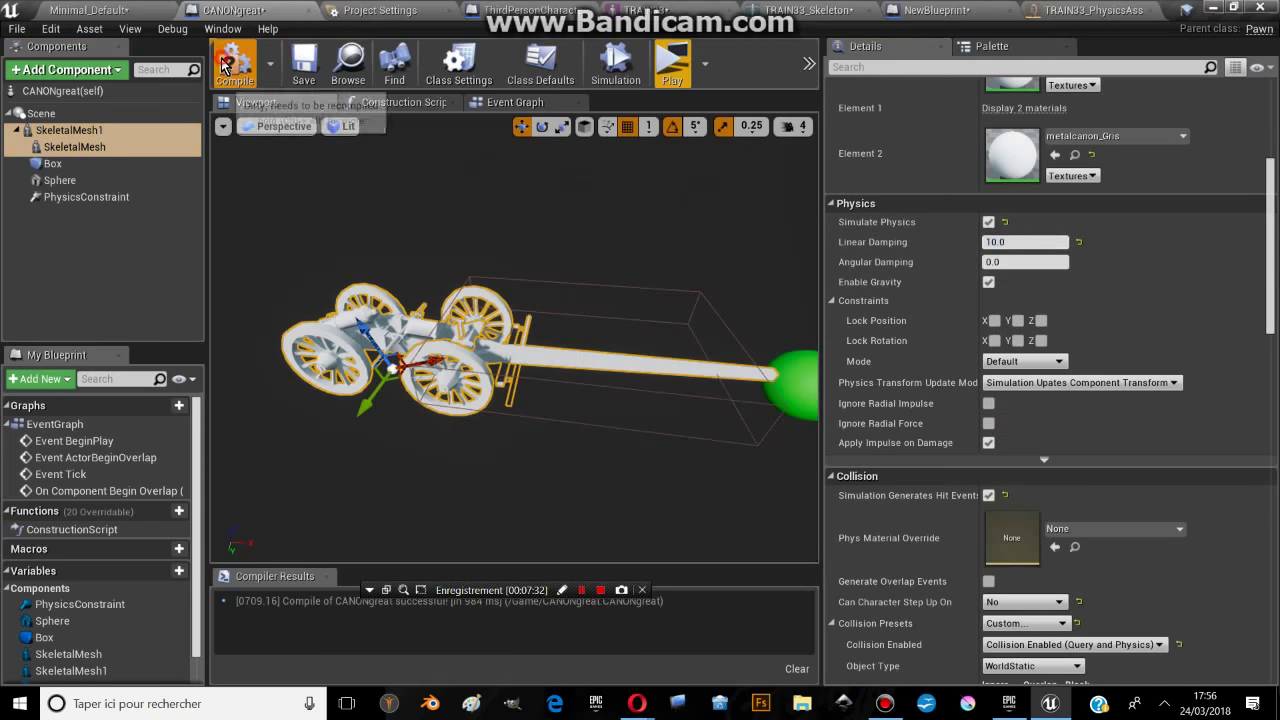
click(678, 62)
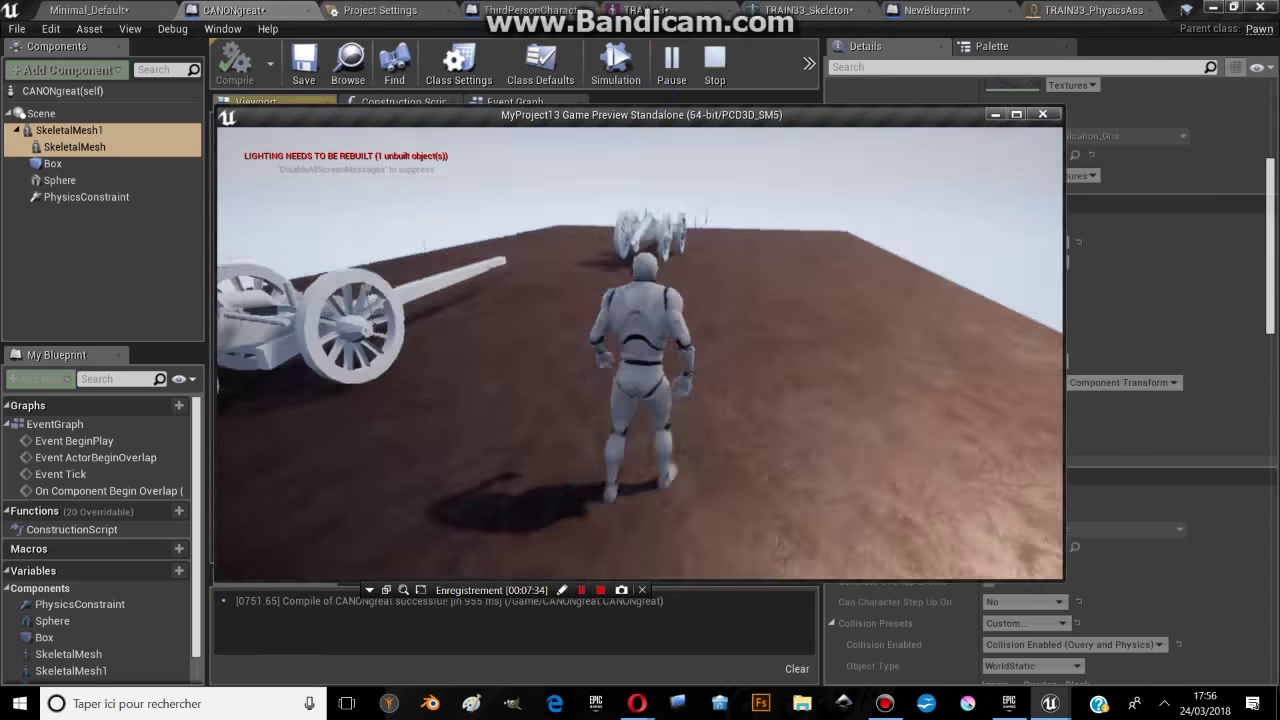
- Run the character into the damped cannons with W, then exit the preview with Esc
key(w)
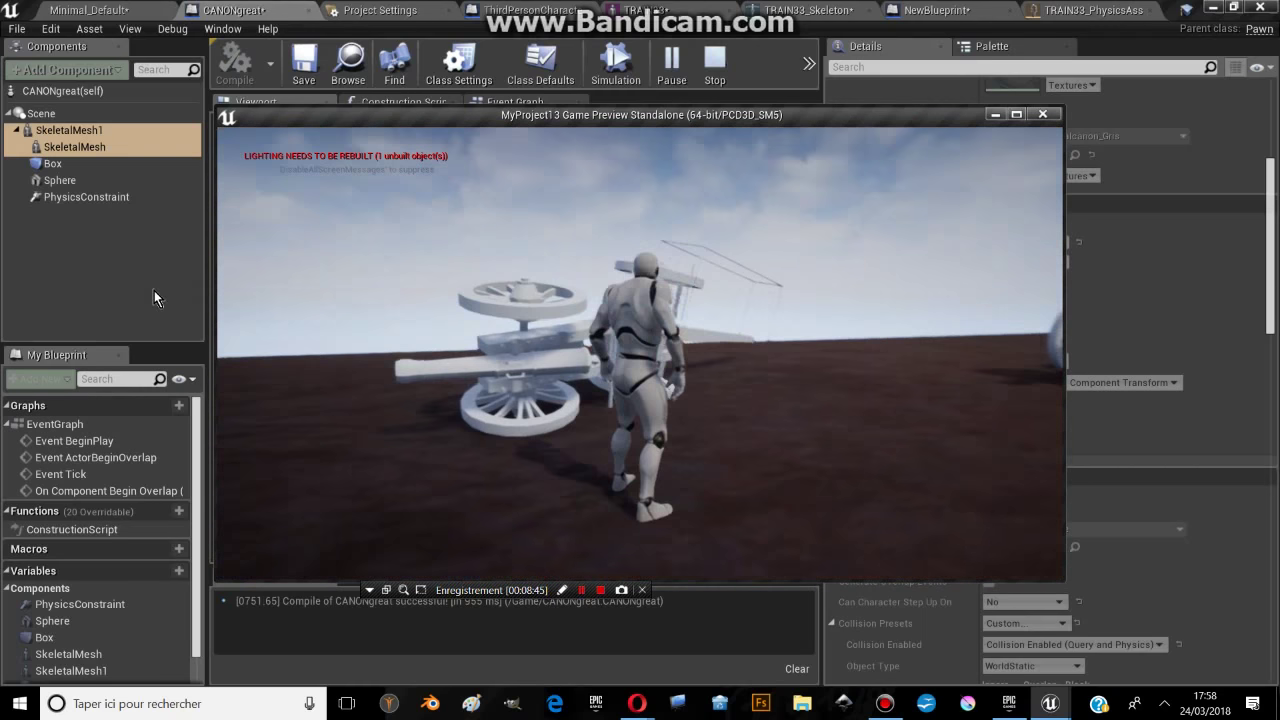
key(Escape)
- Inspect the TRAIN33 physics asset's constraint cone from around the cannon
click(1073, 12)
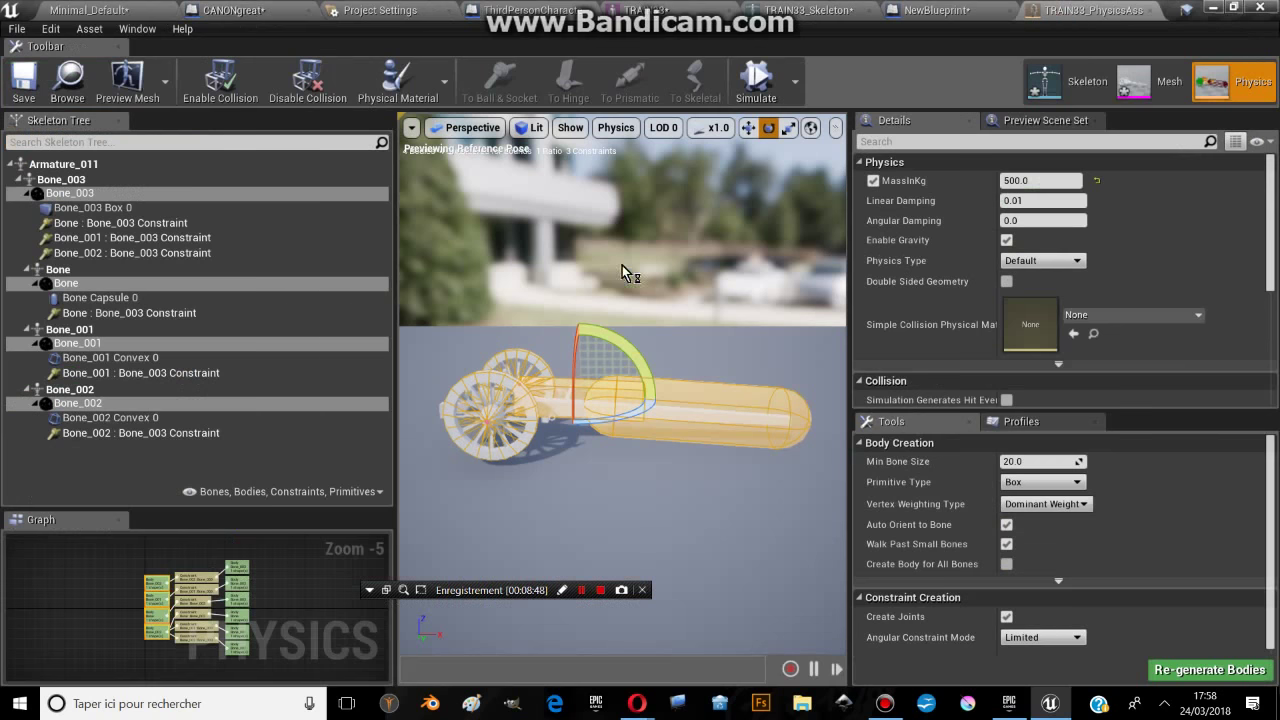
right_drag(580, 344, 640, 344)
right_drag(478, 371, 478, 371)
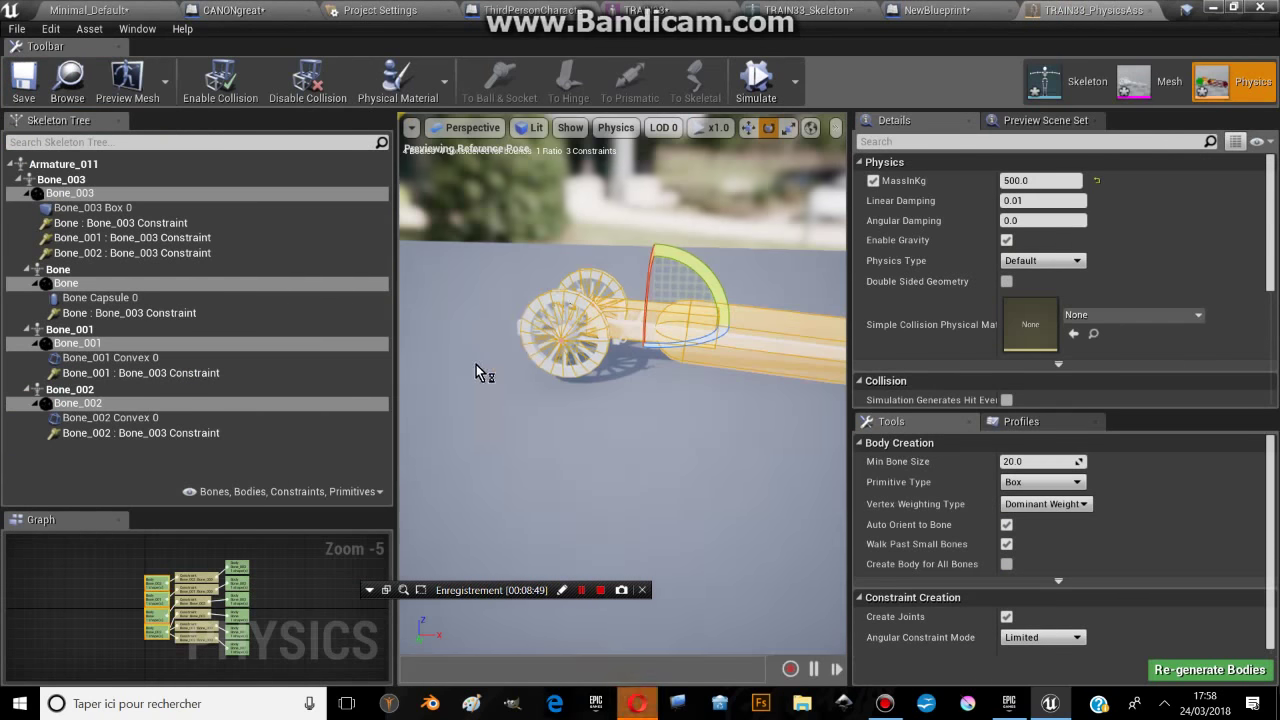
click(512, 352)
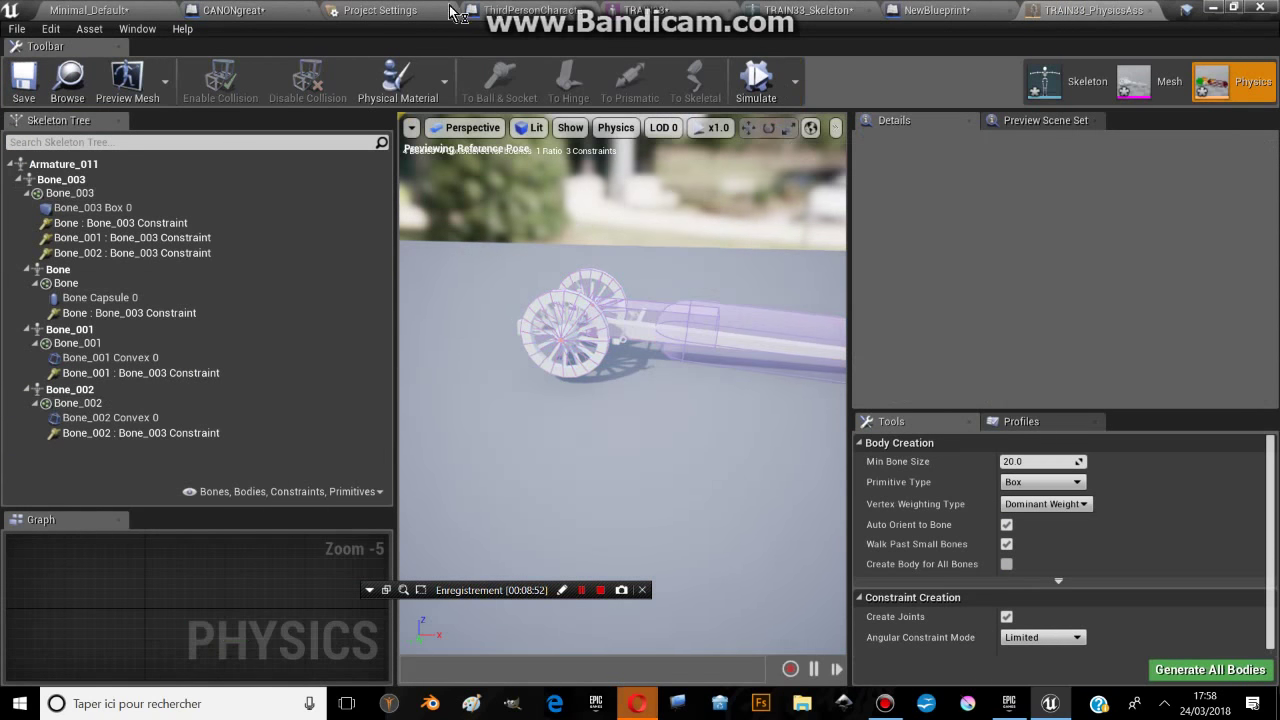
- Open the CANONgreat cannon mesh's physics asset, enlarge the Bone_002 box body, and save
click(205, 12)
click(75, 147)
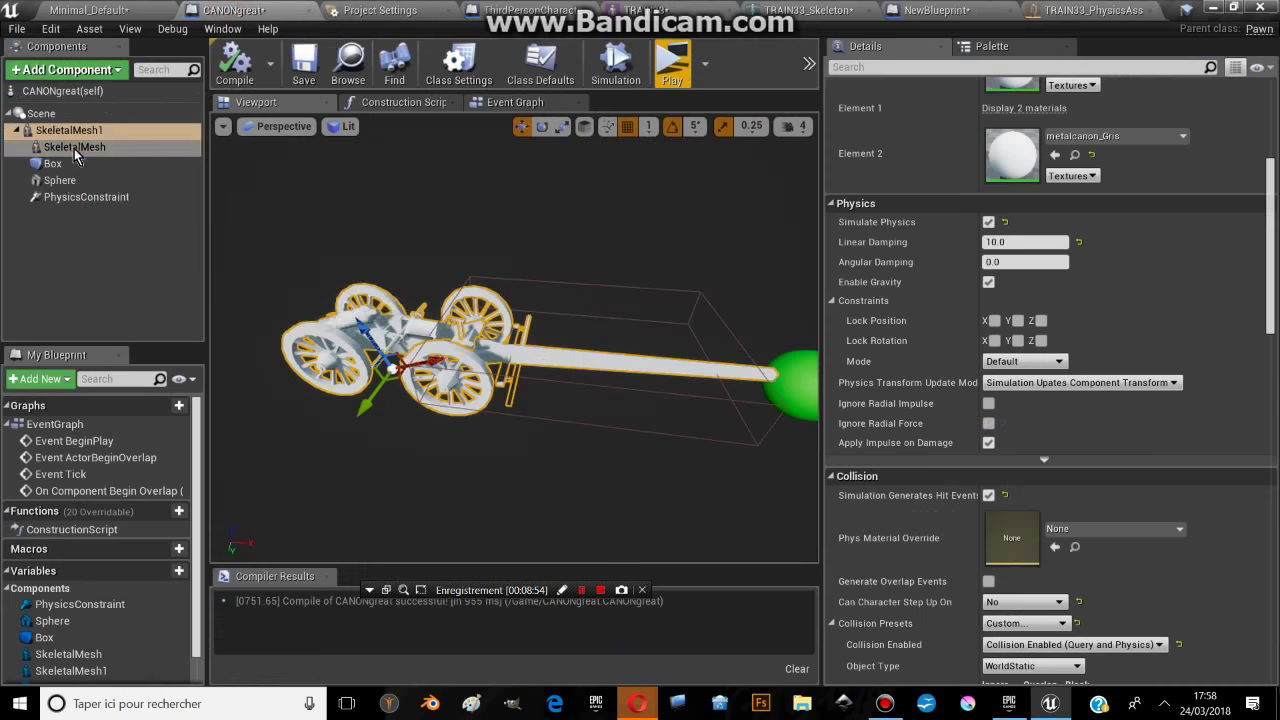
double_click(1008, 211)
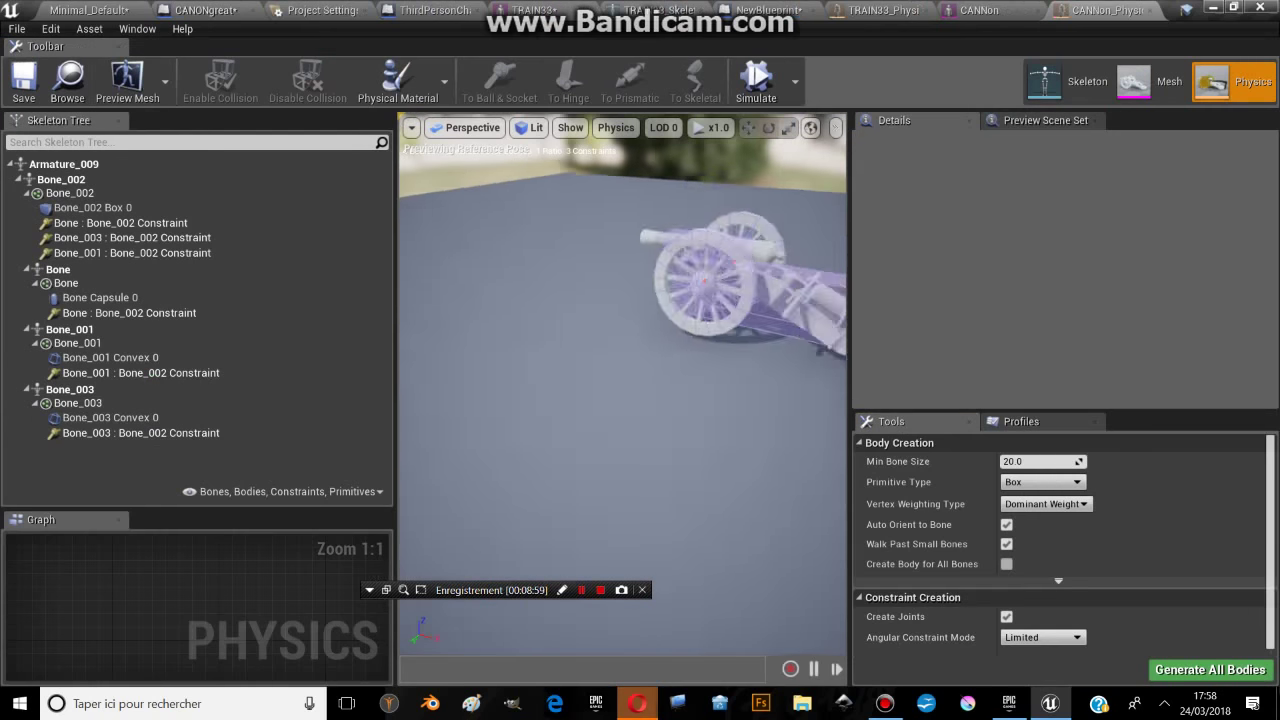
drag(562, 186, 562, 186)
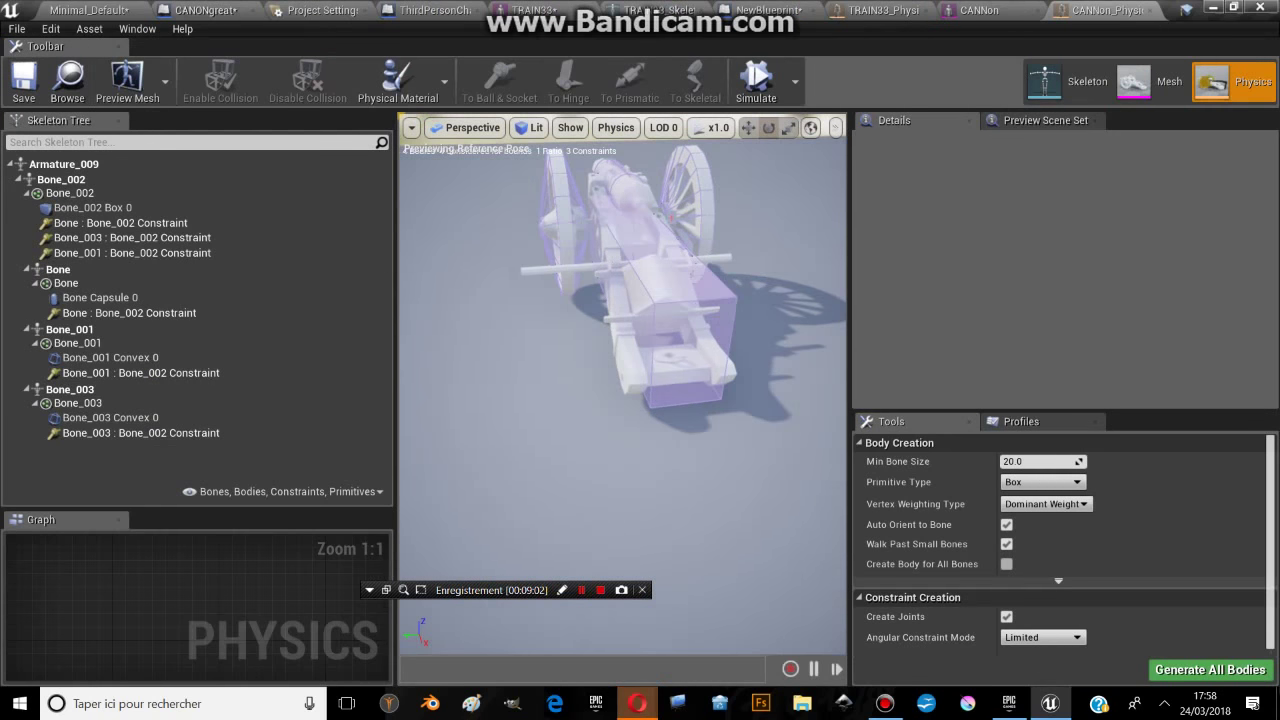
click(703, 310)
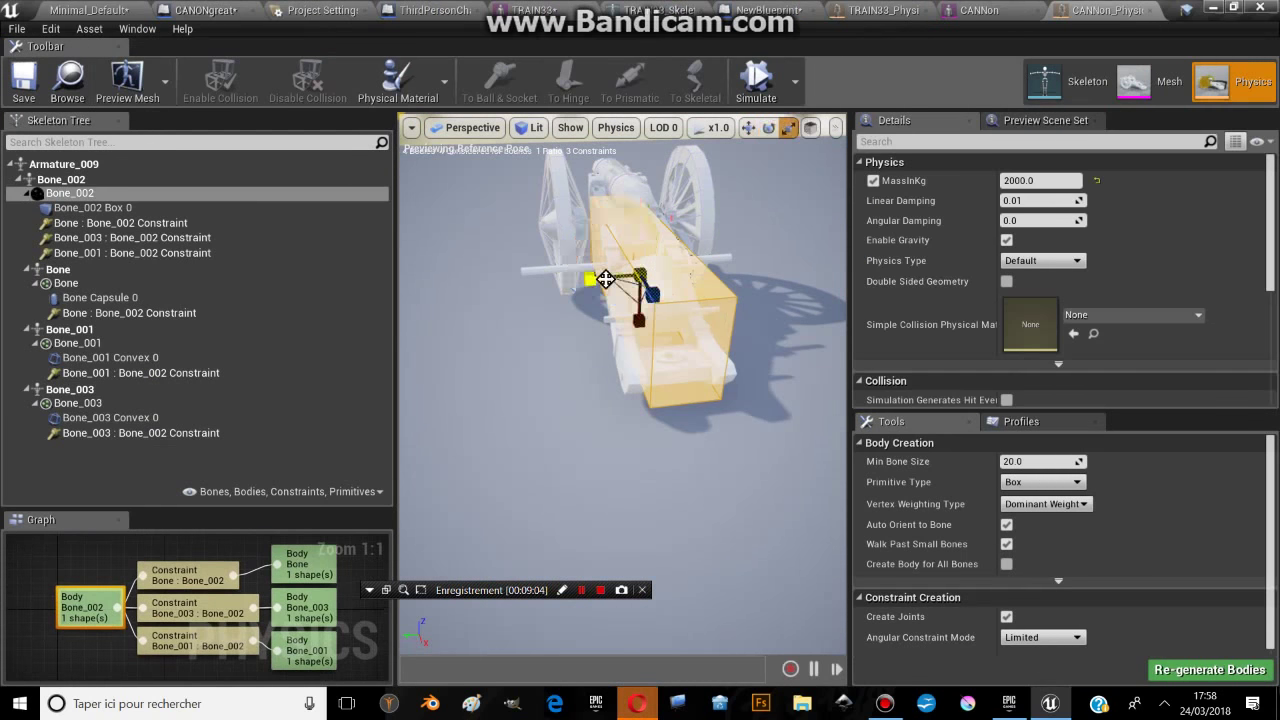
drag(591, 284, 630, 300)
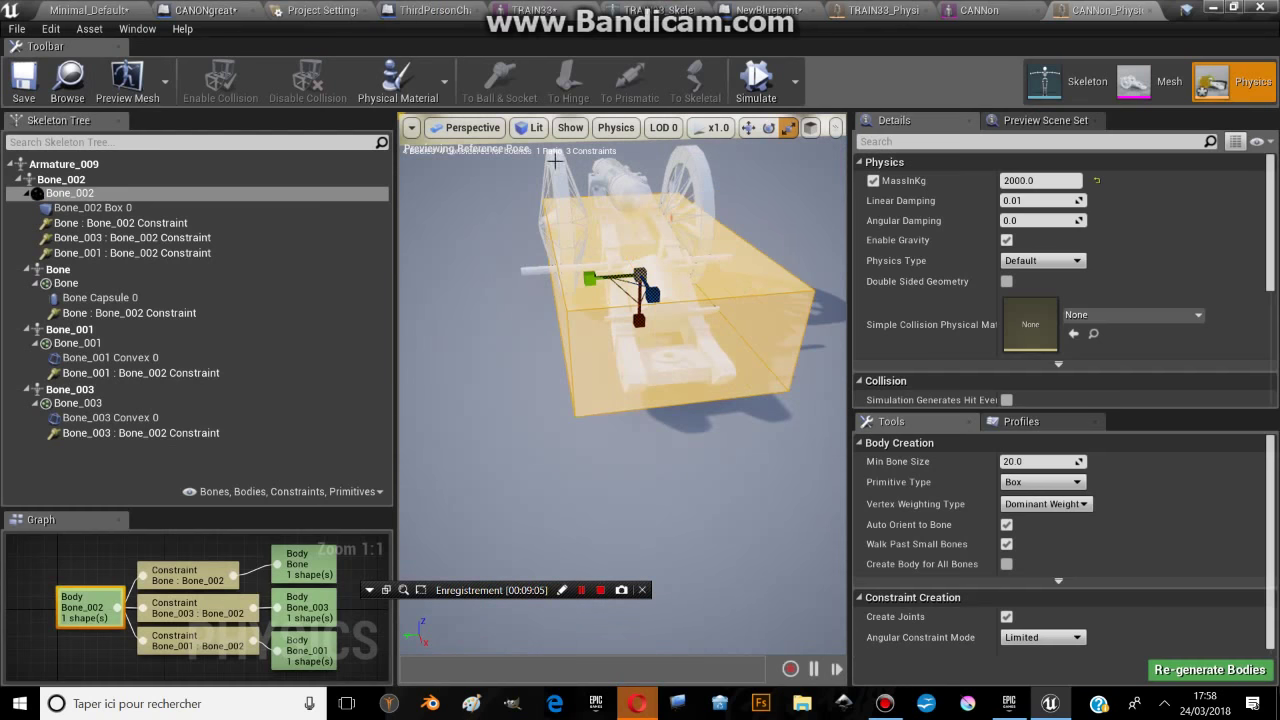
click(35, 80)
click(88, 9)
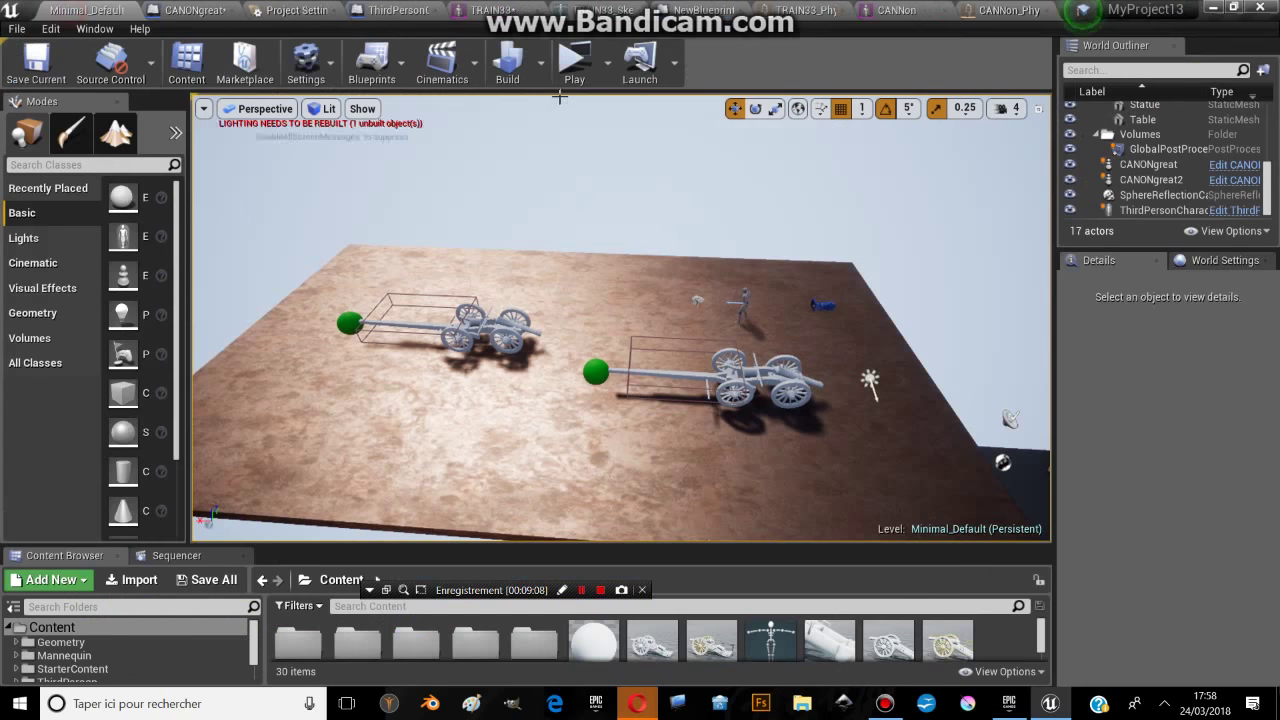
- After a quick play test, narrow, slide and enlarge the Bone_002 box body around the carriage
click(578, 88)
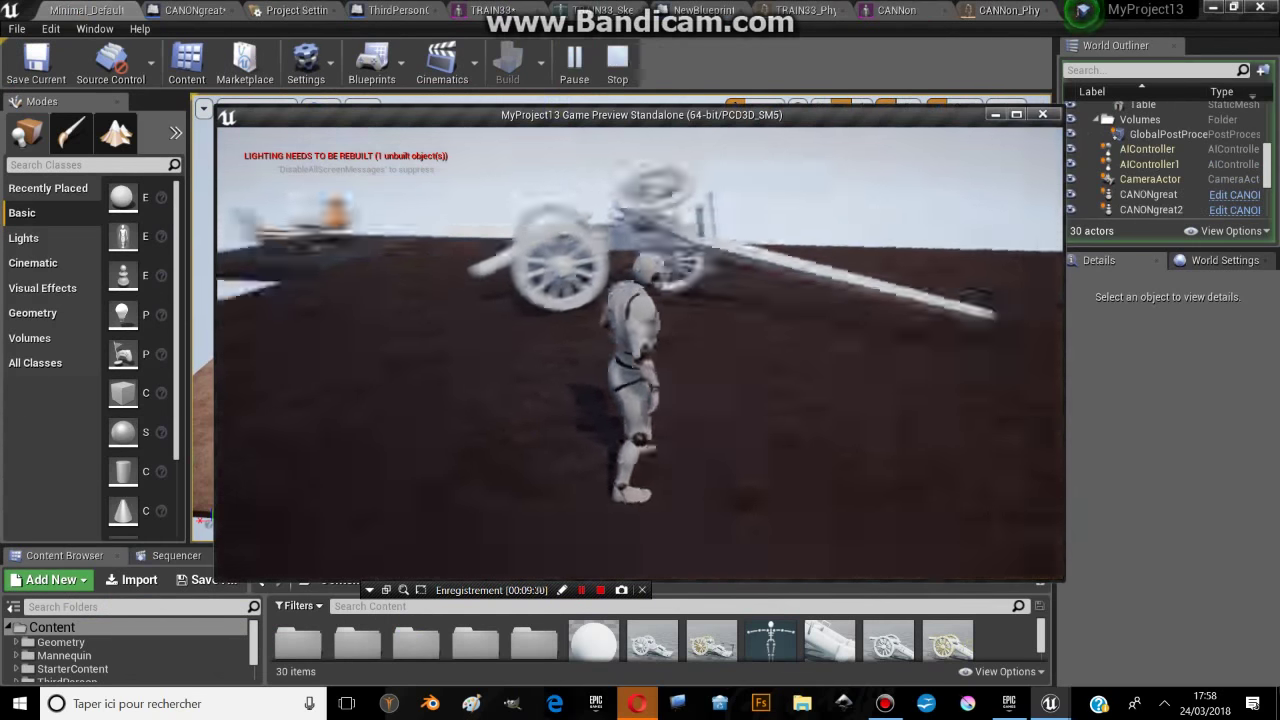
key(Escape)
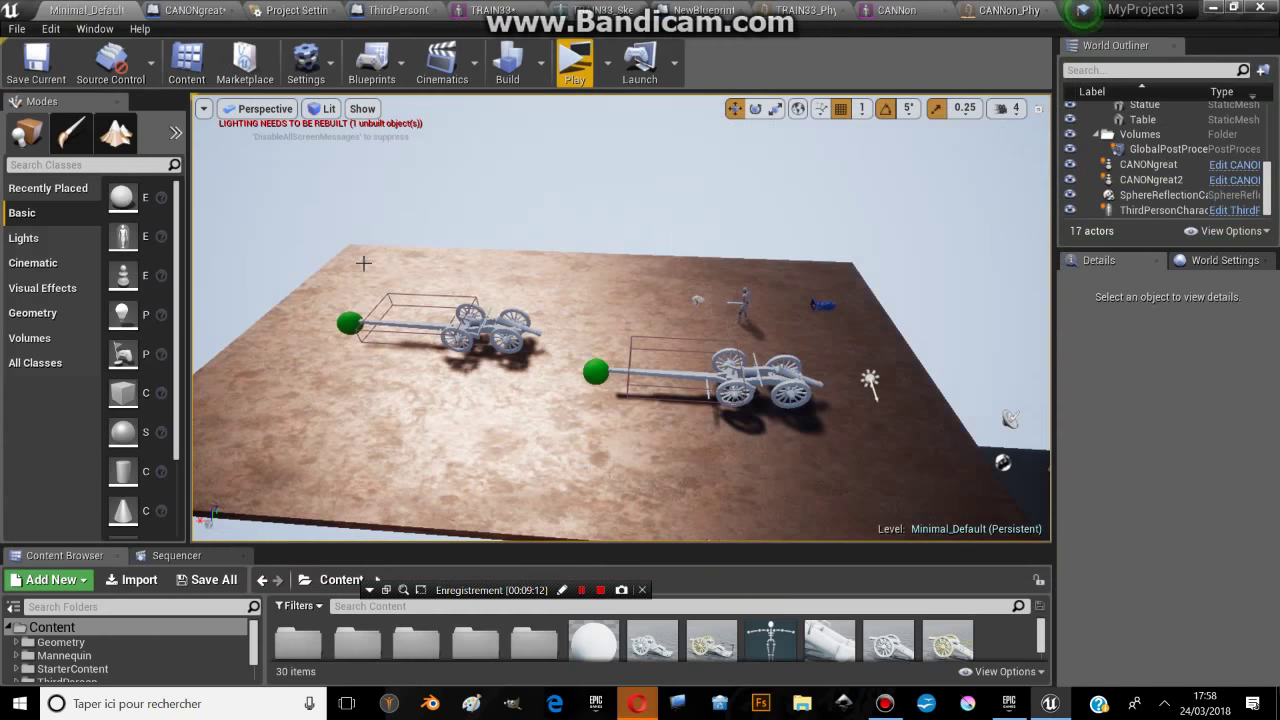
click(1000, 10)
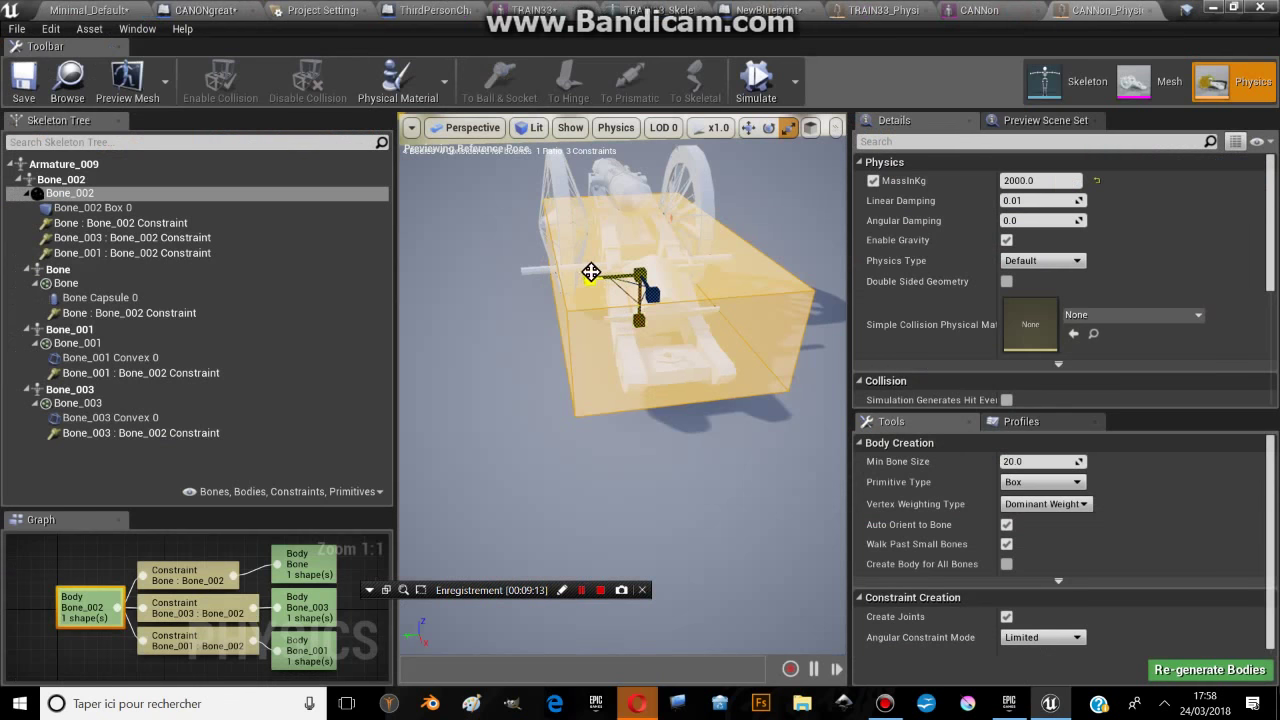
drag(593, 287, 615, 286)
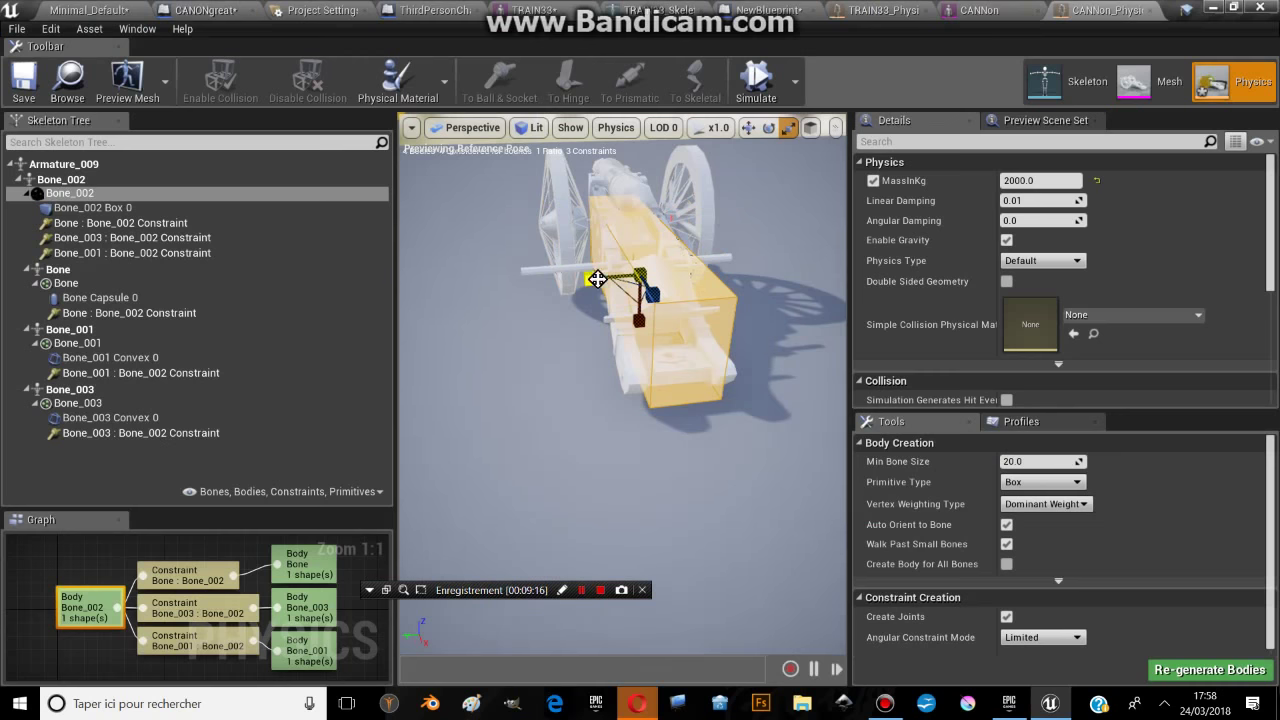
mouse_move(598, 272)
right_down()
mouse_move(575, 255)
mouse_move(660, 293)
right_up()
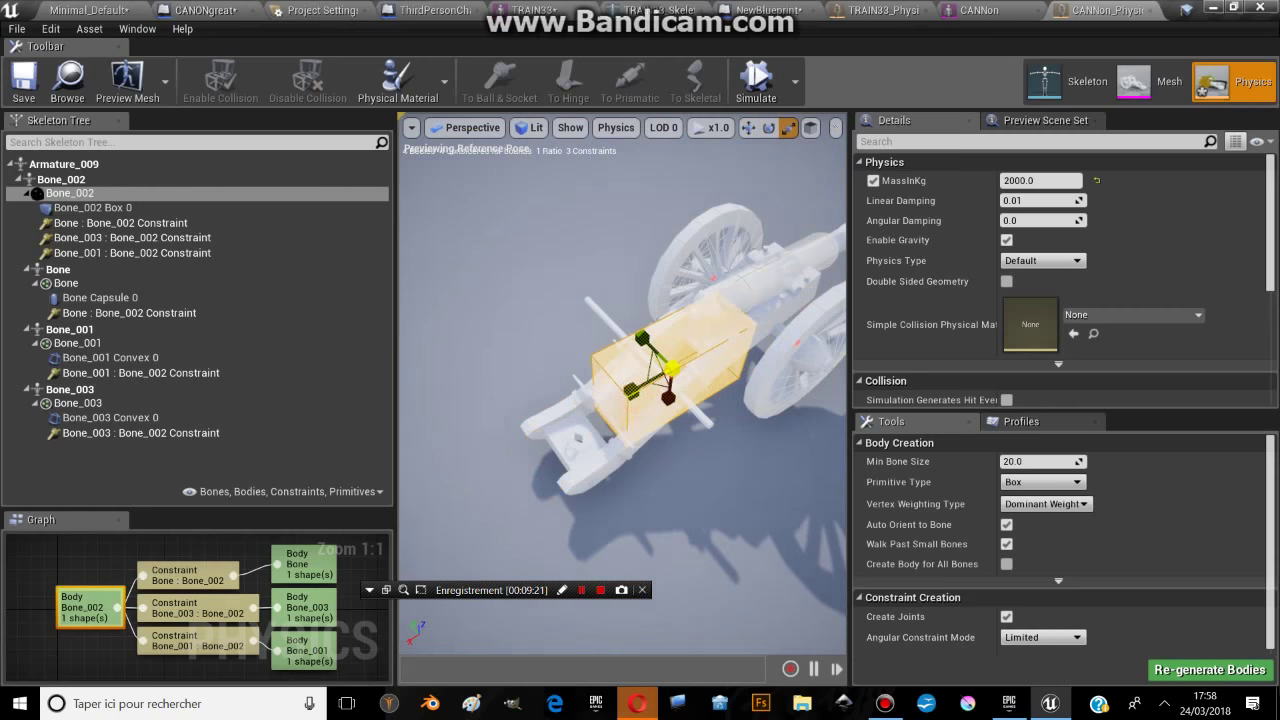
drag(608, 399, 564, 418)
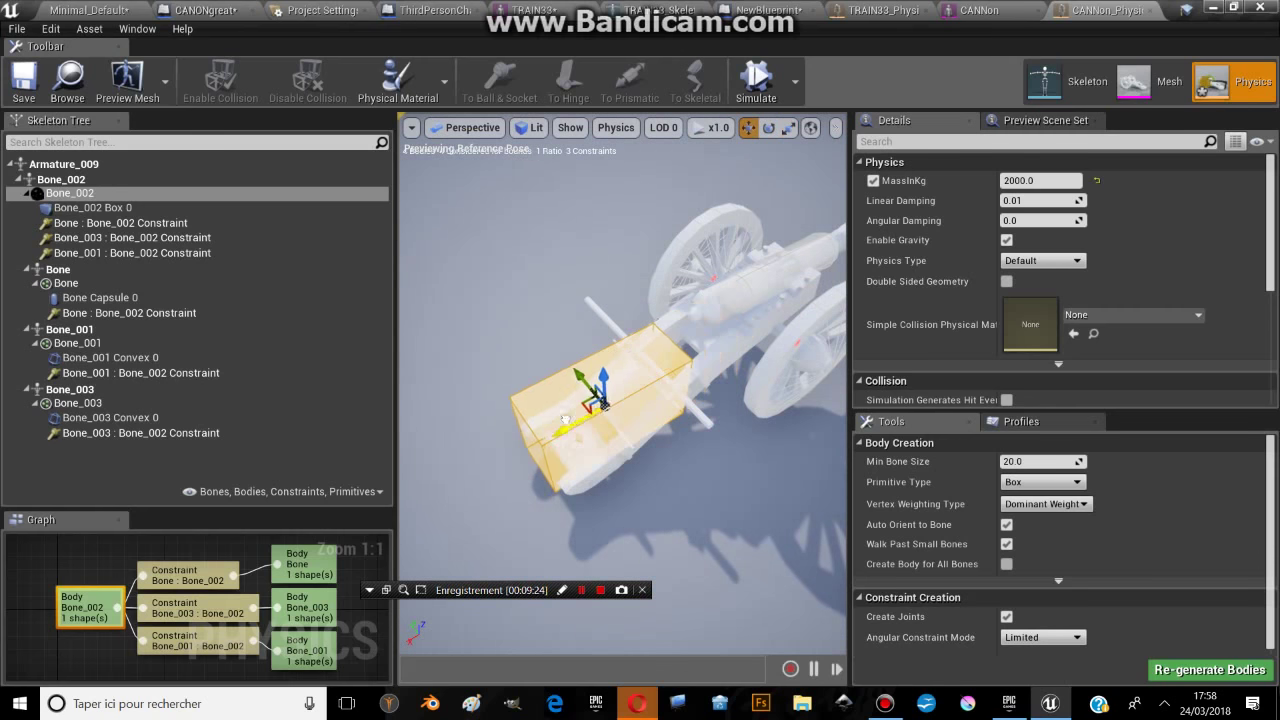
drag(571, 362, 540, 330)
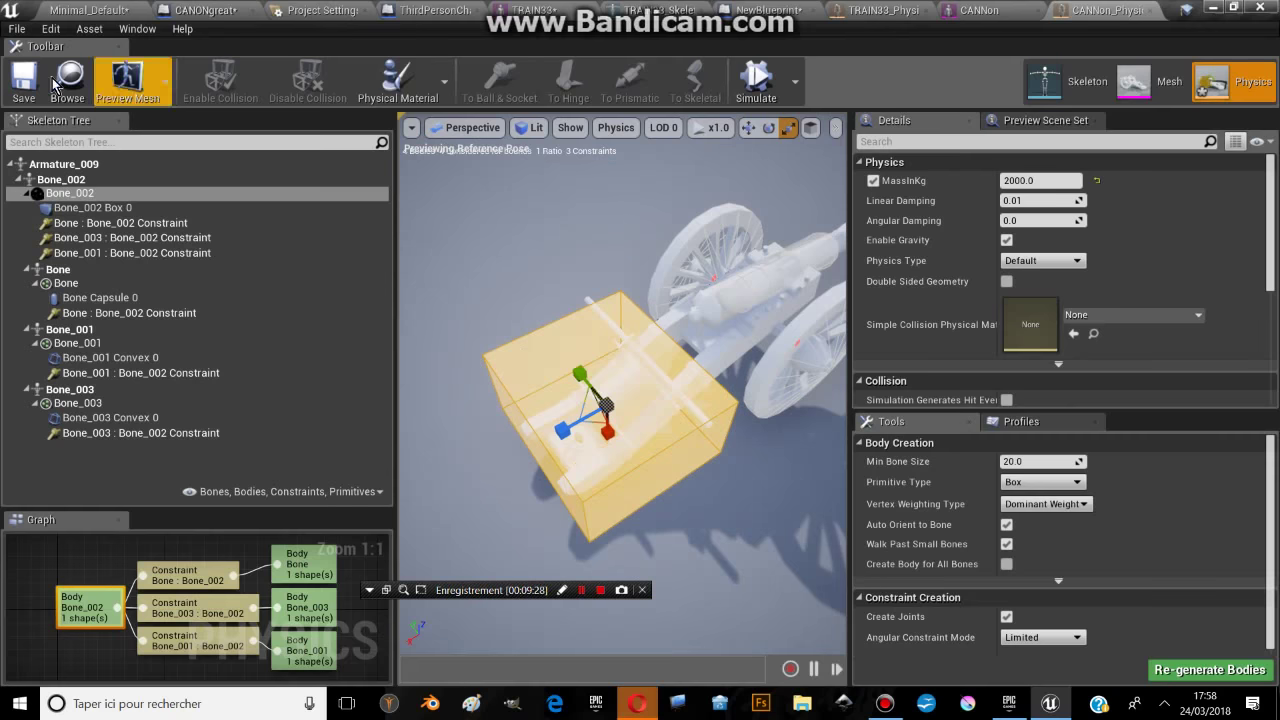
- Play-test the level again, walking the character toward the cannons
click(78, 12)
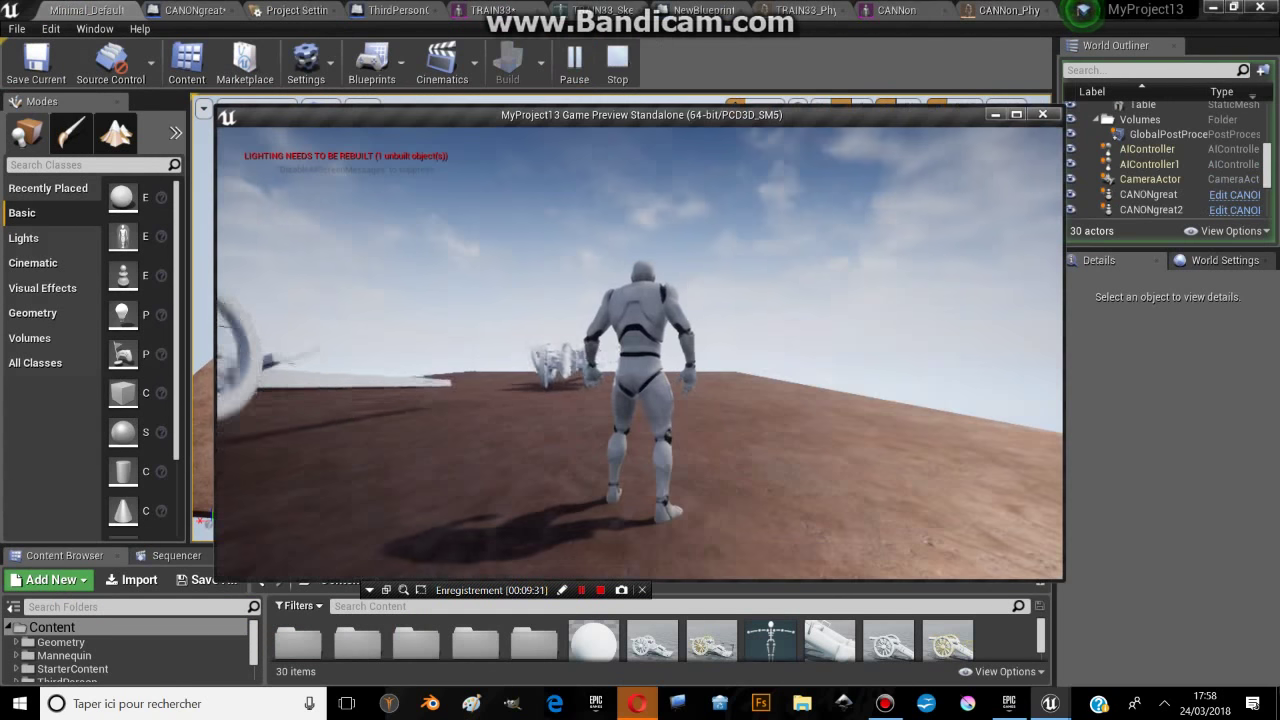
key(w)
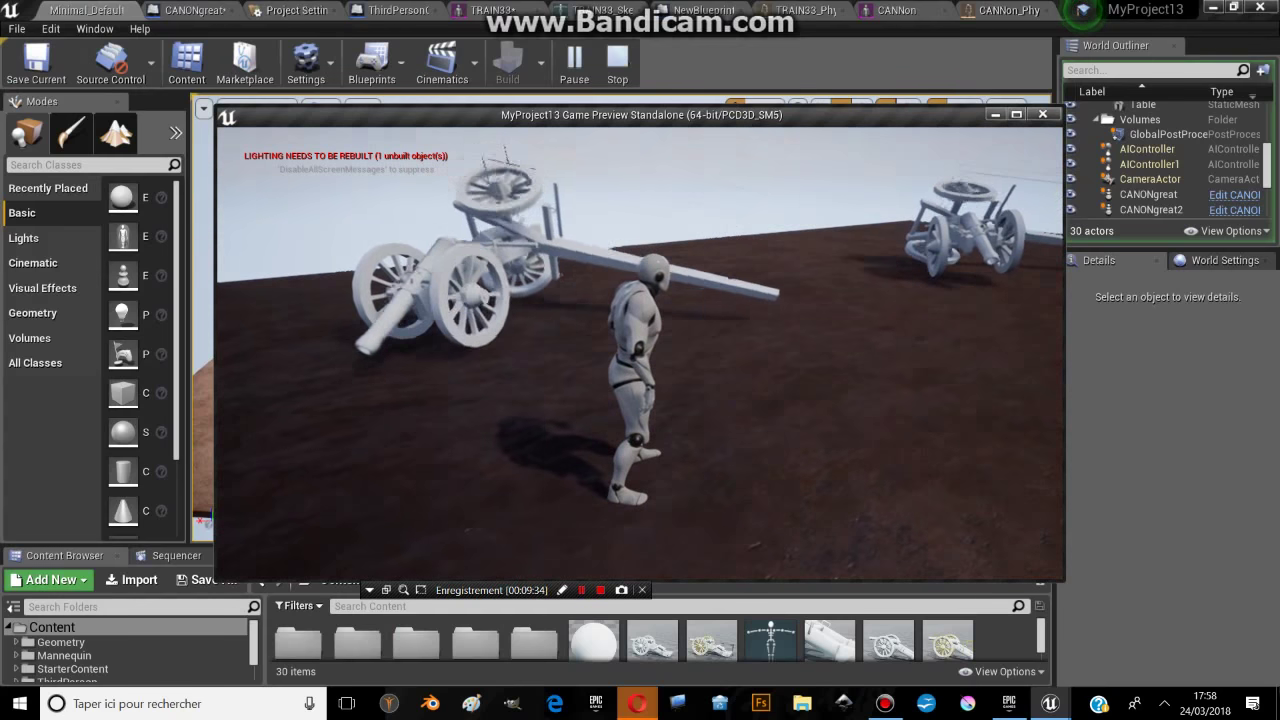
key(Escape)
- Reselect the Bone_002 box body and move it up toward the barrel
click(1090, 12)
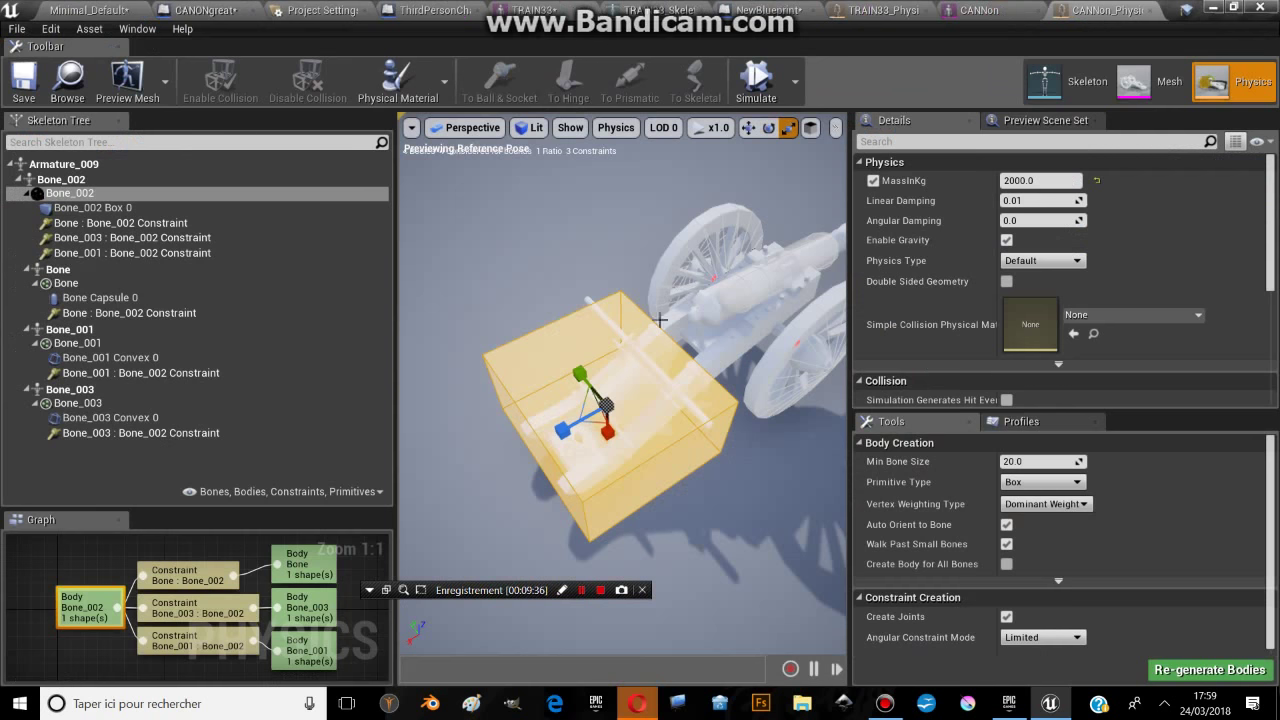
click(600, 404)
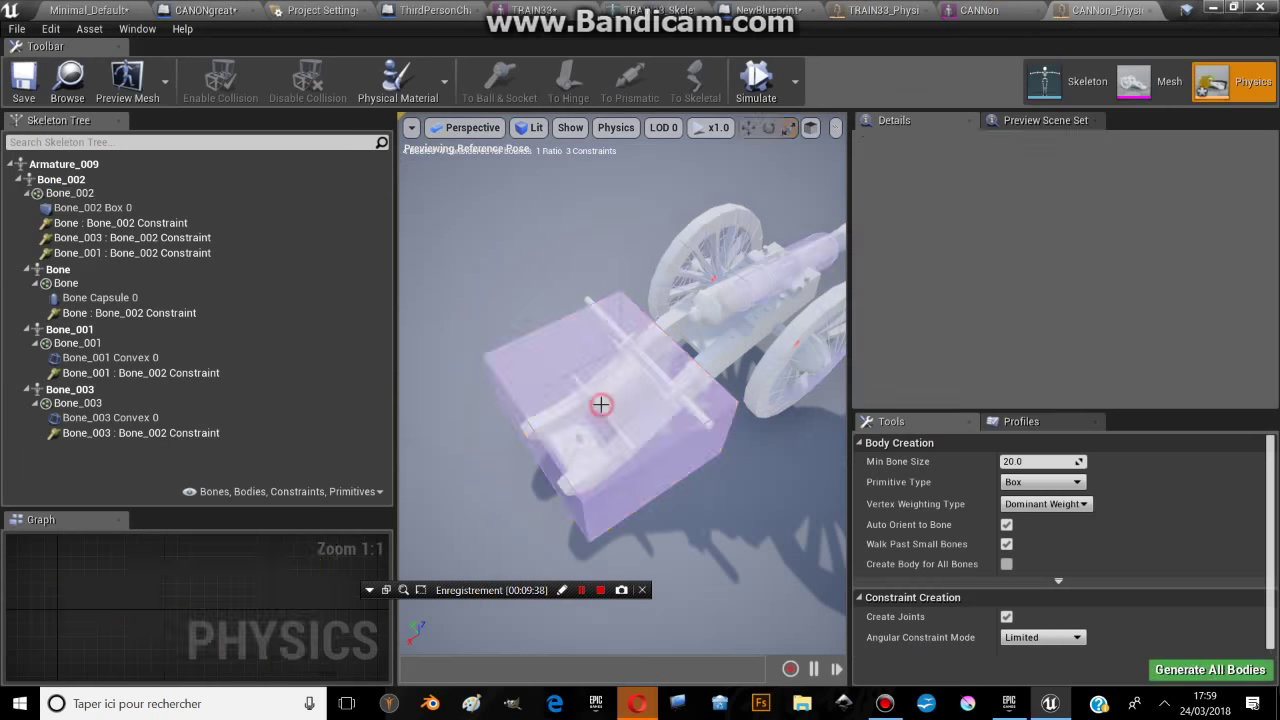
click(595, 420)
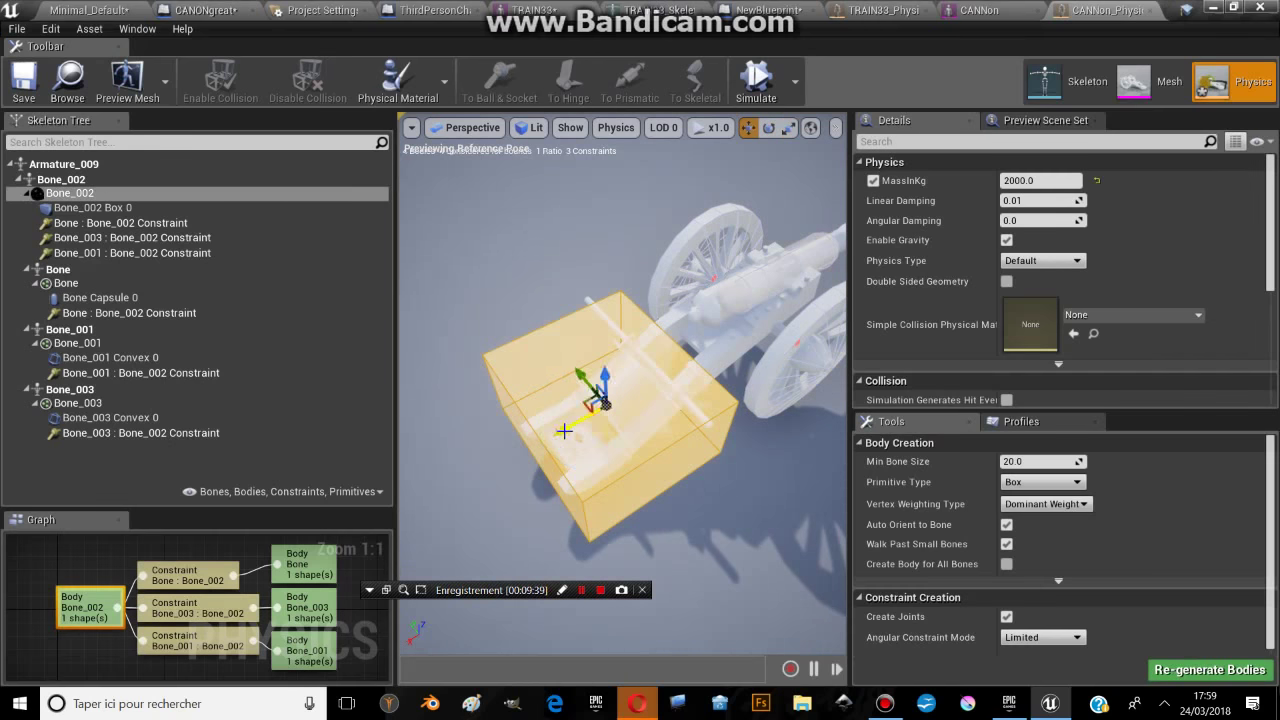
drag(698, 395, 745, 388)
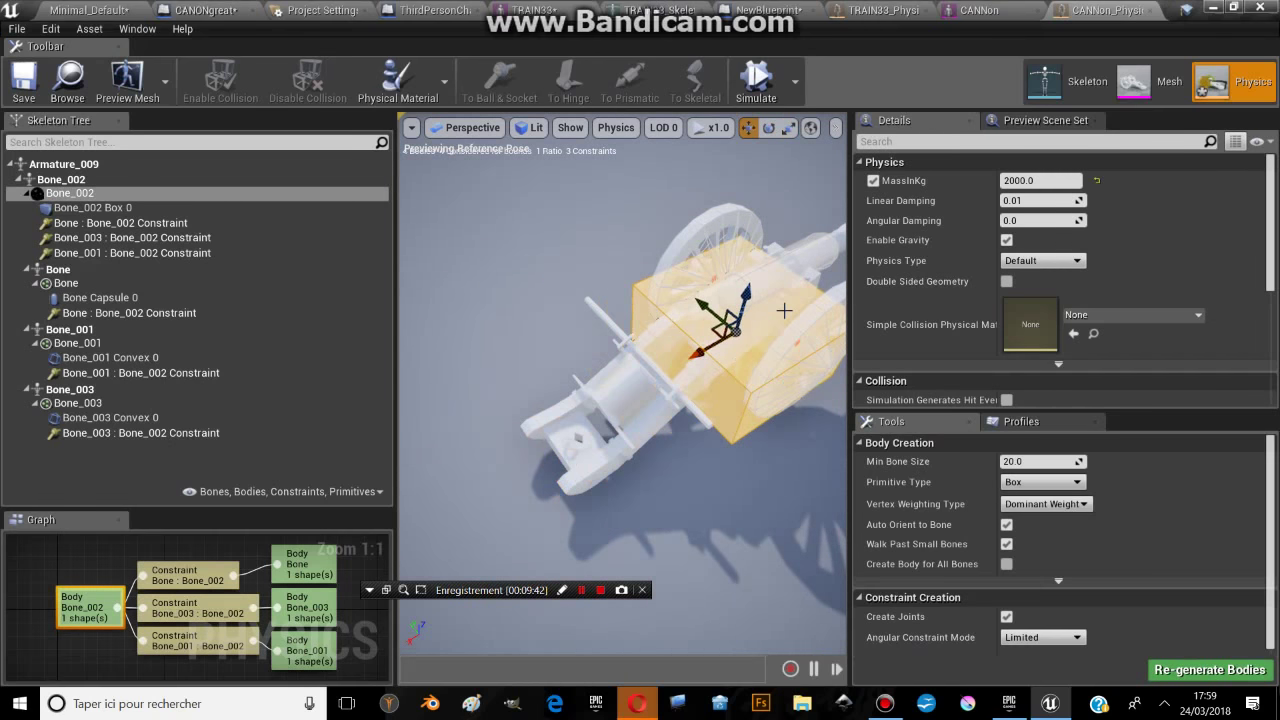
click(88, 10)
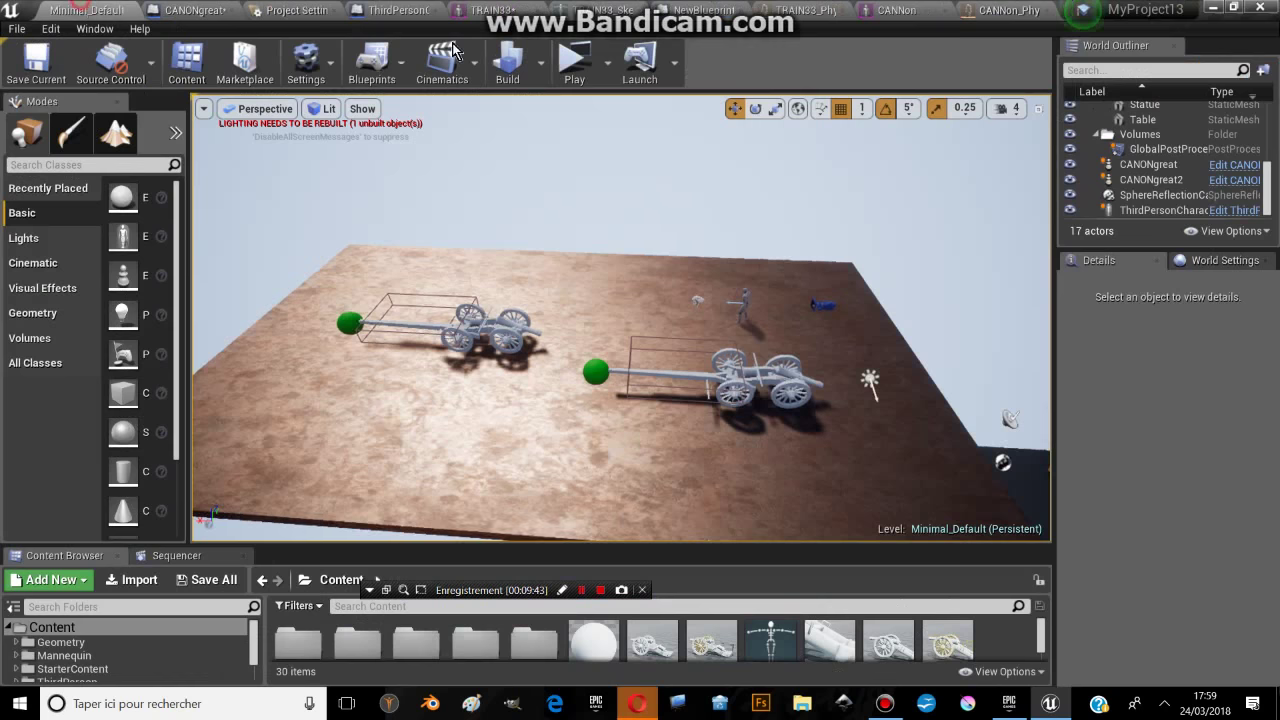
- Run the character around the cannon, between its wheels, and away across open ground
click(580, 59)
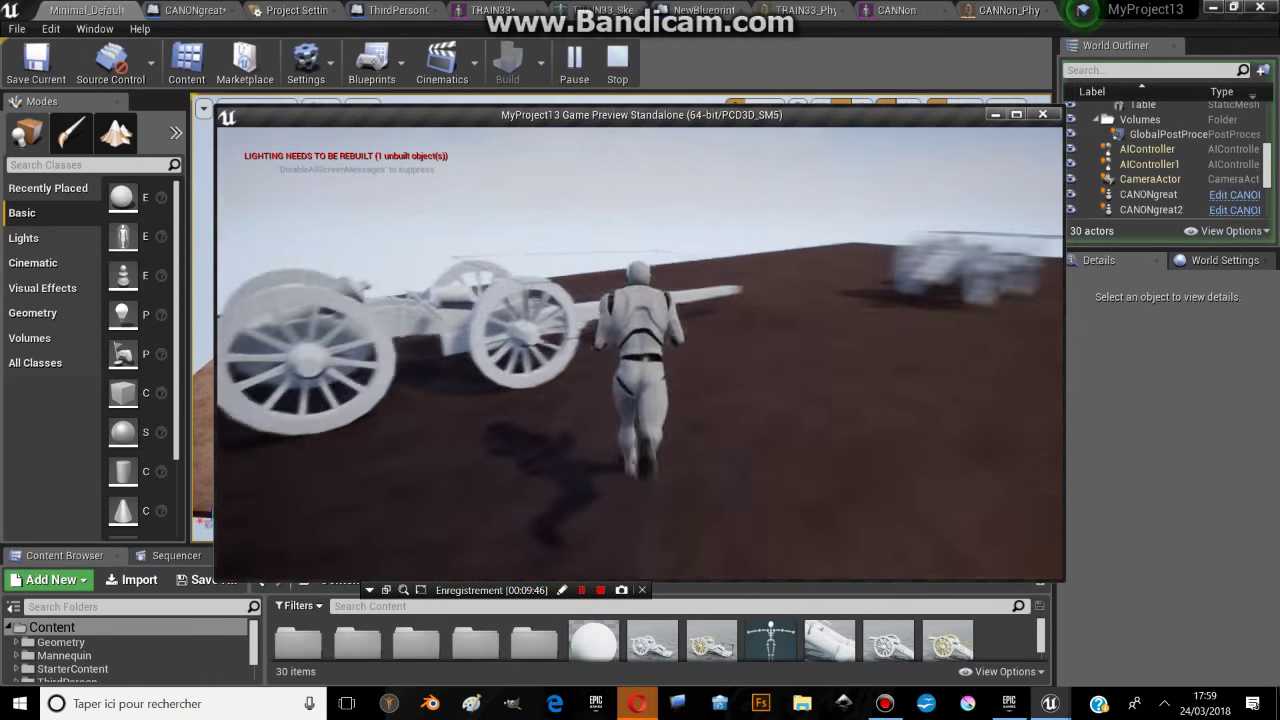
key(w)
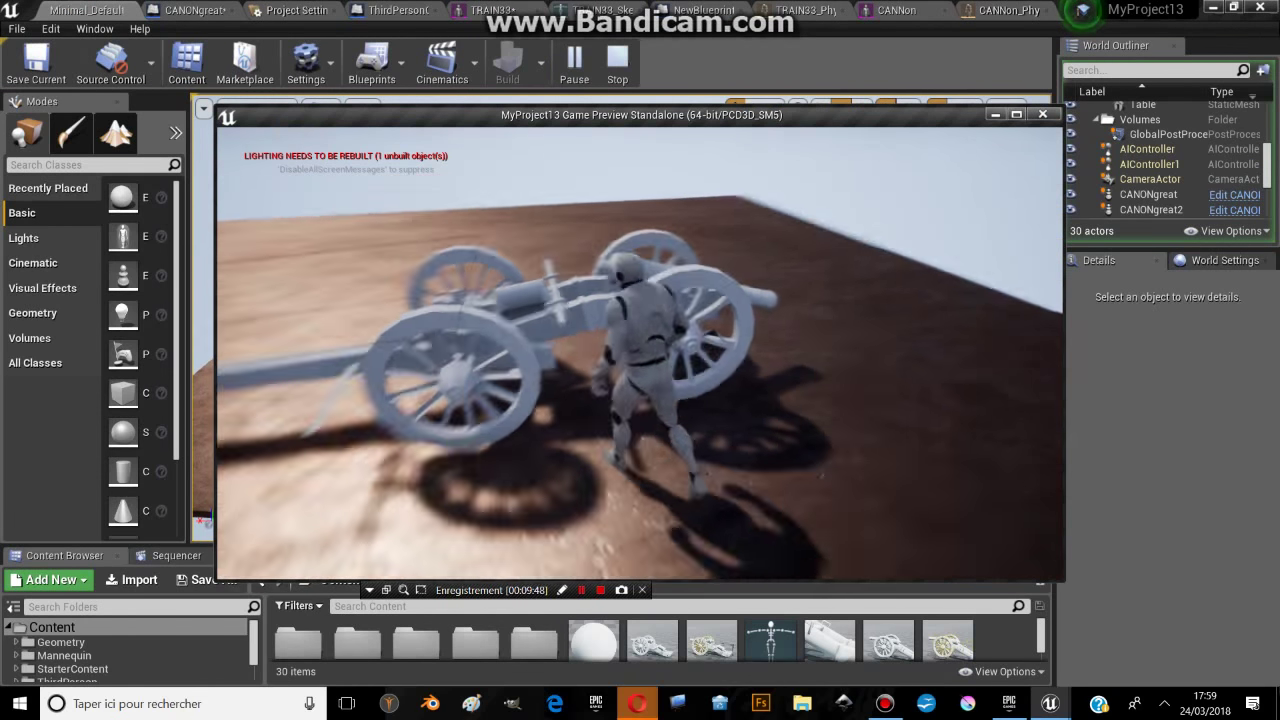
key(w)
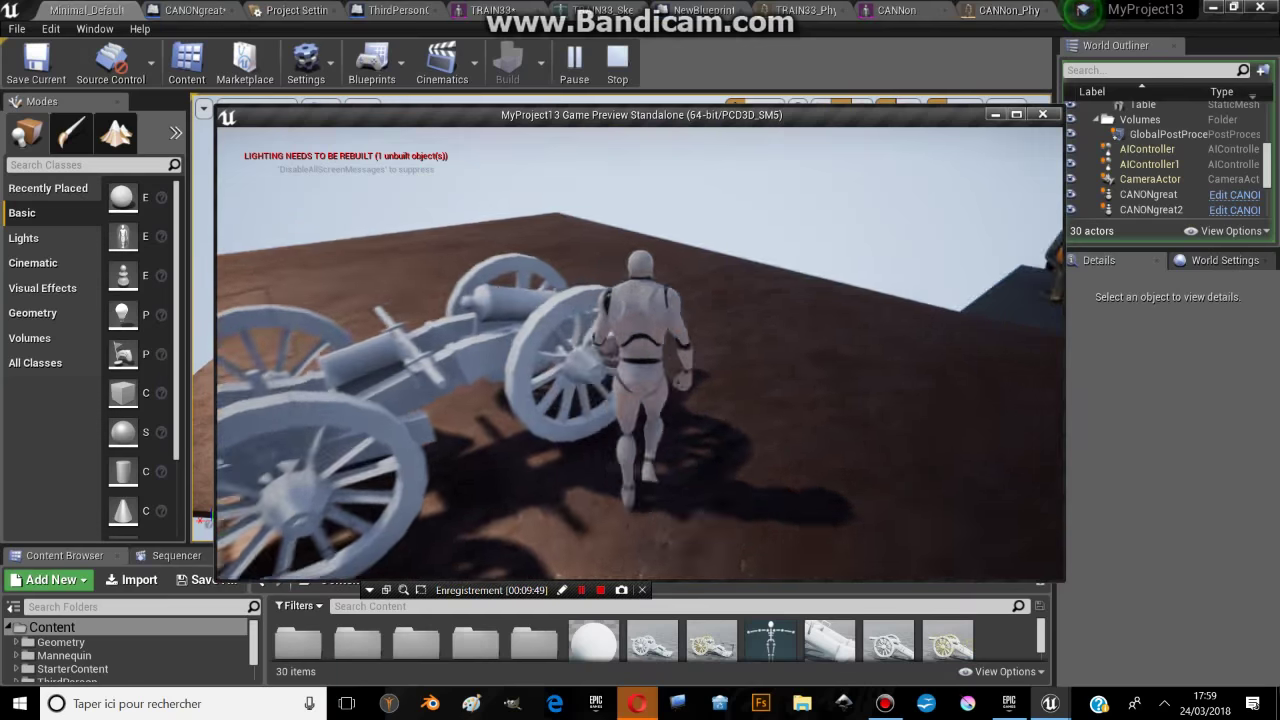
key(w)
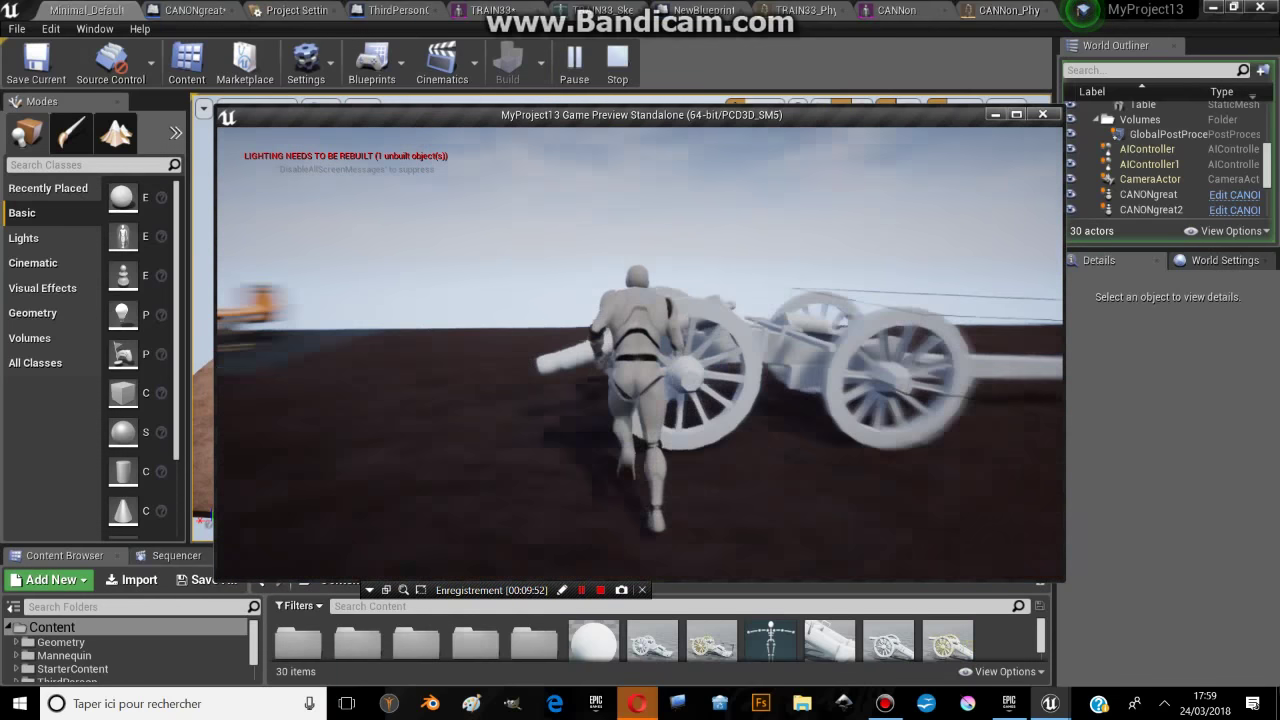
key(w)
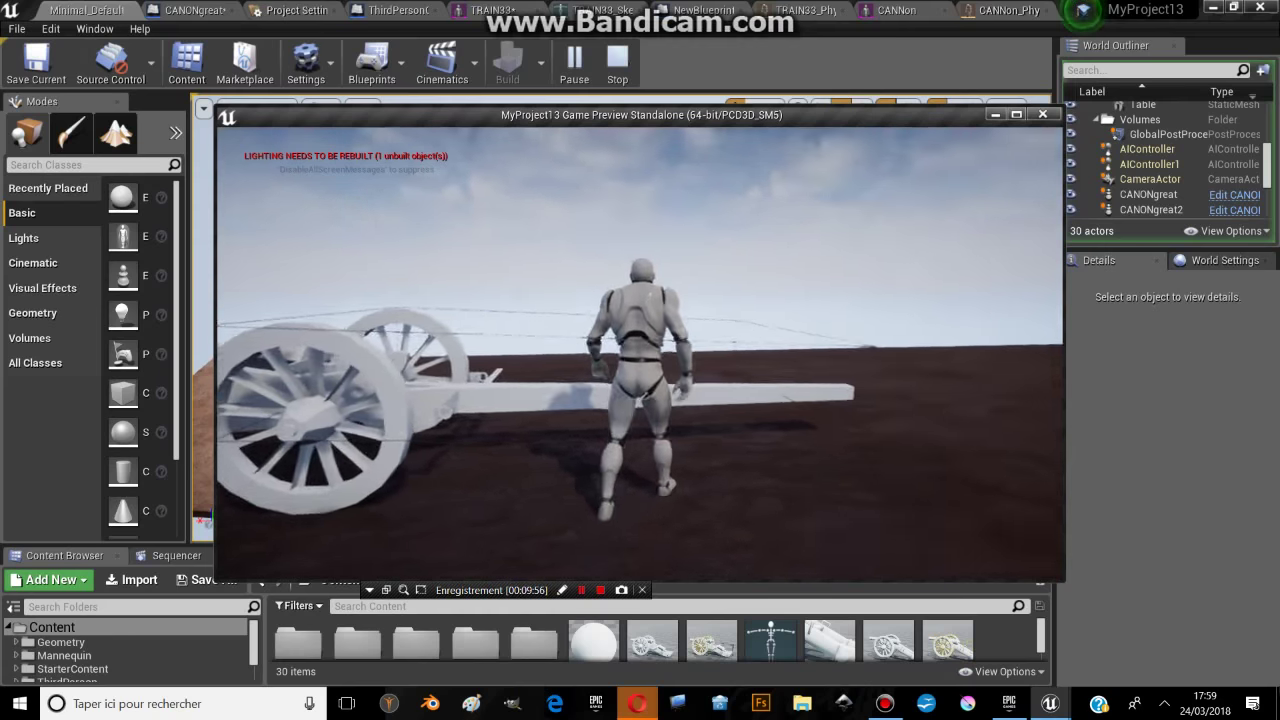
key(w)
key(w)
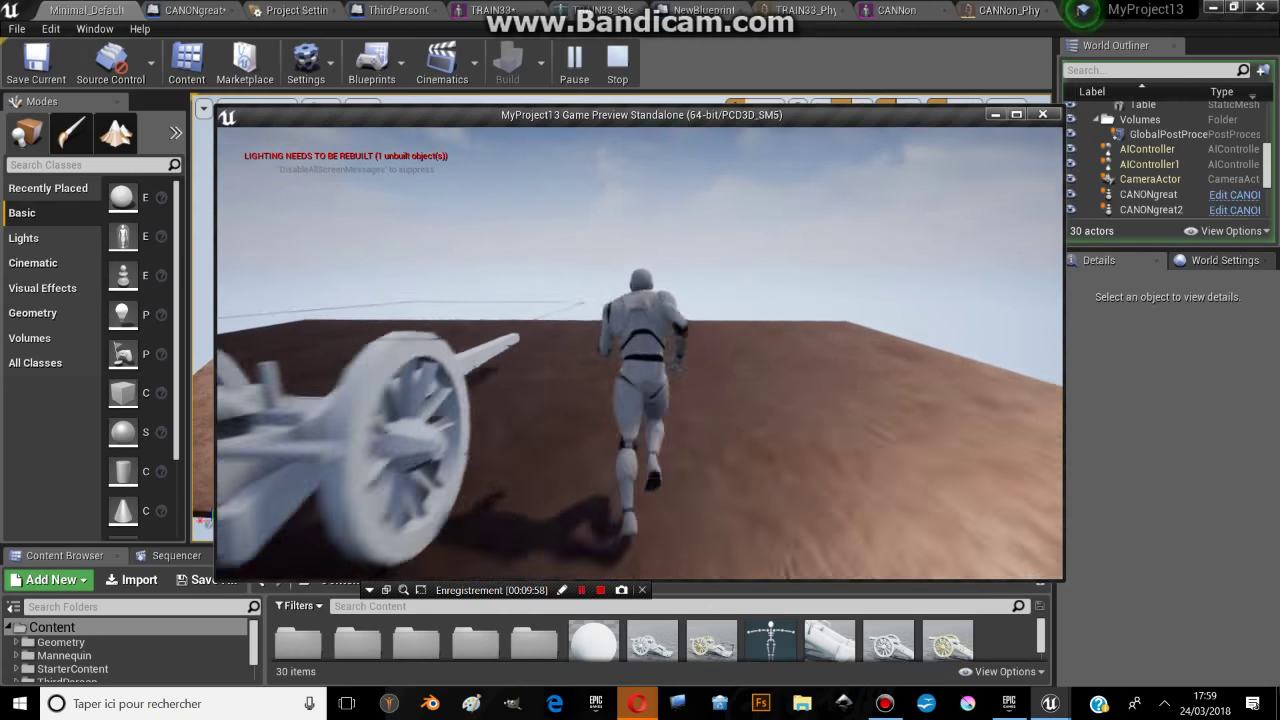